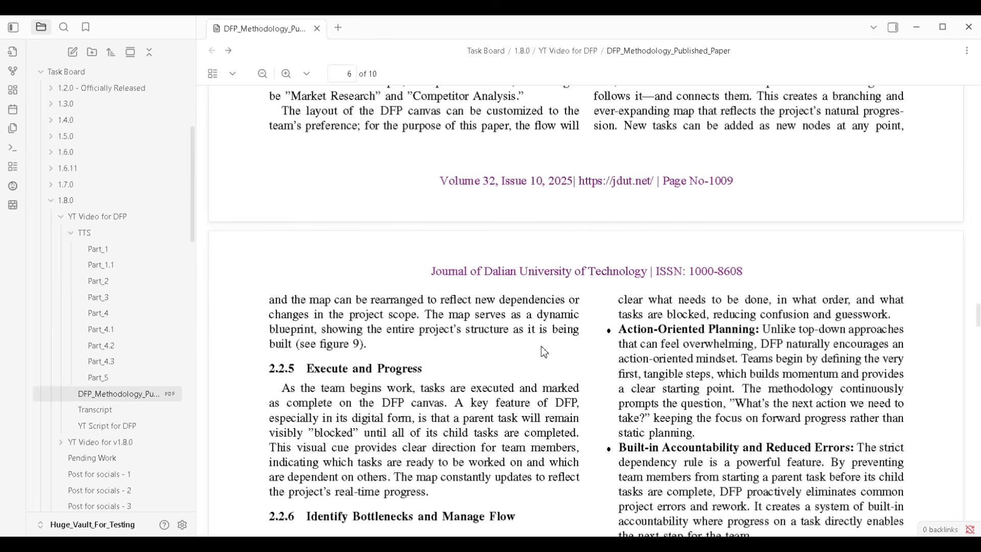
Read the DFP paper's core principles: child-to-parent flow, strict enforced dependencies, and visual canvas and mapping (sections 2.1.1 to 2.1.3)
scroll(544, 352, up, 15)
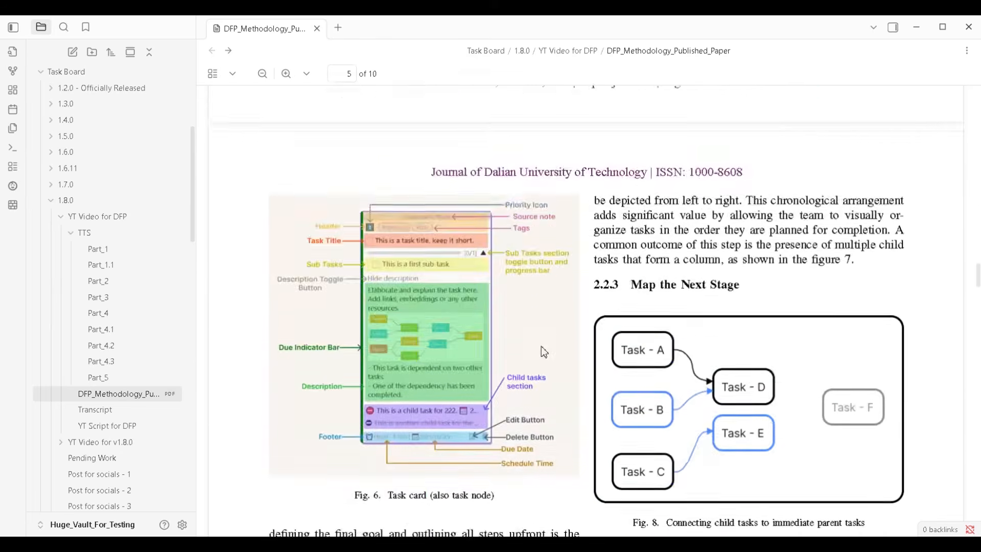
scroll(544, 352, up, 15)
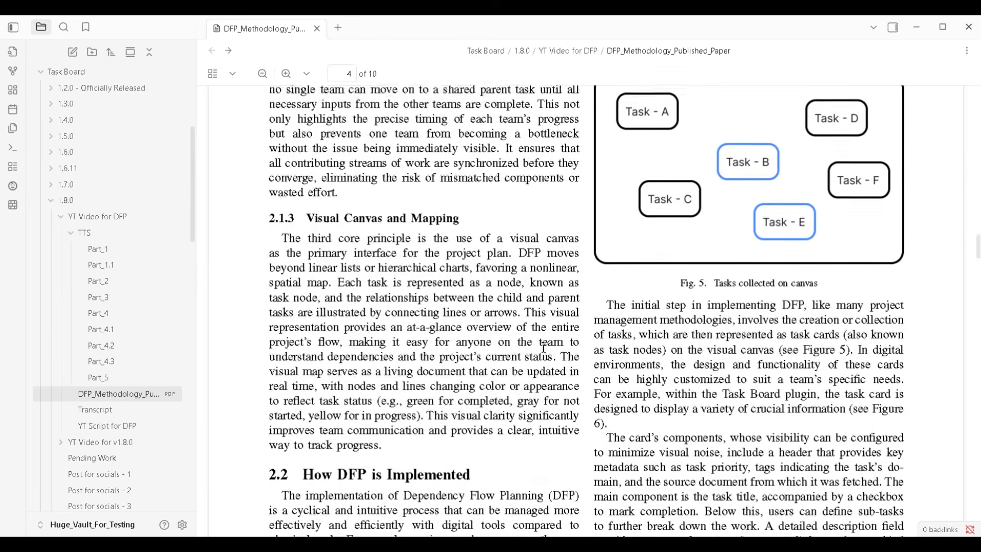
scroll(544, 349, up, 15)
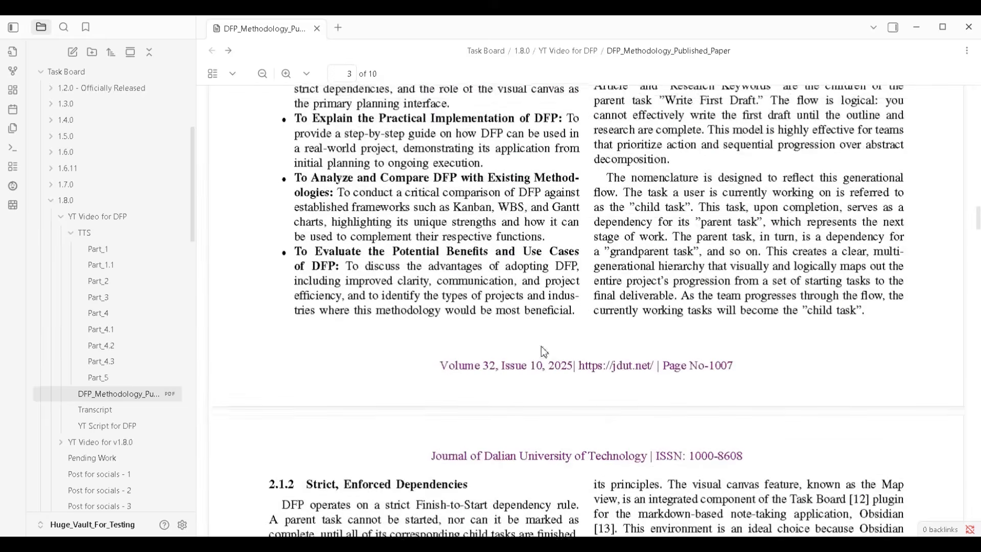
scroll(544, 352, up, 10)
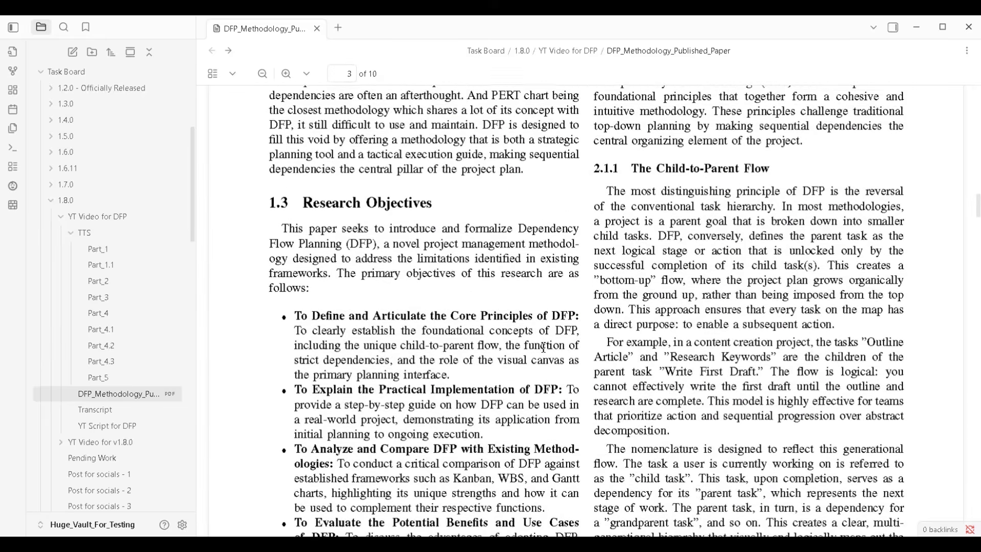
scroll(544, 348, up, 5)
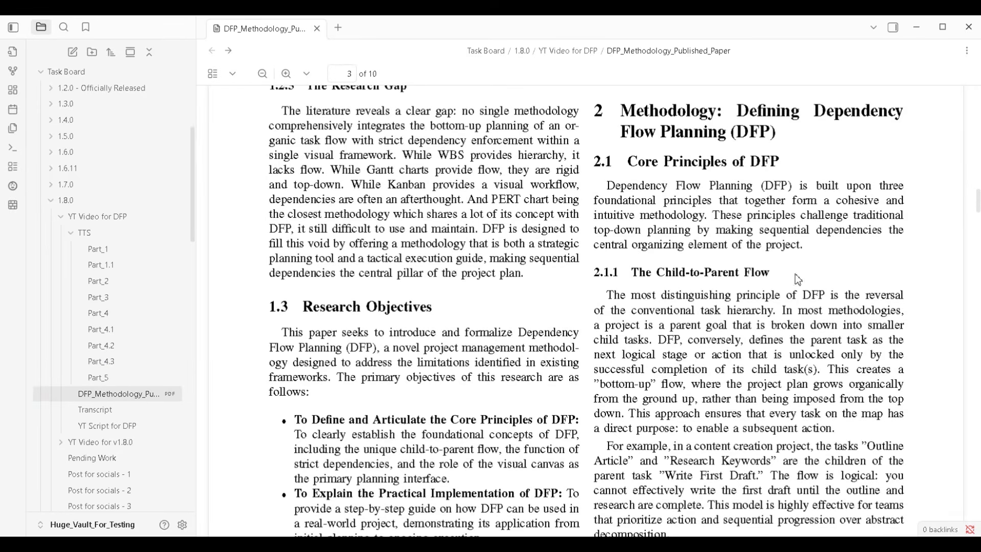
scroll(795, 276, down, 3)
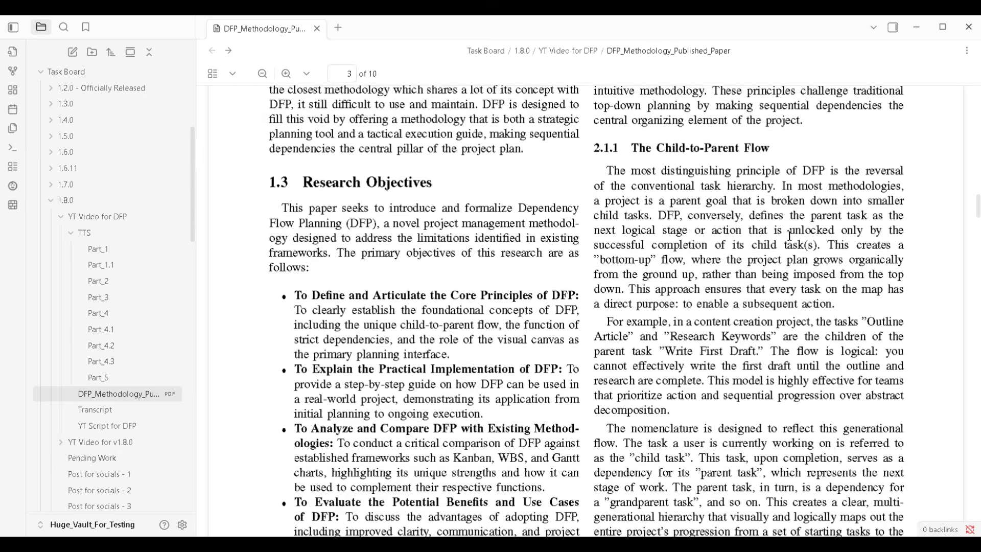
scroll(789, 236, down, 1)
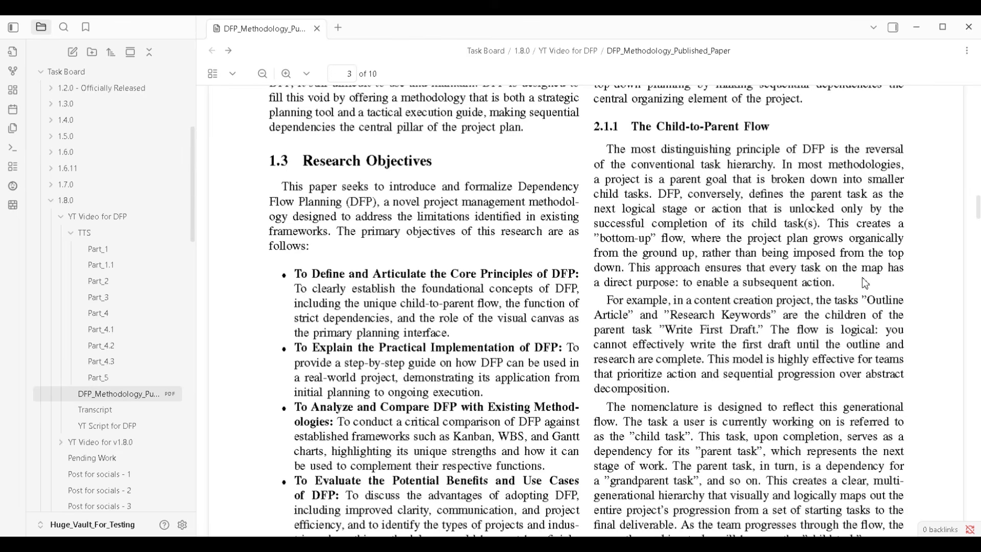
scroll(863, 280, down, 12)
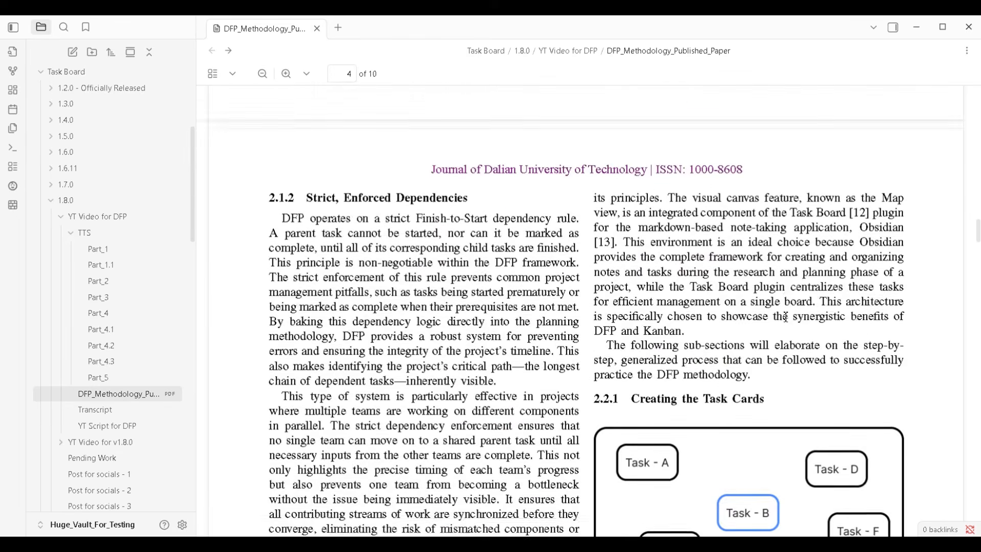
scroll(785, 317, down, 2)
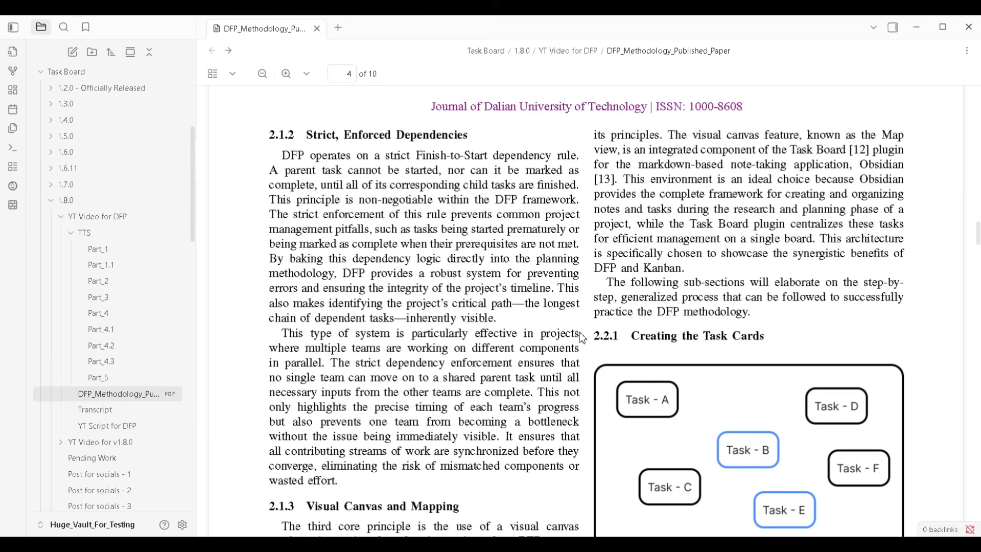
scroll(583, 333, down, 2)
scroll(582, 333, down, 4)
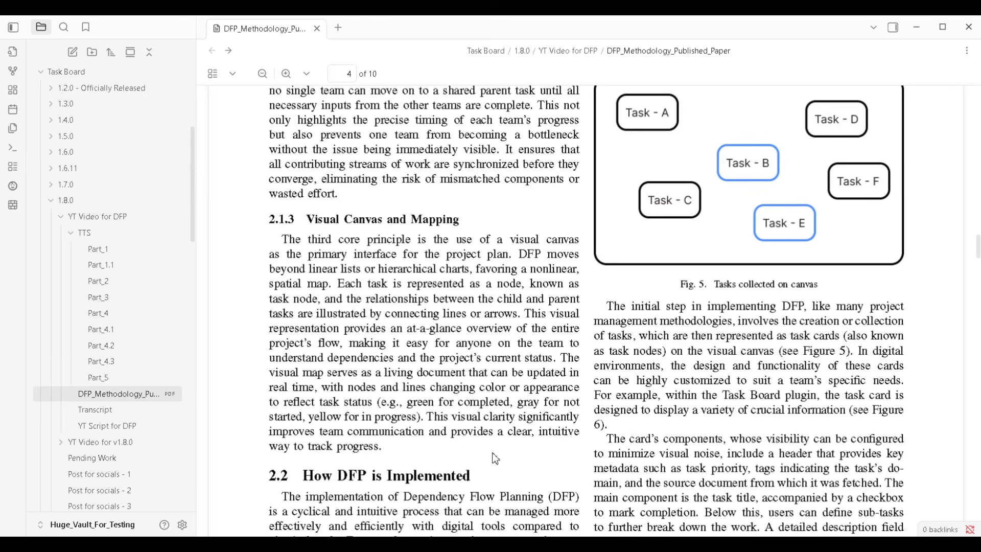
Examine the blocked-task diagram (Fig. 10) in section 2.2.6, Identify Bottlenecks and Manage Flow, of the paper
scroll(495, 458, down, 15)
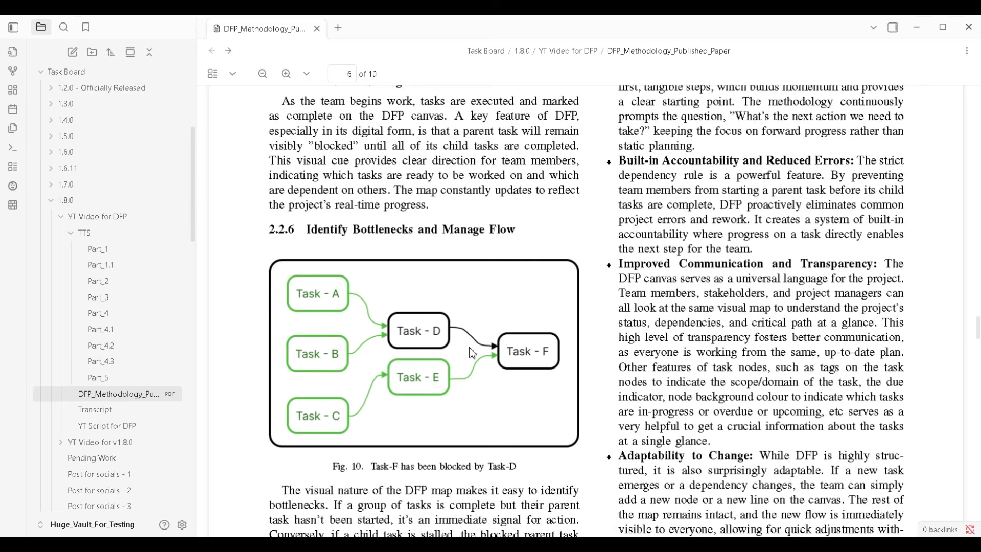
scroll(468, 360, down, 1)
scroll(471, 363, down, 1)
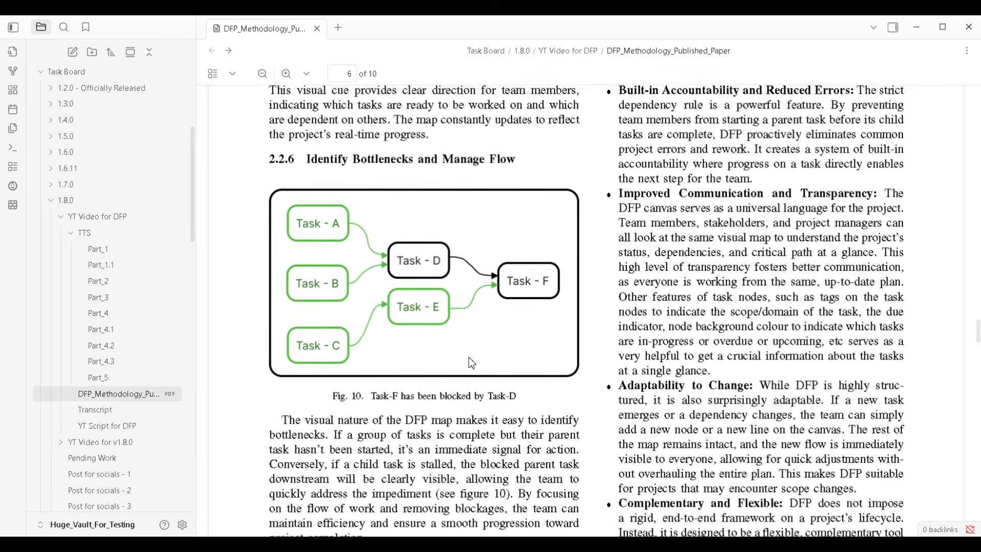
scroll(470, 361, down, 1)
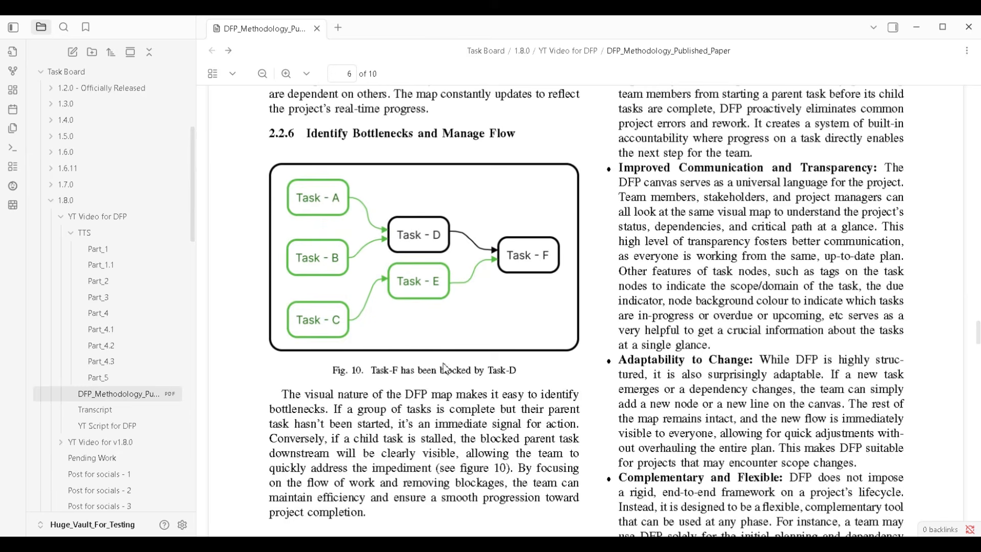
scroll(596, 360, up, 1)
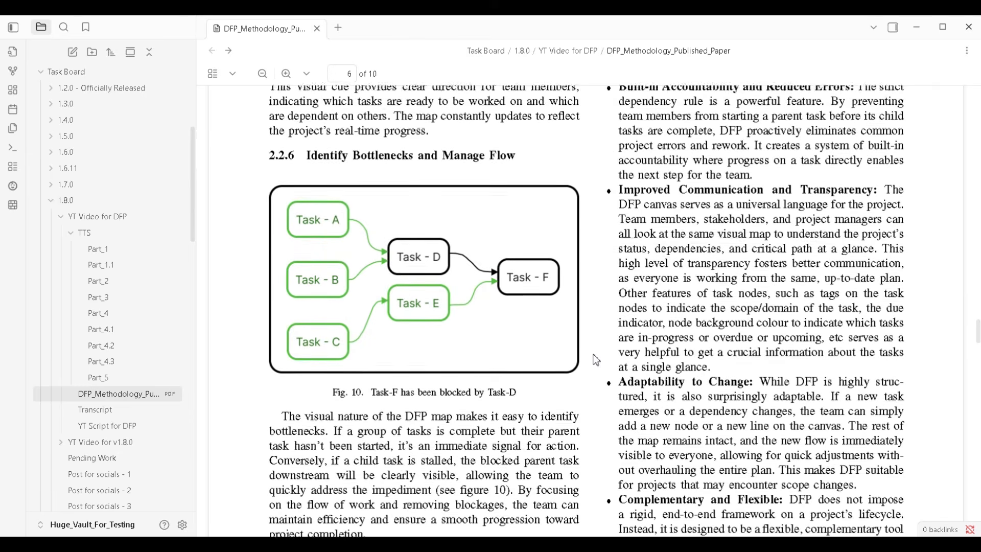
scroll(596, 361, down, 5)
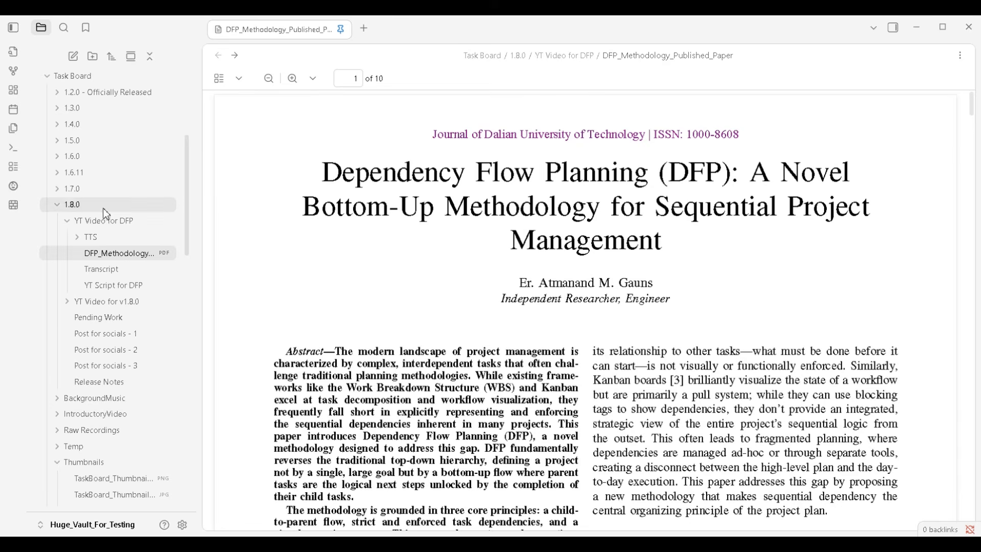
Open the Pending Work note in the 1.8.0 folder and review its pending tasks and step-by-step releasing guide
mouse_move(103, 211)
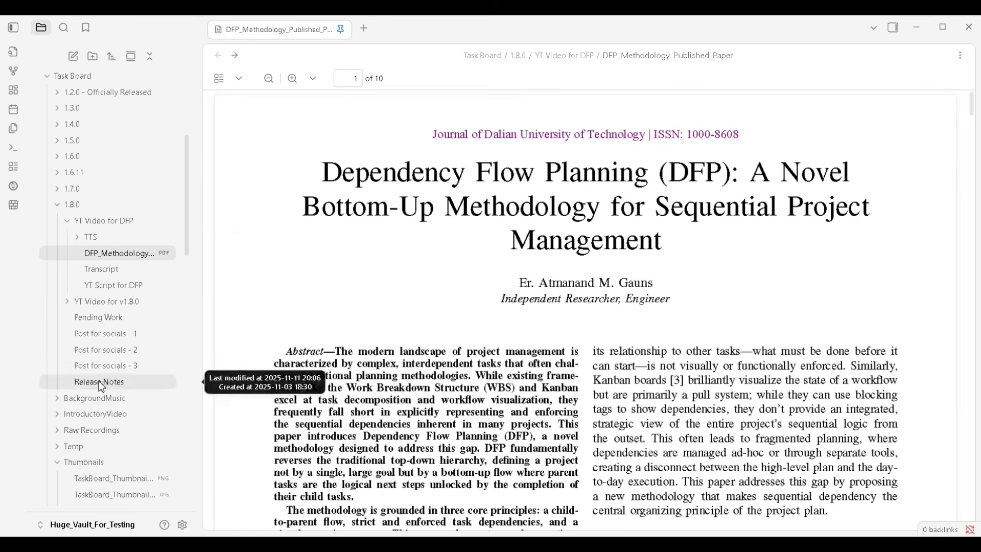
click(125, 321)
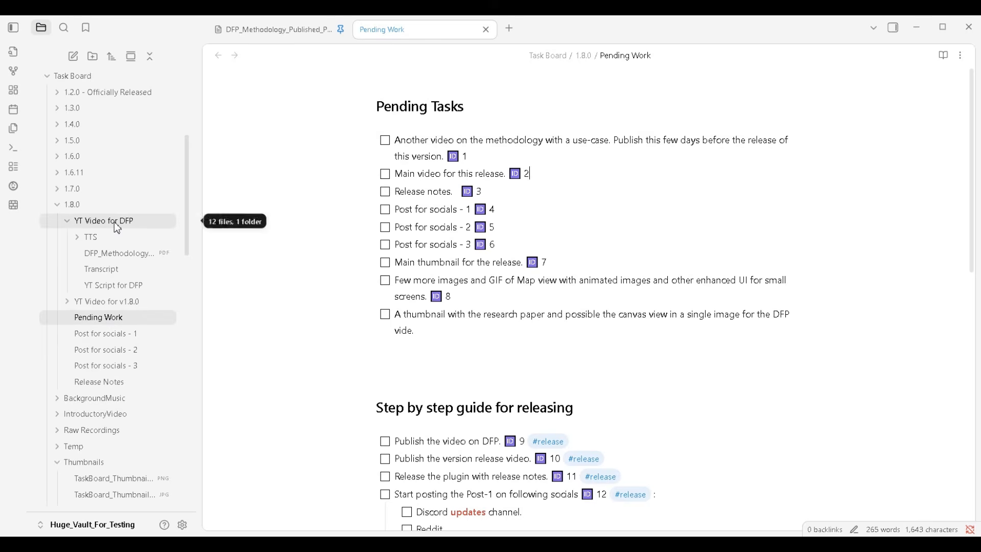
mouse_move(119, 327)
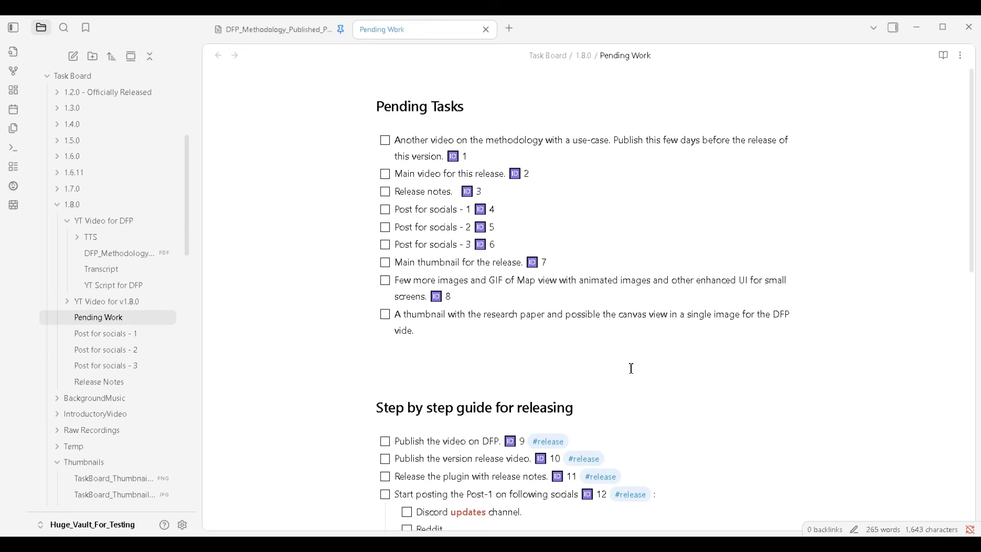
drag(440, 331, 317, 140)
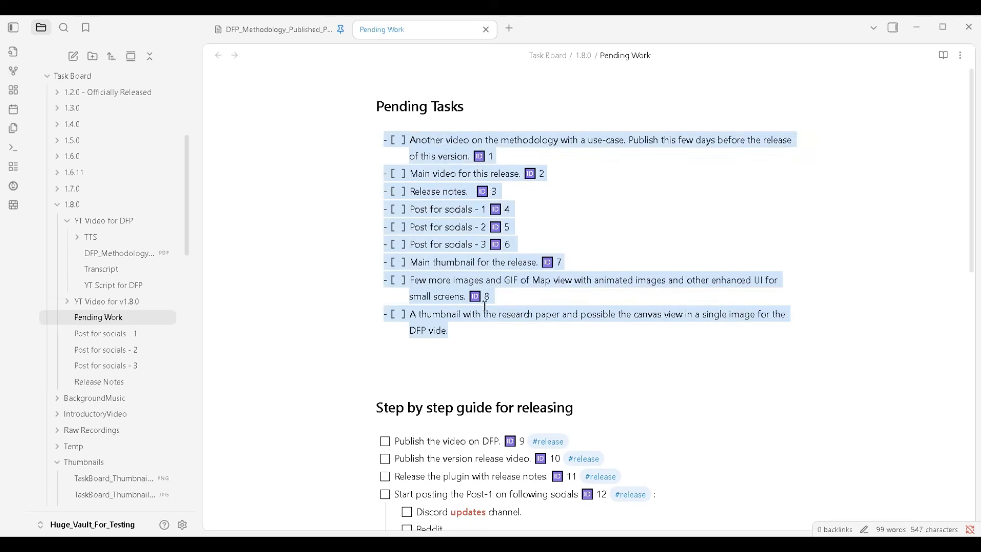
click(542, 337)
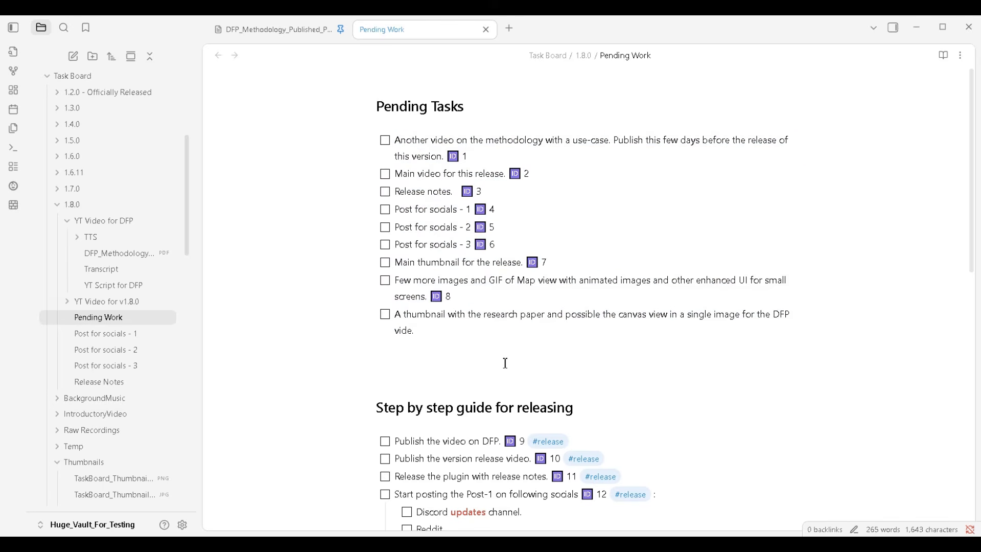
scroll(591, 342, down, 5)
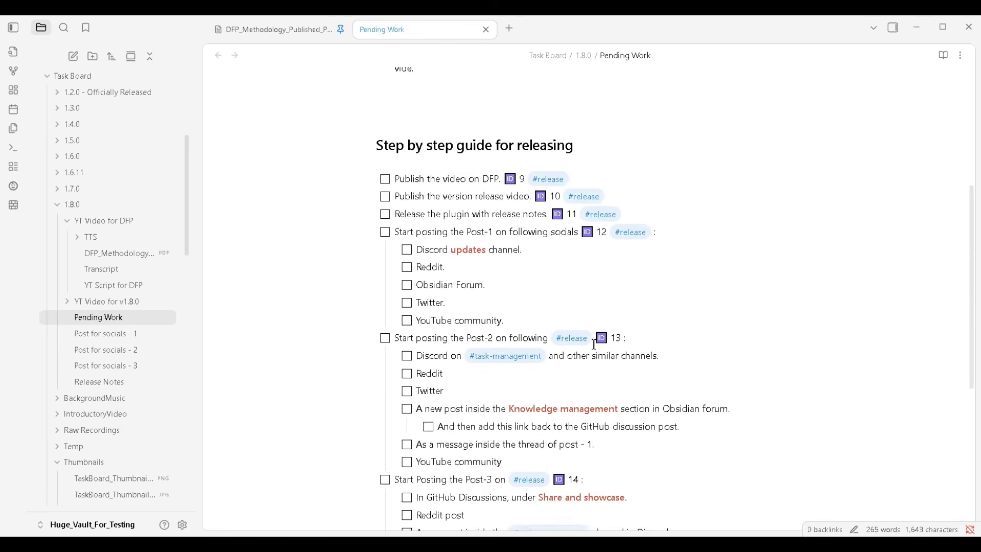
scroll(552, 323, down, 2)
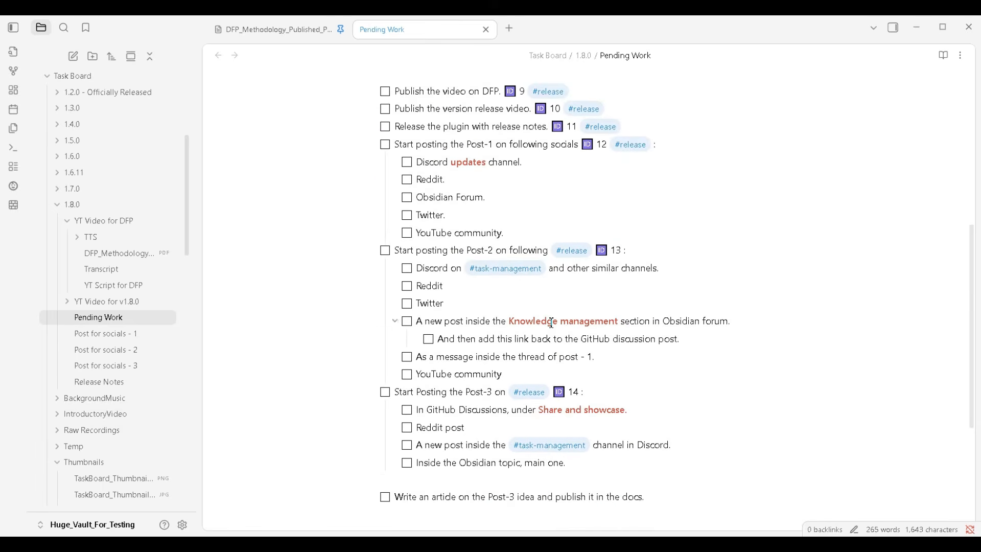
scroll(552, 323, up, 7)
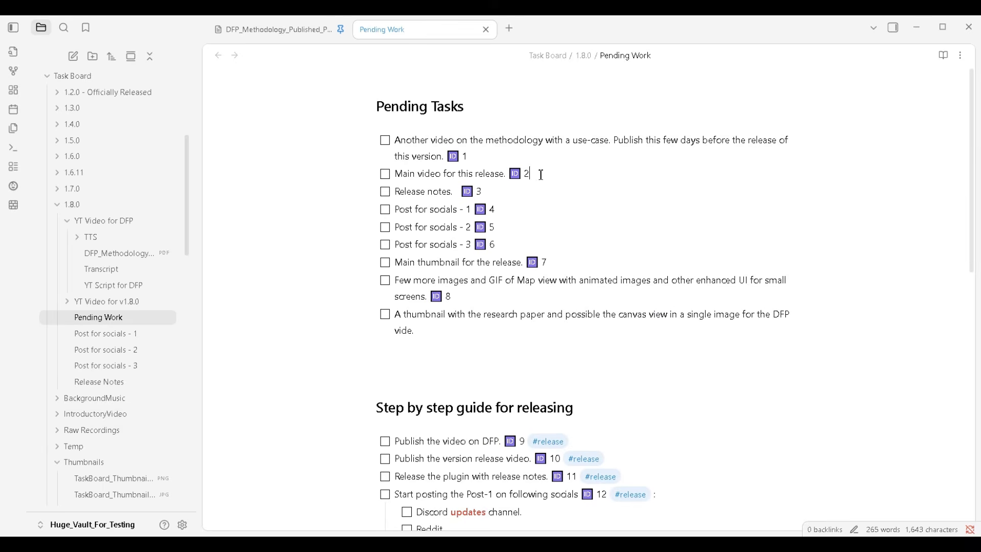
Examine the ID tags on the items in the Pending Tasks checklist, including the release notes and social posts
drag(541, 173, 450, 158)
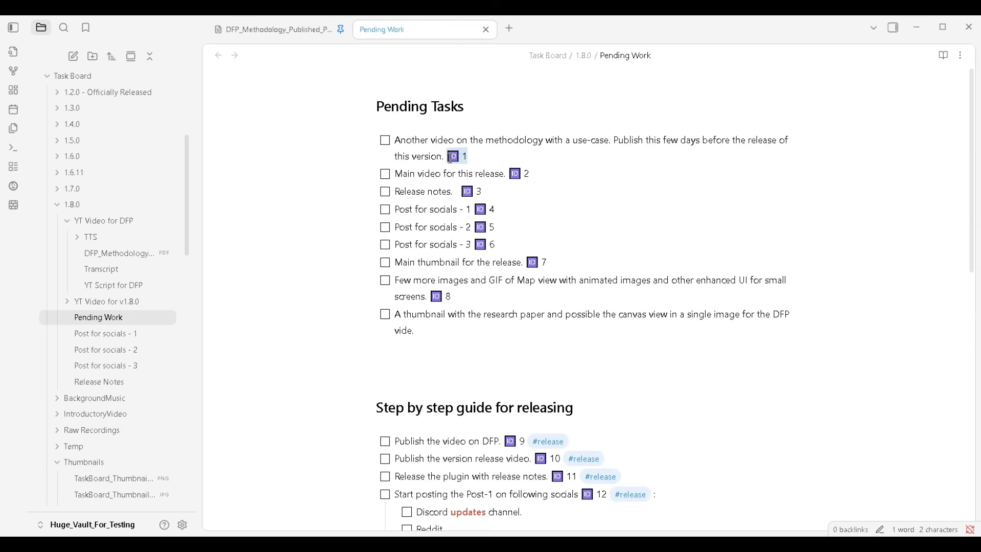
click(549, 169)
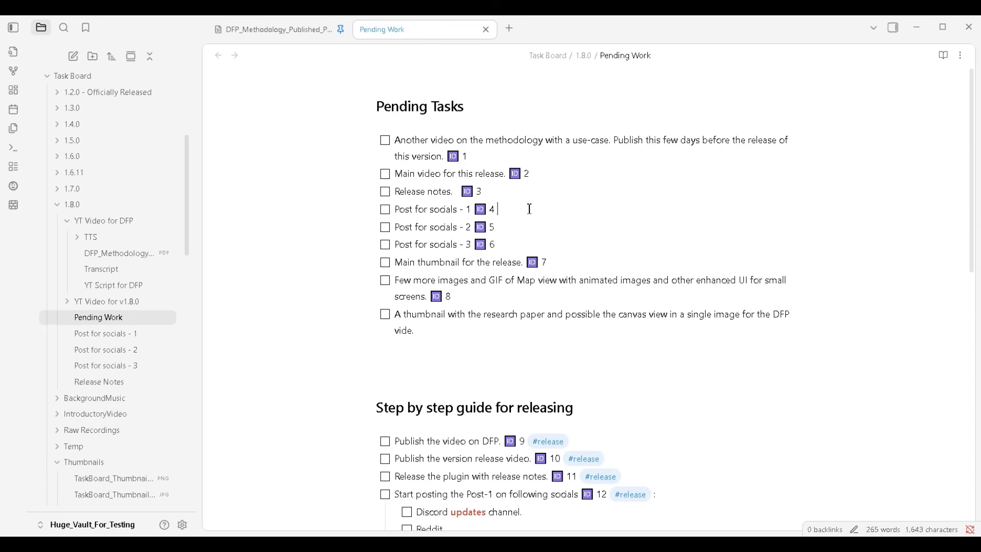
click(520, 227)
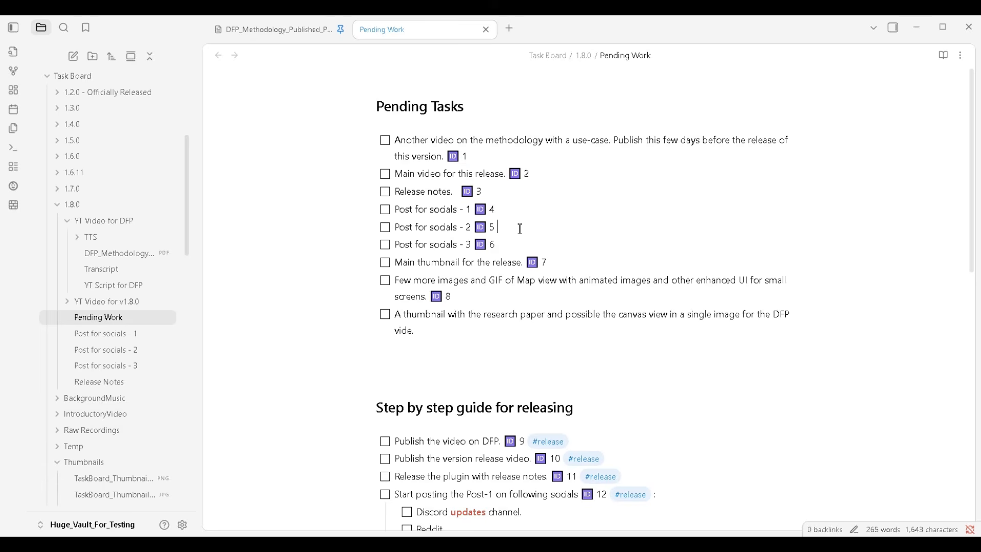
click(571, 263)
click(529, 300)
click(423, 362)
drag(484, 191, 382, 193)
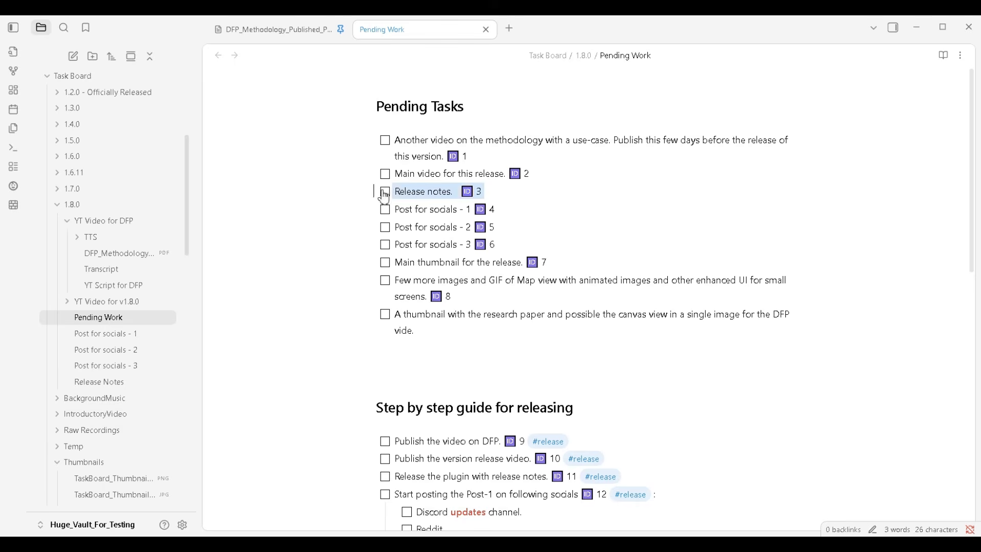
drag(521, 211, 383, 208)
click(536, 225)
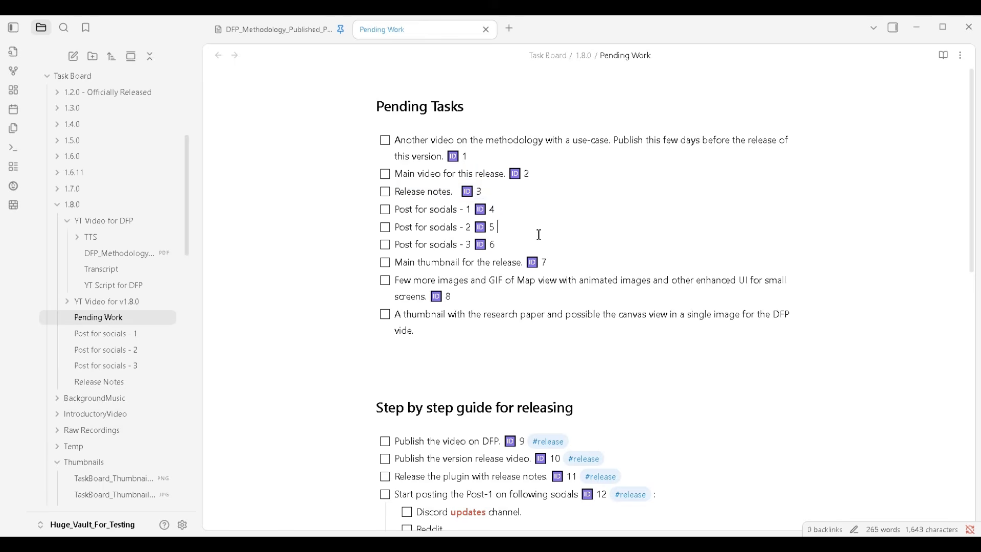
click(525, 196)
Open the Task Board and review the Release 1.8.0 Kanban columns and the task cards in Backlog
click(14, 206)
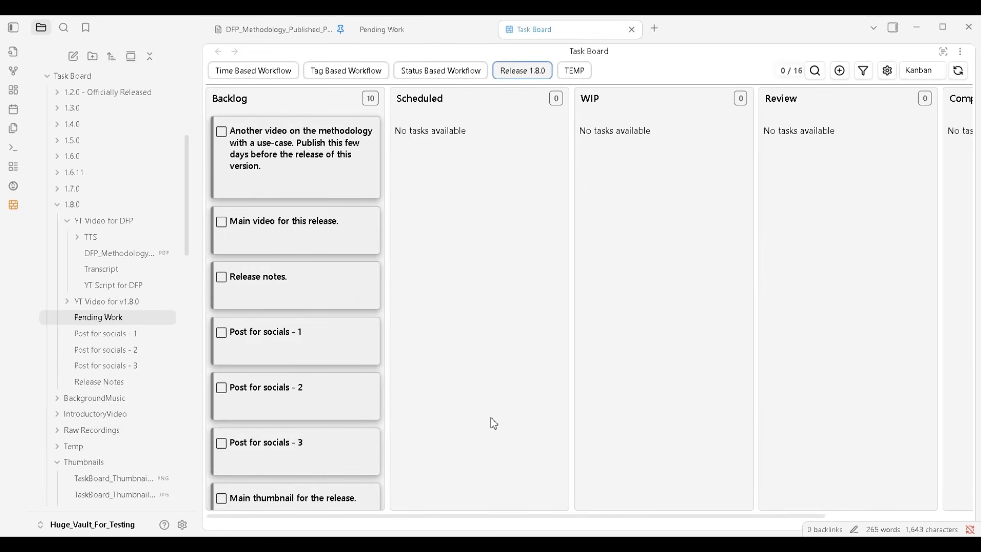
scroll(494, 424, right, 3)
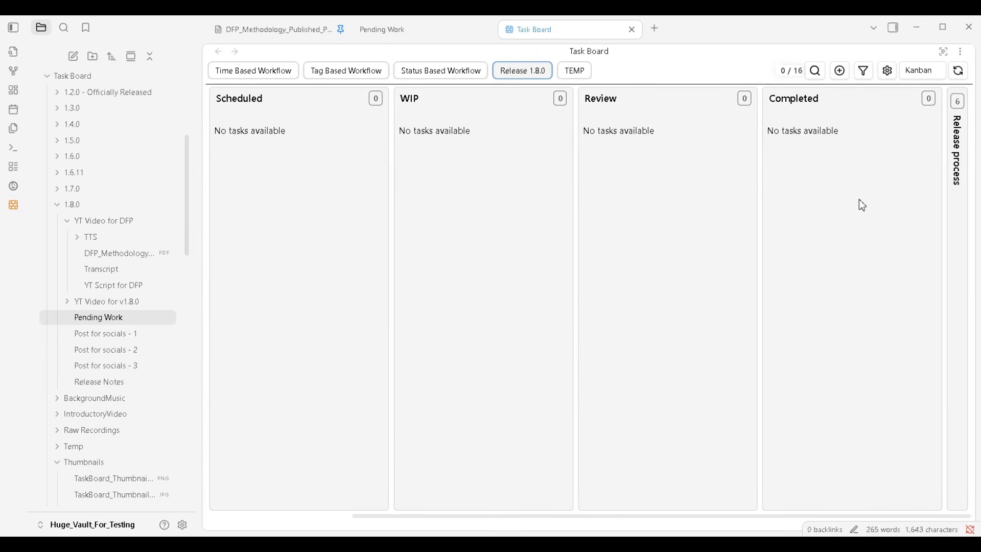
scroll(751, 212, left, 3)
scroll(561, 211, left, 1)
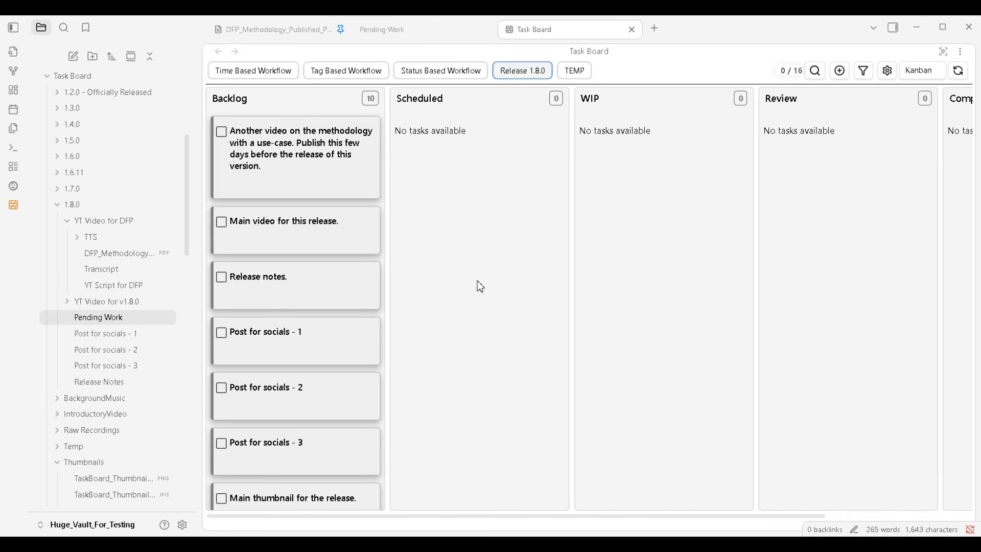
mouse_move(339, 318)
mouse_move(331, 193)
scroll(342, 332, down, 5)
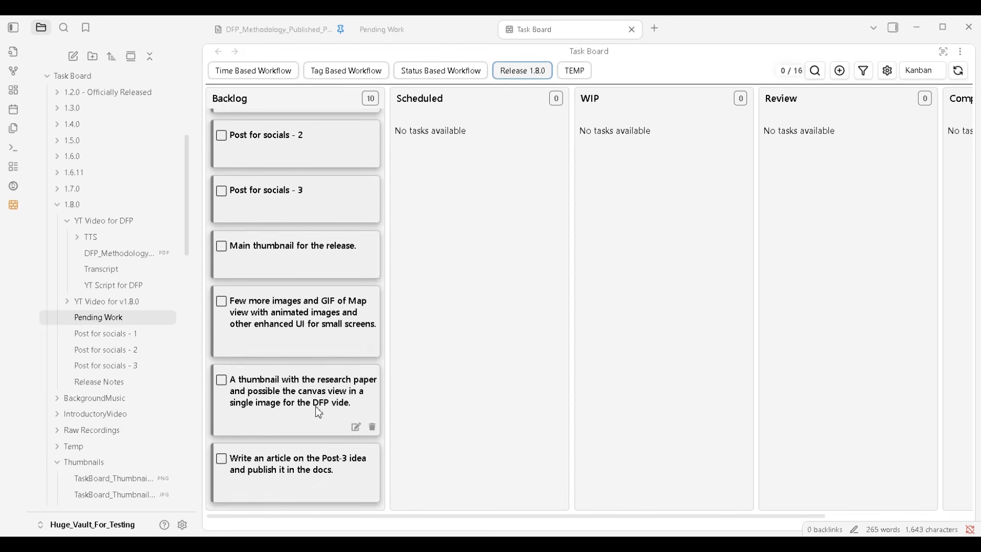
scroll(317, 357, up, 5)
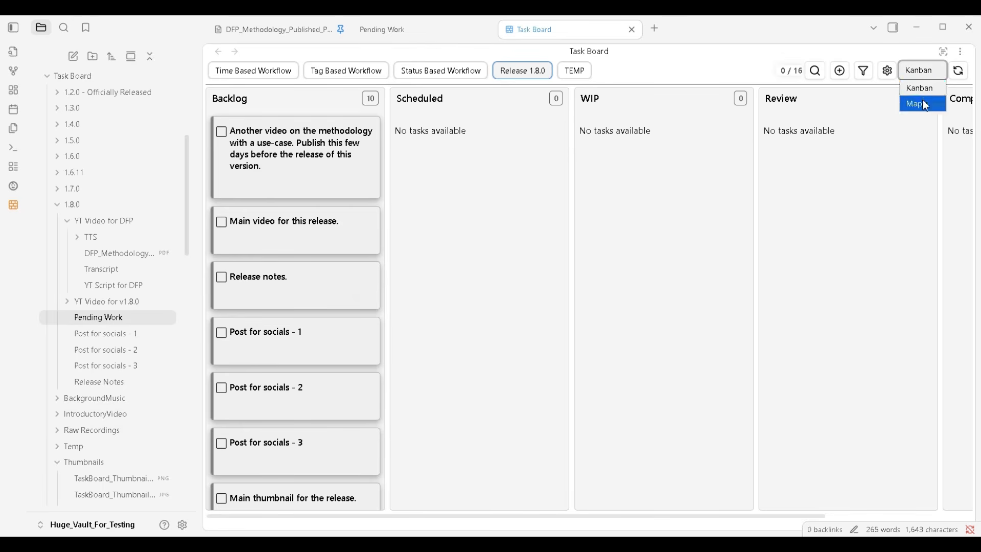
Switch the Release 1.8.0 board to the Map view and inspect the pending task nodes on the canvas
click(926, 105)
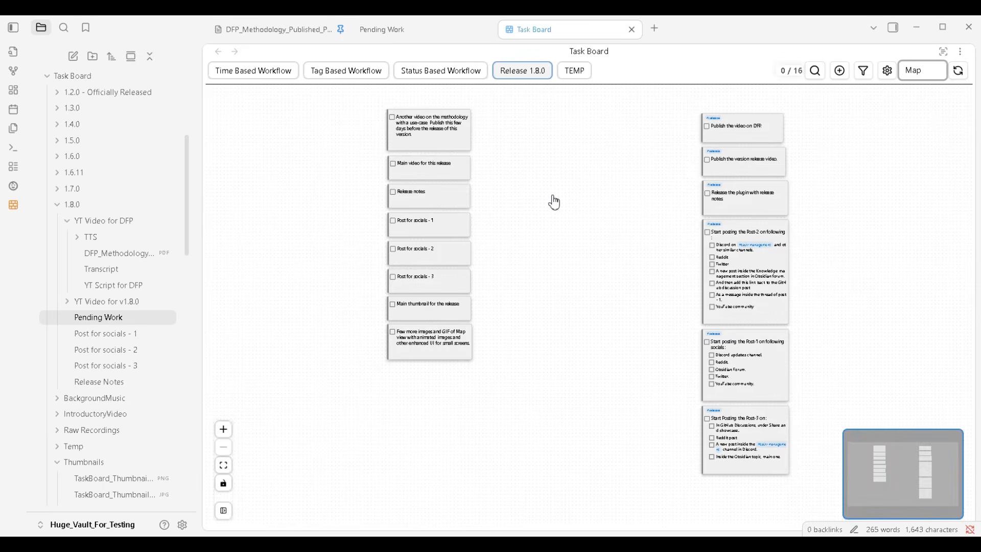
drag(556, 202, 548, 217)
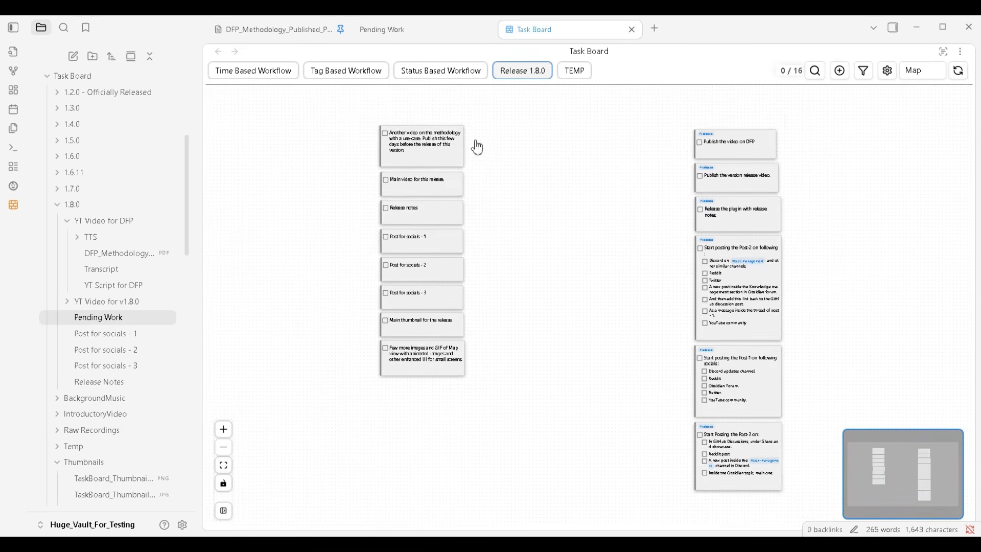
drag(475, 141, 424, 344)
click(512, 193)
scroll(417, 177, up, 5)
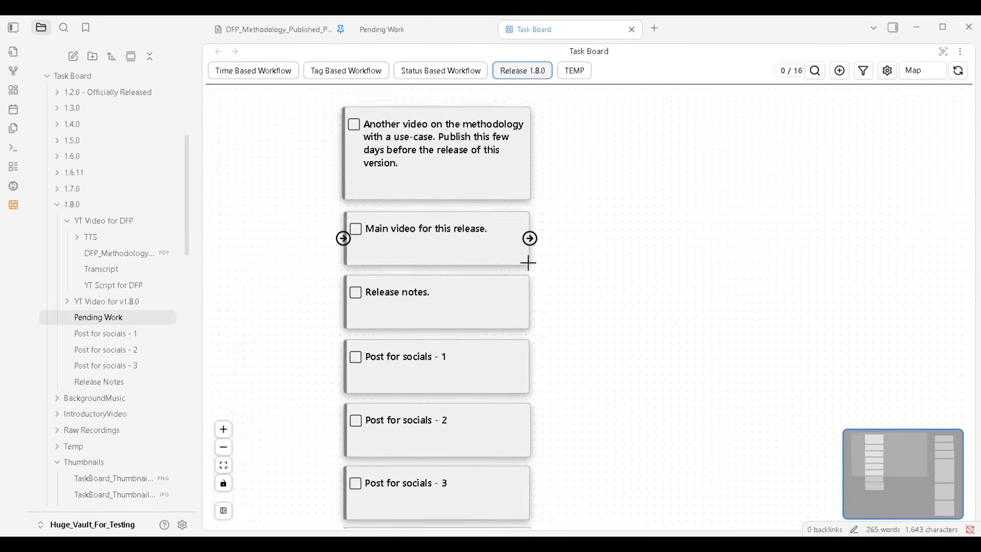
Examine the column of pending task nodes and the separate column of #release nodes on the map
scroll(580, 247, up, 1)
drag(581, 247, 630, 238)
drag(629, 318, 382, 295)
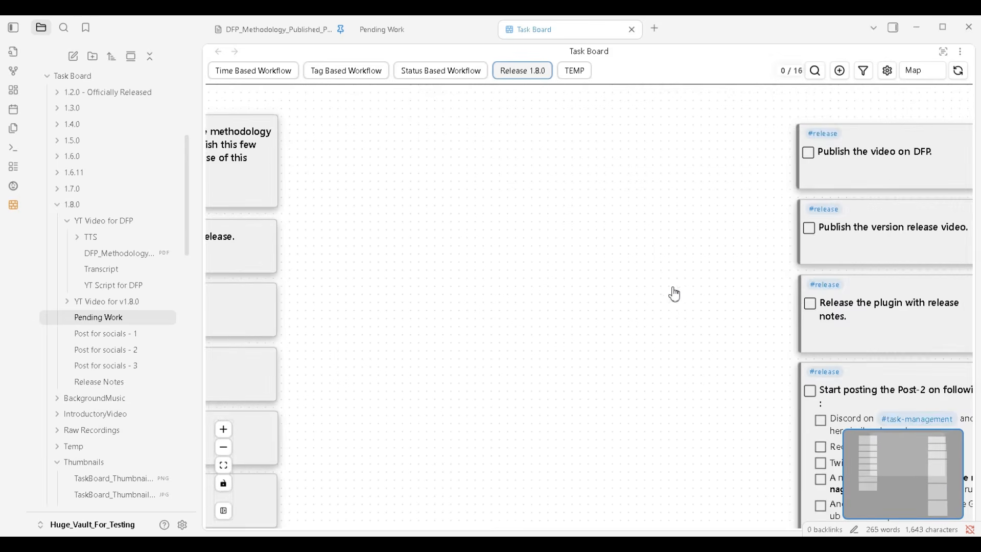
drag(674, 293, 526, 256)
scroll(526, 255, down, 1)
scroll(527, 255, down, 1)
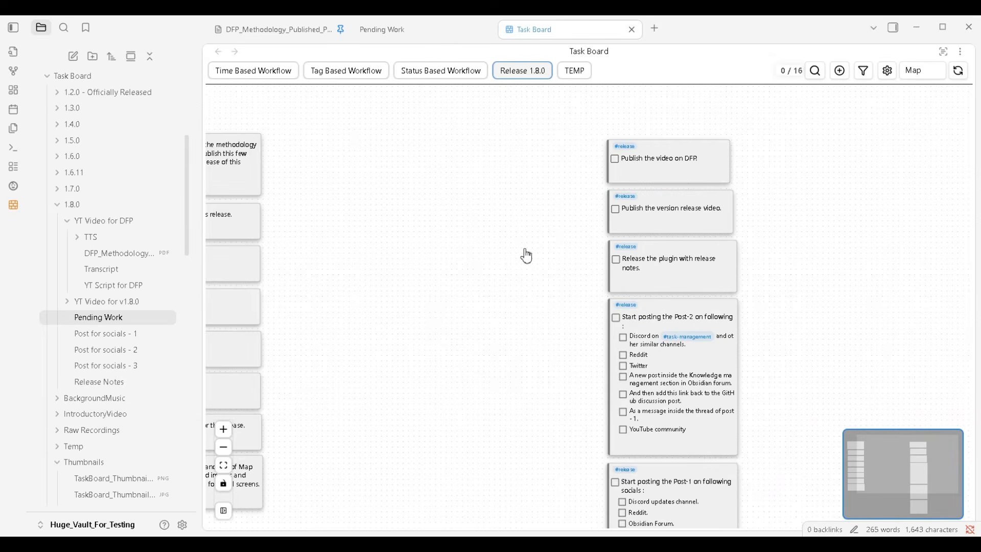
scroll(526, 256, down, 1)
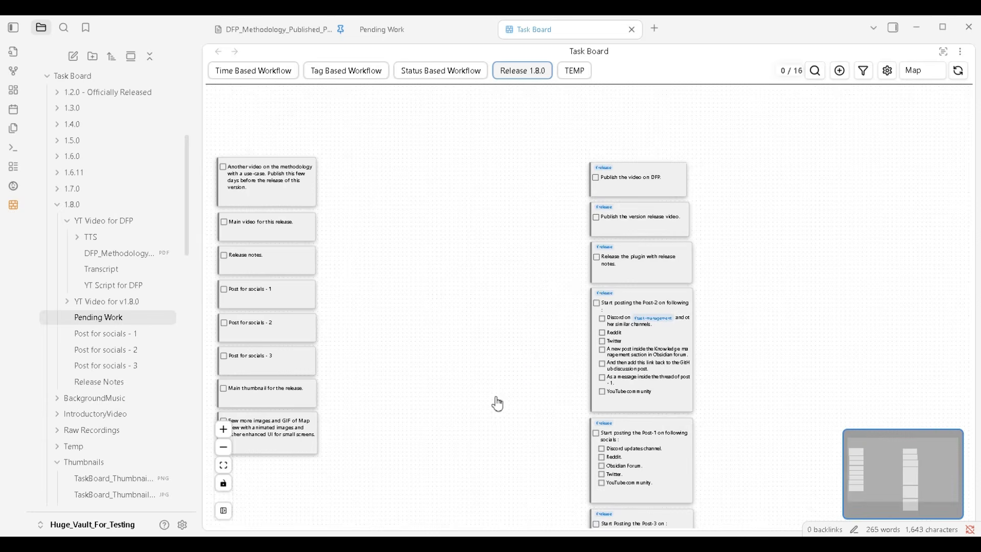
drag(498, 397, 527, 303)
drag(460, 279, 539, 357)
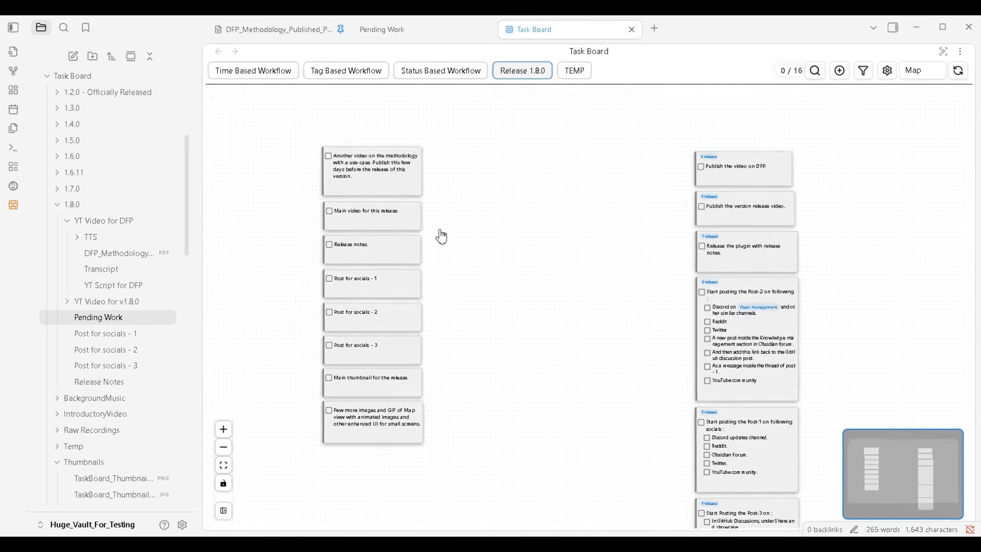
Examine the pending task nodes up close, from the methodology video down to the images and GIF task
scroll(442, 237, up, 3)
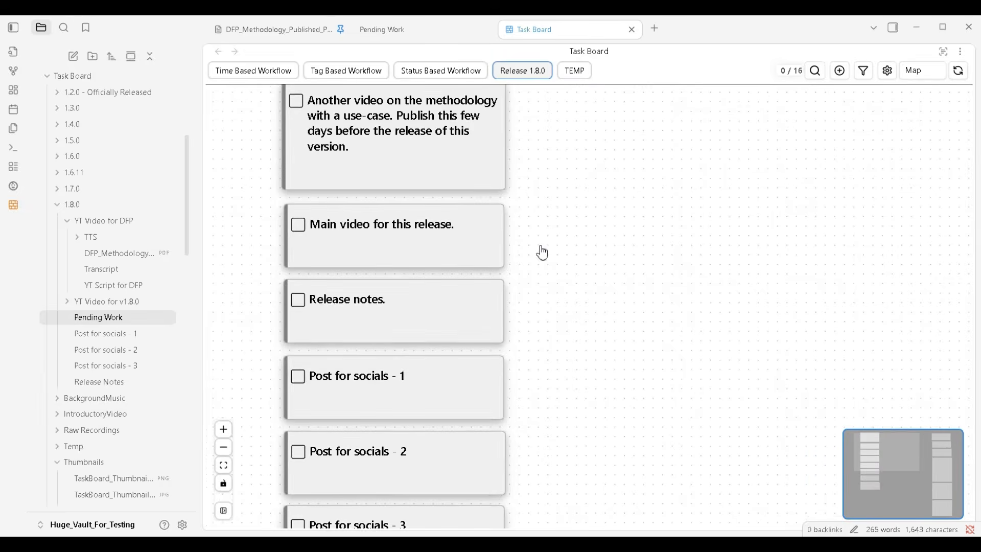
drag(589, 304, 637, 167)
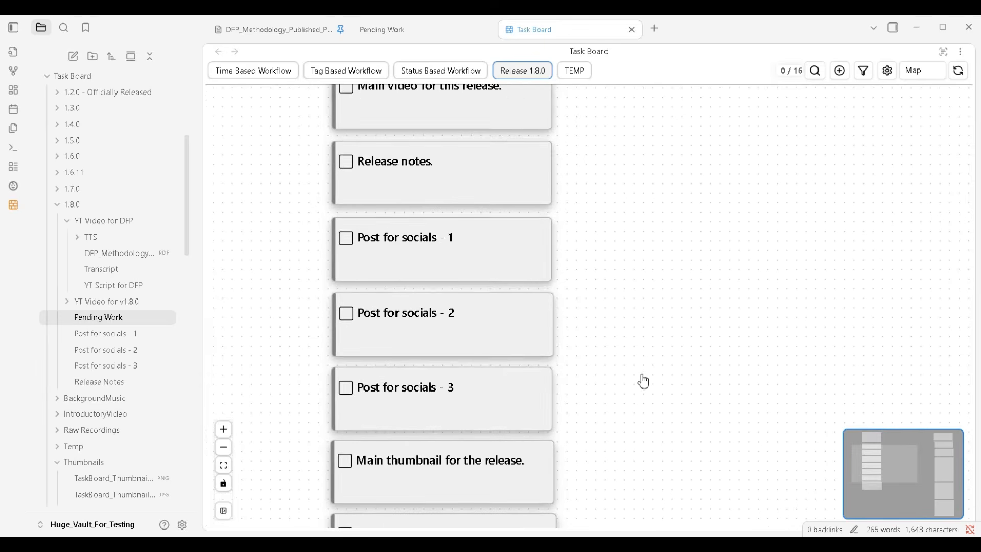
mouse_move(642, 381)
mouse_down()
mouse_move(648, 220)
mouse_move(639, 385)
mouse_up()
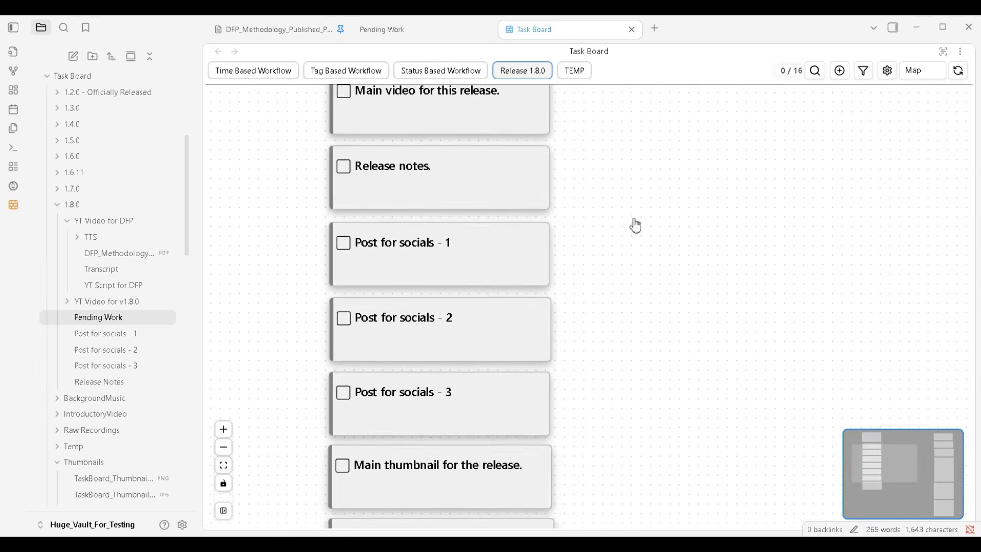
drag(633, 223, 623, 405)
drag(620, 287, 633, 315)
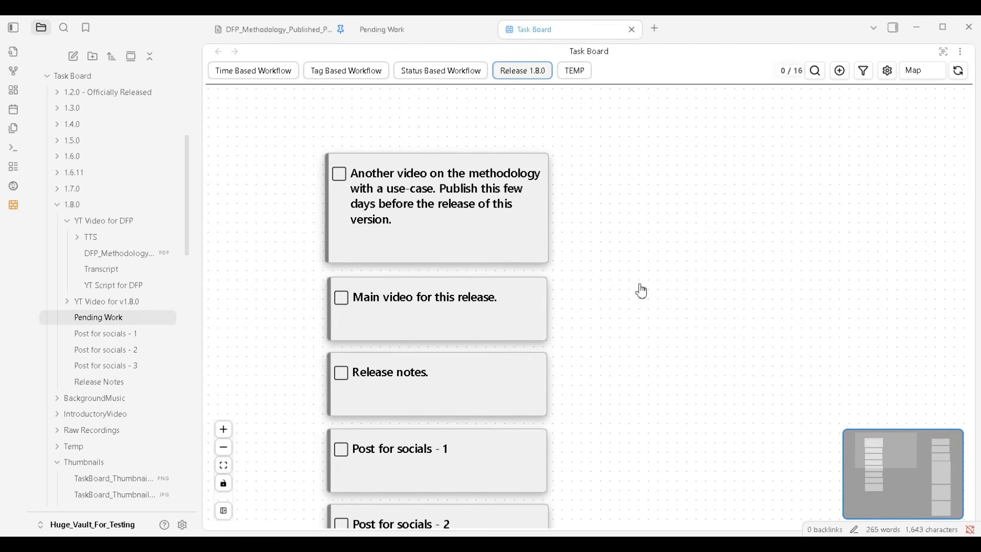
drag(645, 365, 713, 311)
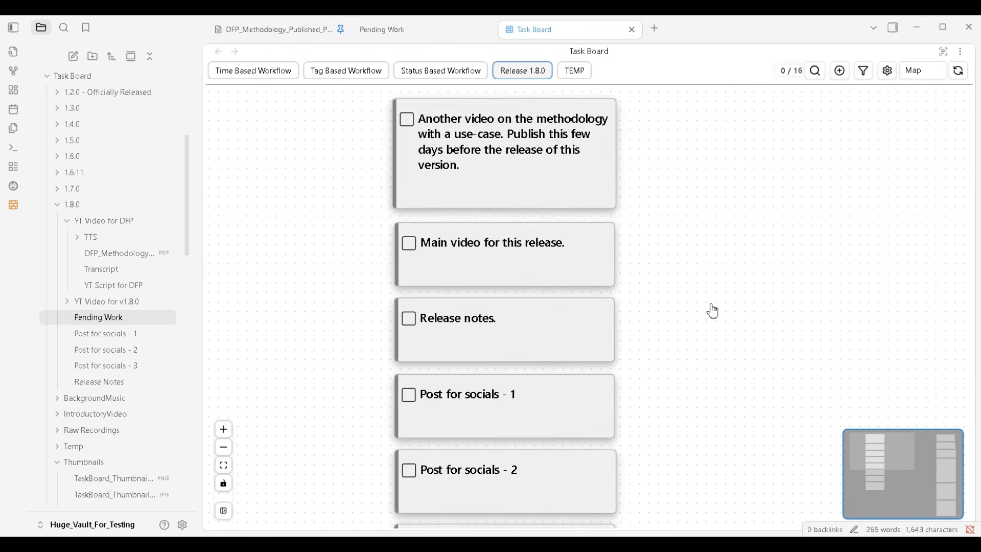
scroll(711, 308, down, 3)
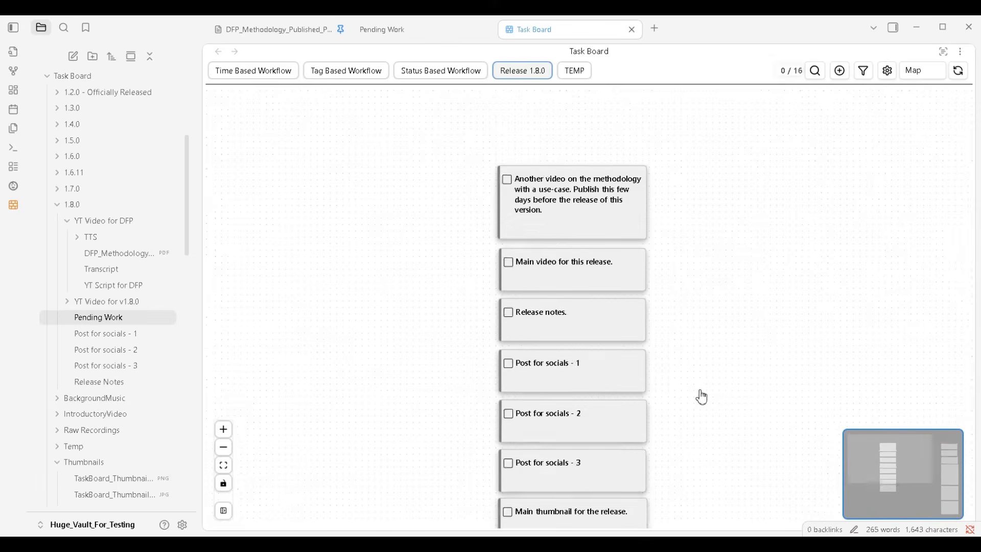
drag(700, 397, 650, 339)
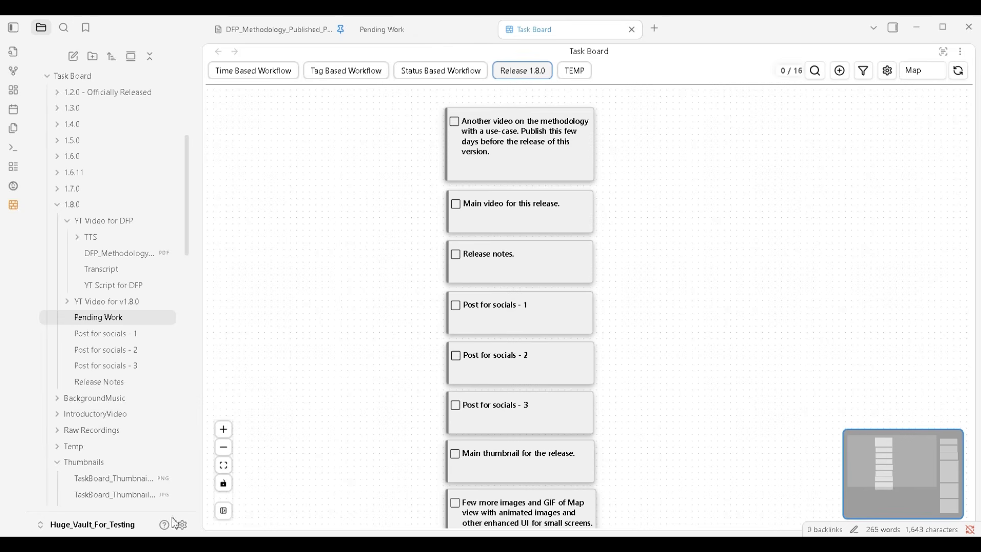
drag(686, 331, 666, 354)
scroll(635, 346, down, 1)
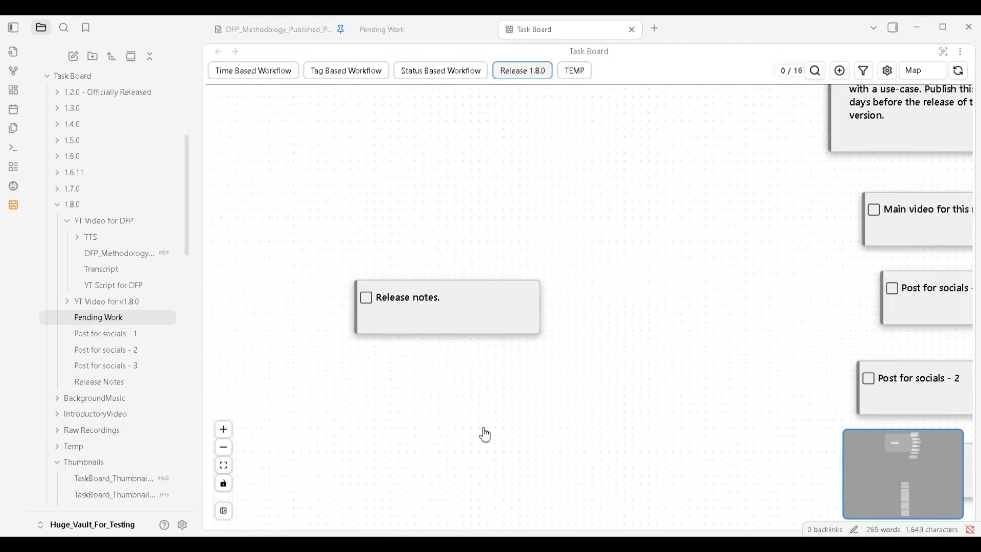
Arrange the "Main thumbnail for the release" and "Few more images and GIF of Map view" nodes one above the other, just after Release notes
mouse_move(434, 294)
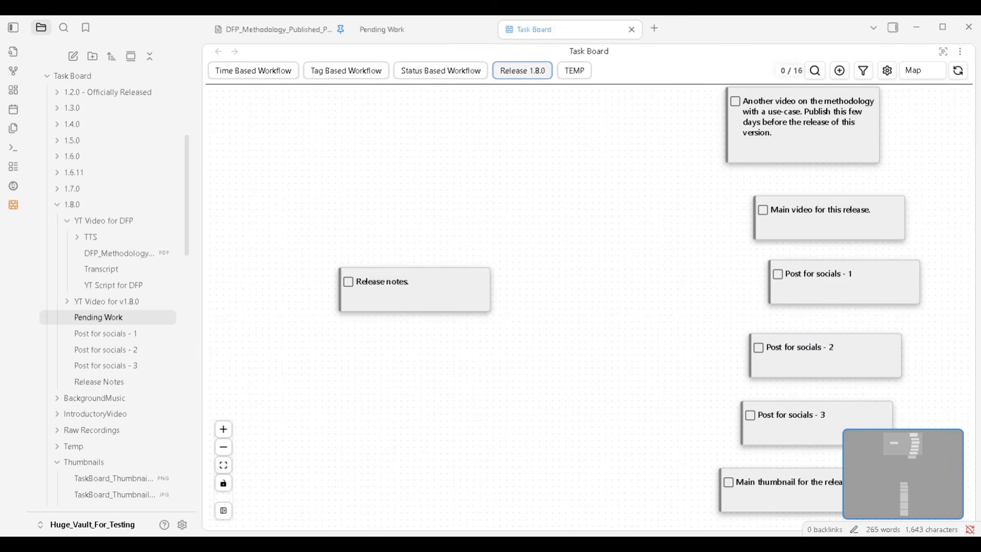
drag(672, 145, 544, 310)
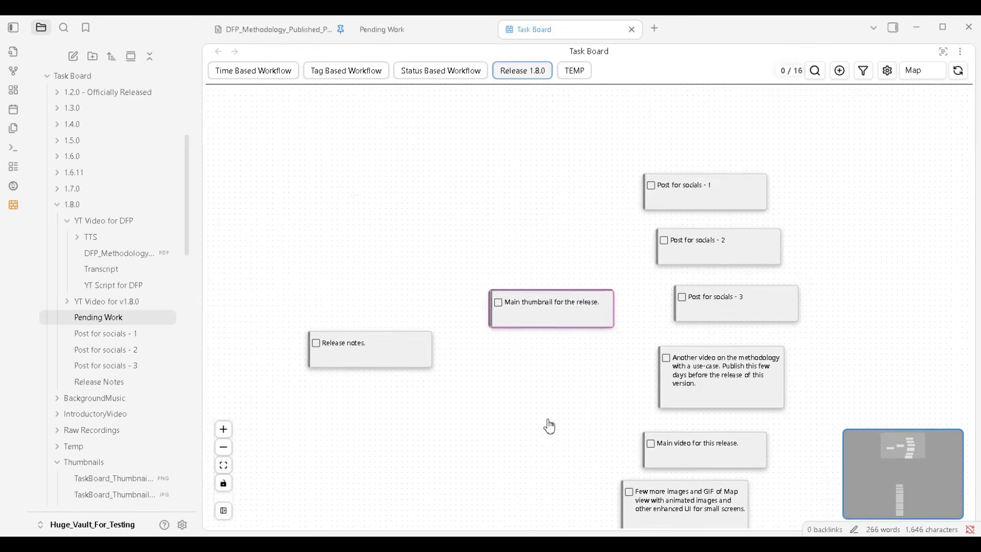
drag(712, 383, 569, 300)
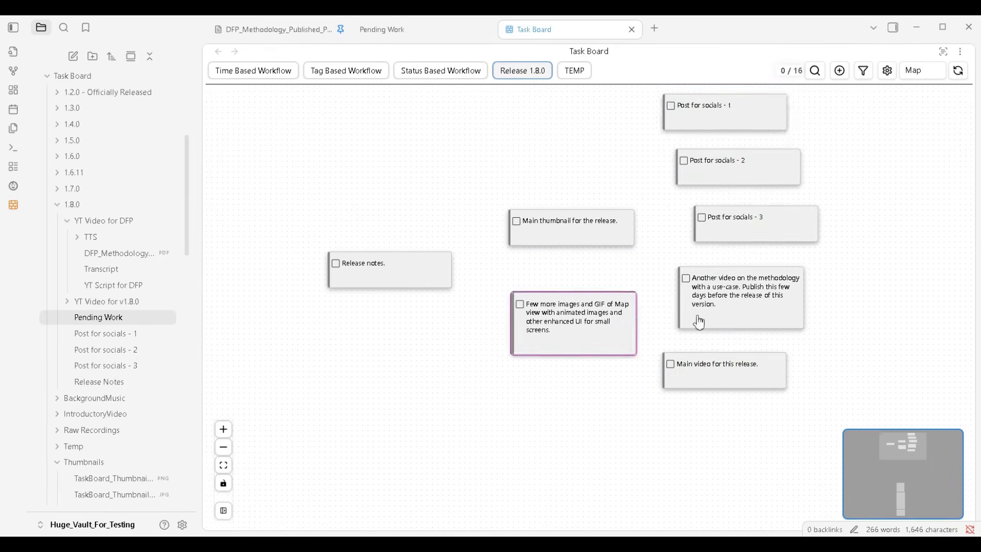
click(568, 234)
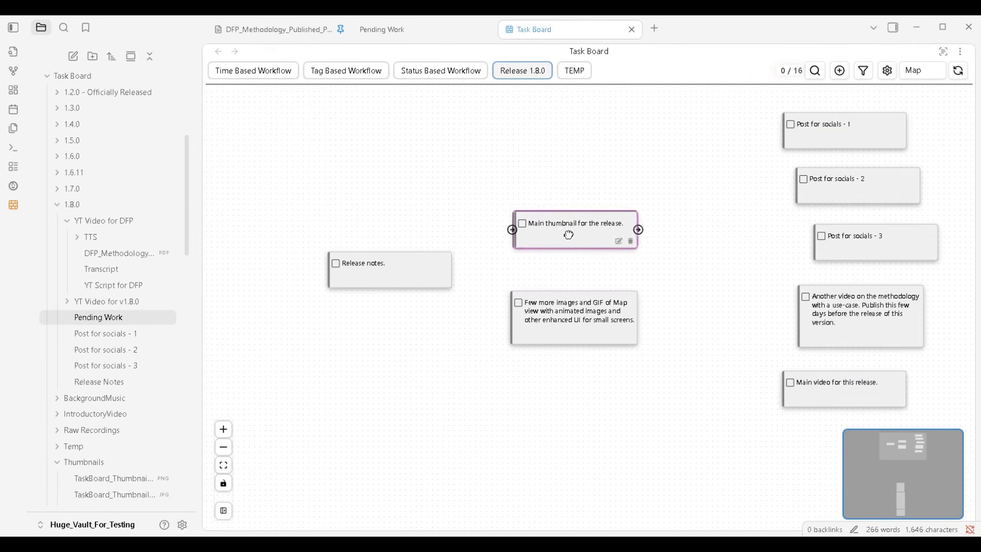
drag(568, 234, 576, 233)
drag(553, 321, 566, 308)
Connect the Release notes node to both the main thumbnail node and the images and GIF node
scroll(502, 261, up, 4)
drag(476, 234, 590, 244)
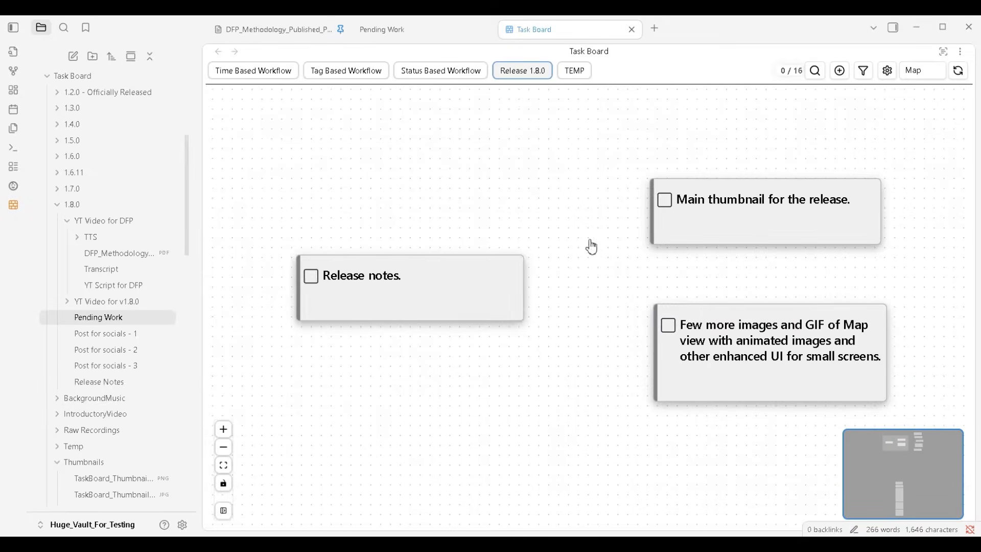
drag(524, 287, 647, 211)
drag(525, 290, 651, 352)
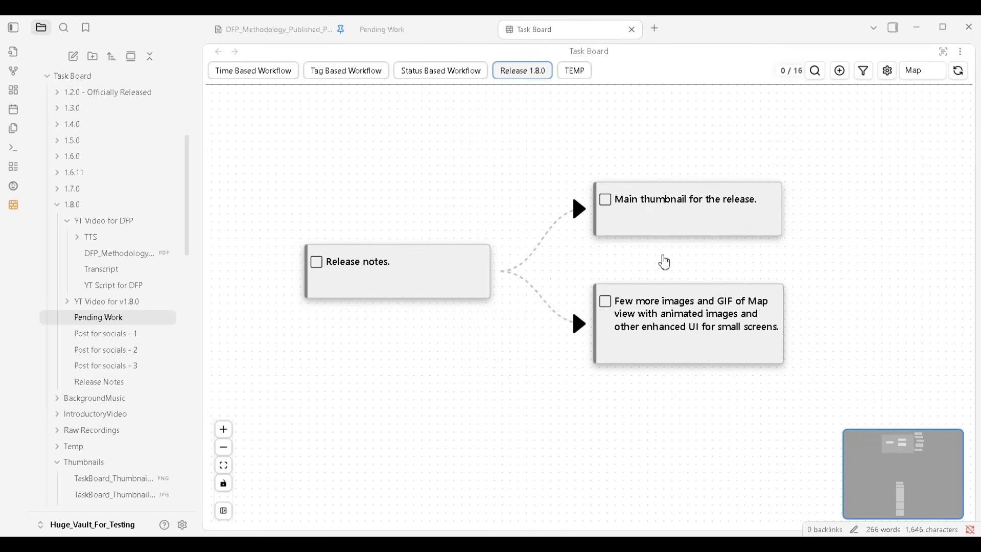
Place the "Post for socials - 1" and "Post for socials - 2" nodes after the thumbnail and images nodes
scroll(633, 411, down, 2)
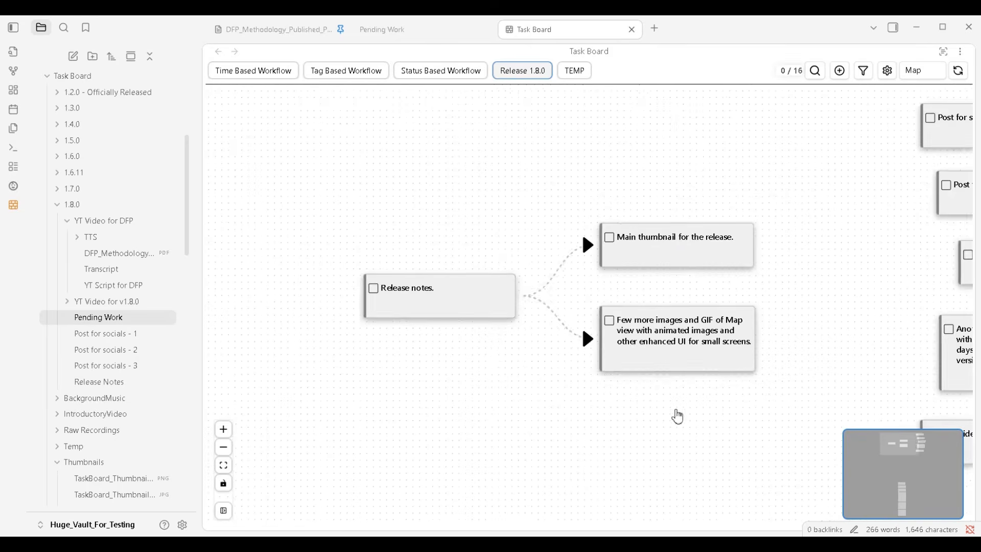
drag(714, 414, 573, 432)
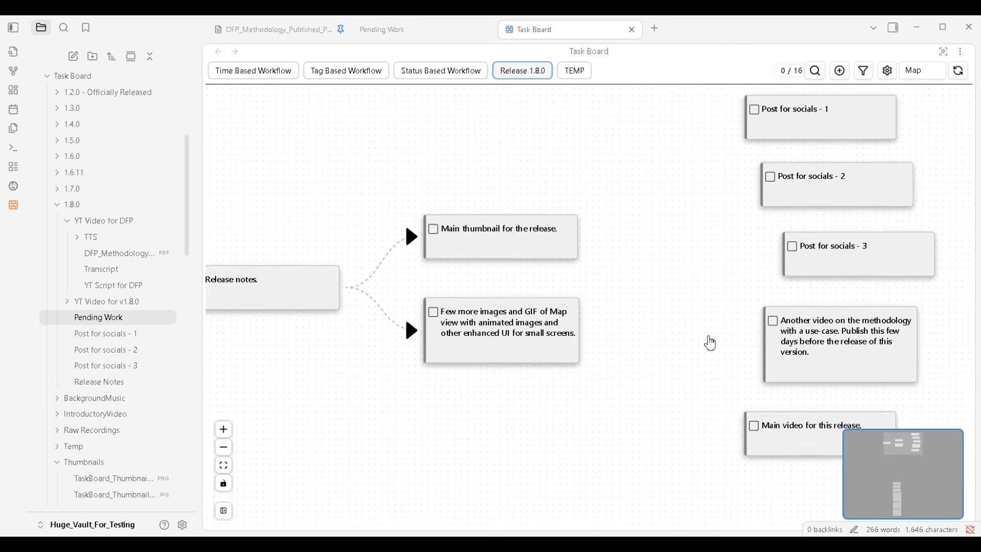
scroll(708, 337, down, 3)
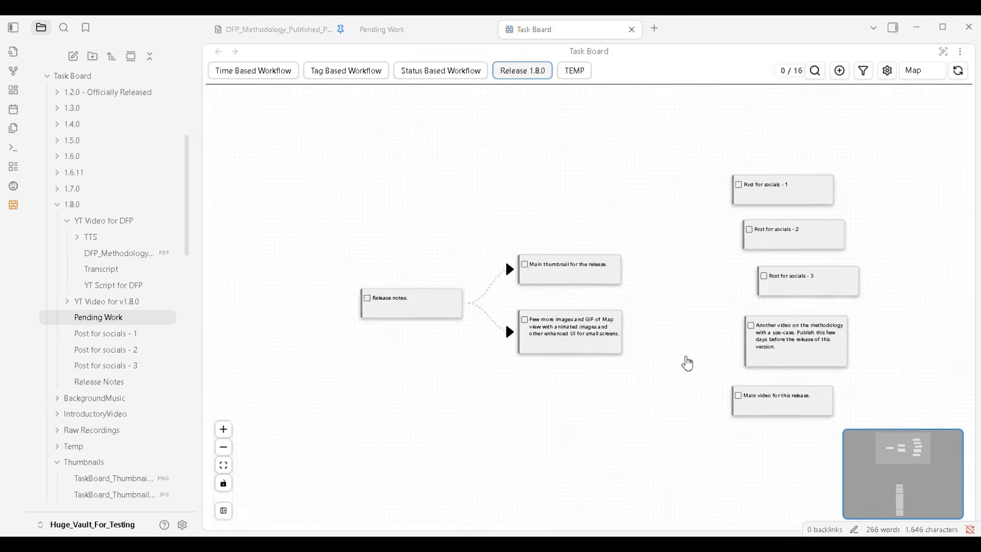
scroll(674, 347, up, 3)
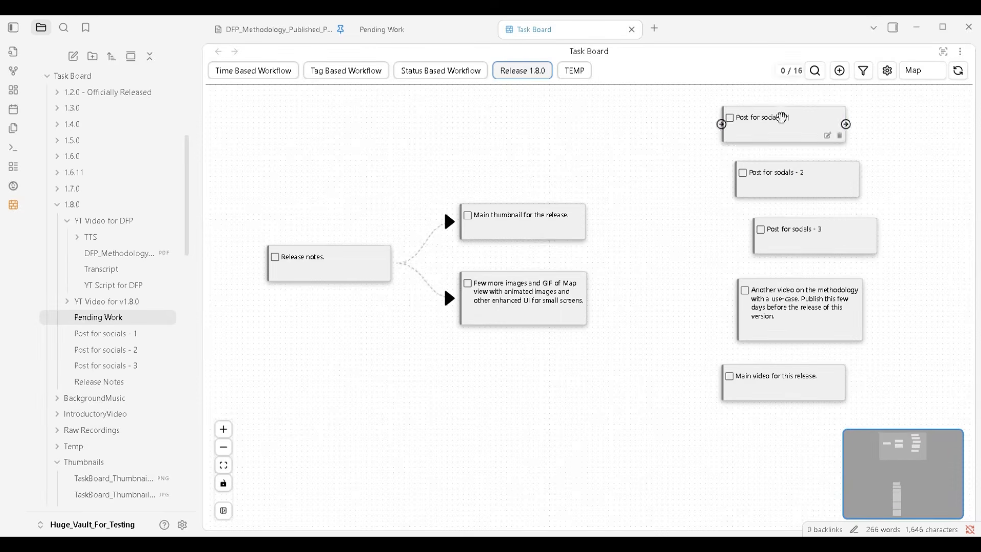
drag(781, 117, 665, 227)
drag(812, 185, 687, 320)
shift+drag(781, 201, 880, 409)
drag(880, 410, 733, 382)
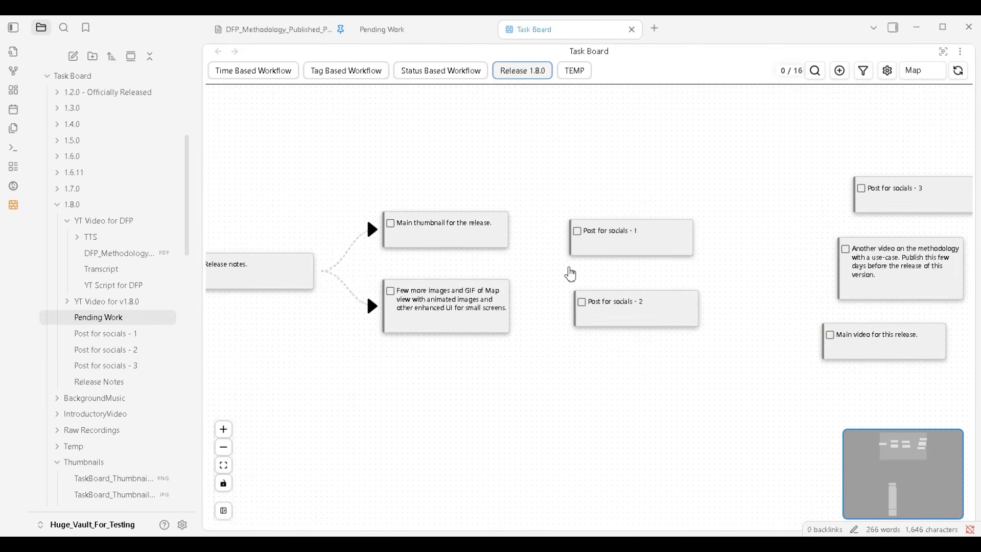
Link the main thumbnail to "Post for socials - 1" and the images and GIF node to both Post 1 and Post 2, adjusting Post 1's position
drag(509, 306, 574, 306)
click(612, 241)
scroll(566, 276, up, 3)
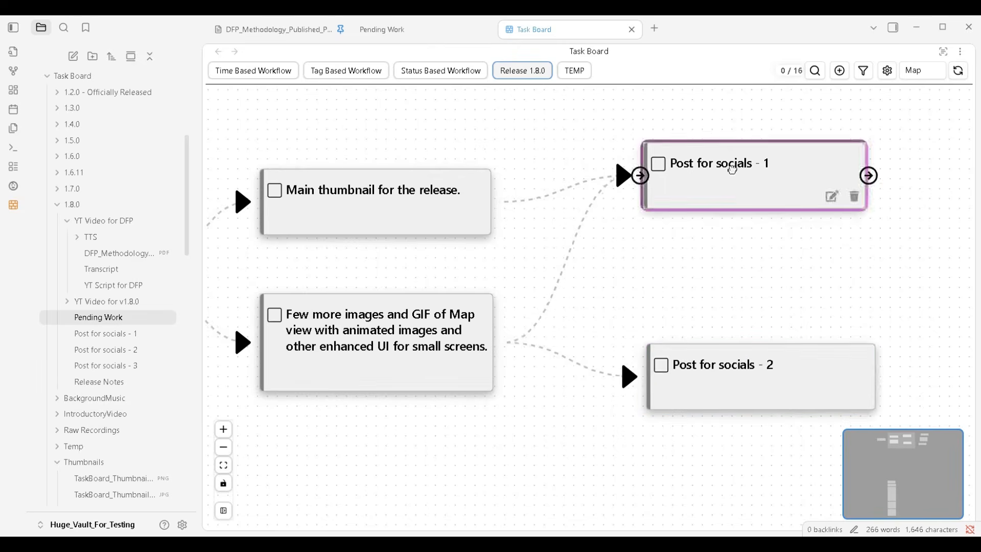
drag(732, 169, 744, 155)
Line up "Post for socials - 3", the methodology video and the main video nodes in sequence after the first two posts
scroll(583, 316, down, 4)
drag(756, 278, 580, 275)
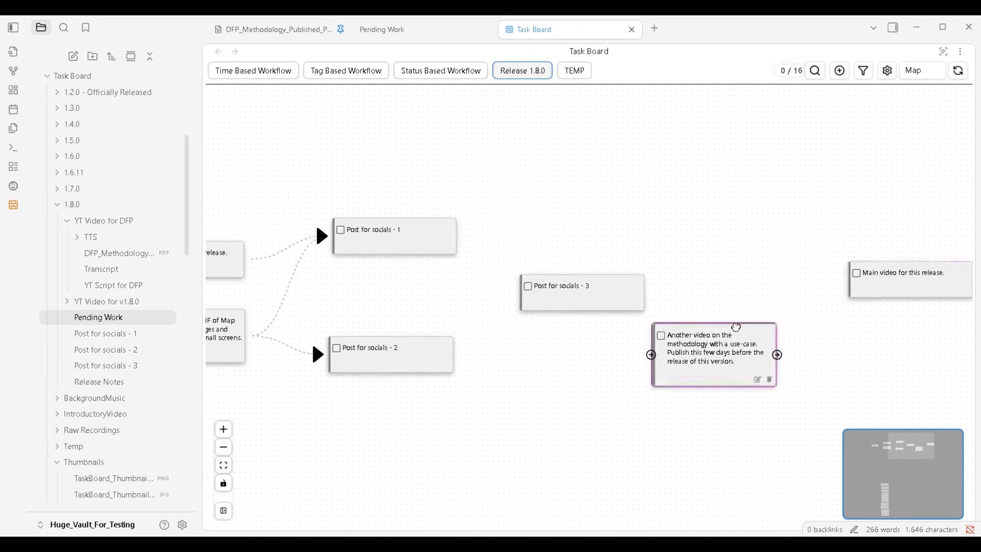
drag(736, 327, 779, 271)
Connect Posts 1 and 2 to "Post for socials - 3", and chain Post 3 to the methodology video and main video
scroll(472, 275, up, 4)
drag(445, 205, 560, 309)
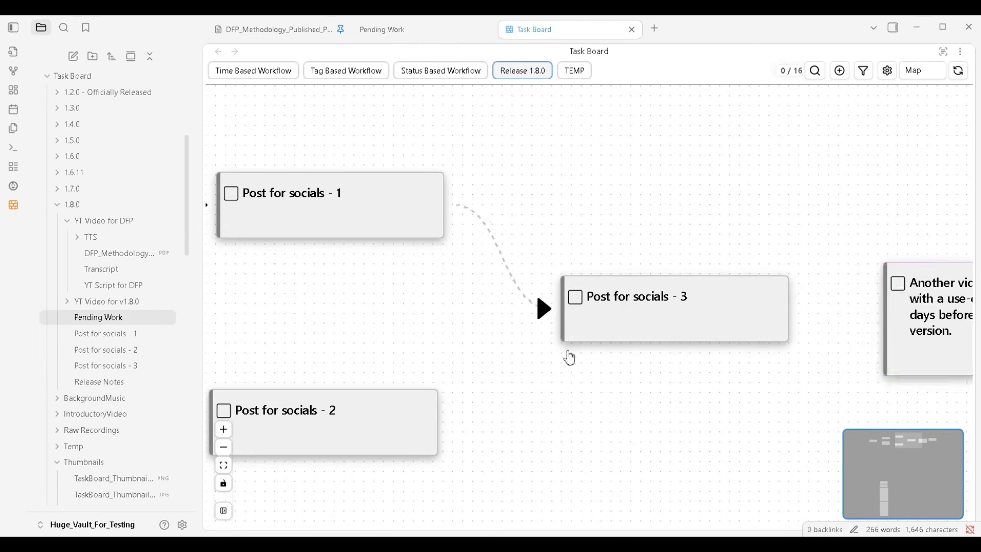
drag(438, 423, 551, 383)
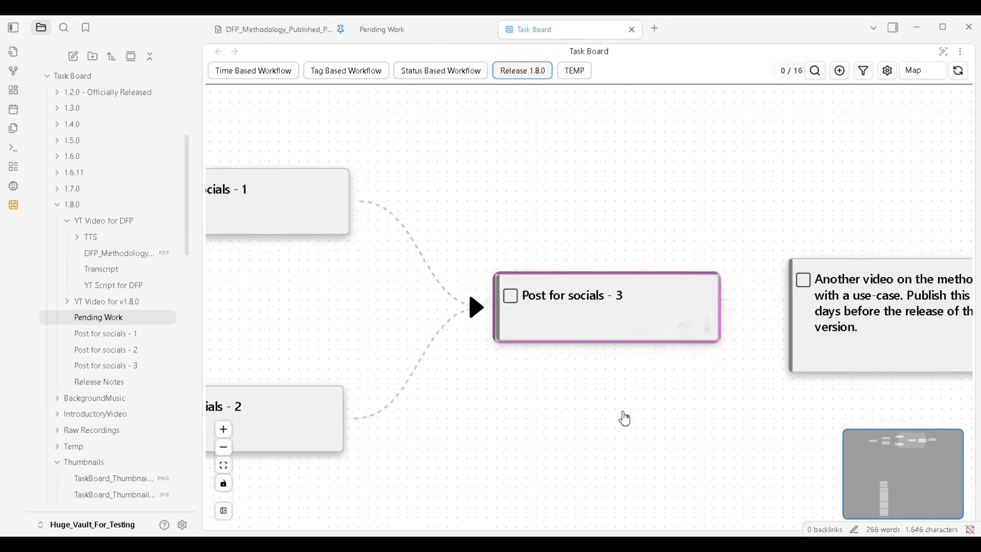
drag(501, 276, 613, 278)
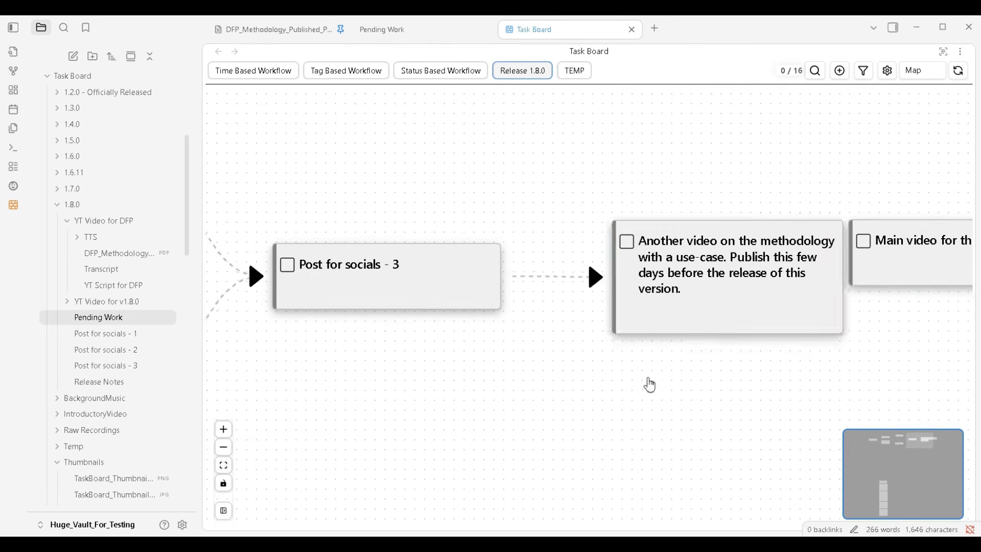
drag(520, 251, 636, 245)
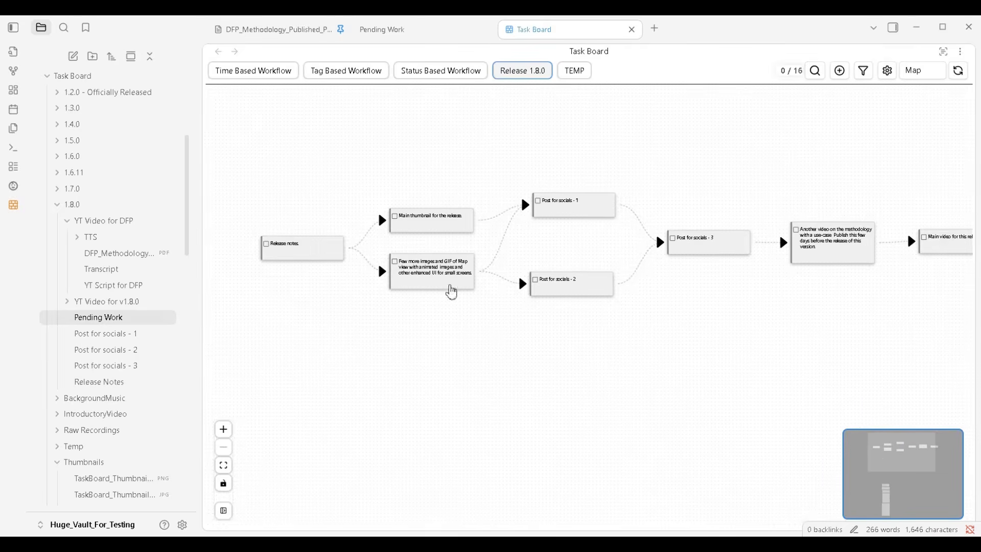
Hide the file sidebar and review the connected pending-task flow from Release notes through the social posts
click(13, 27)
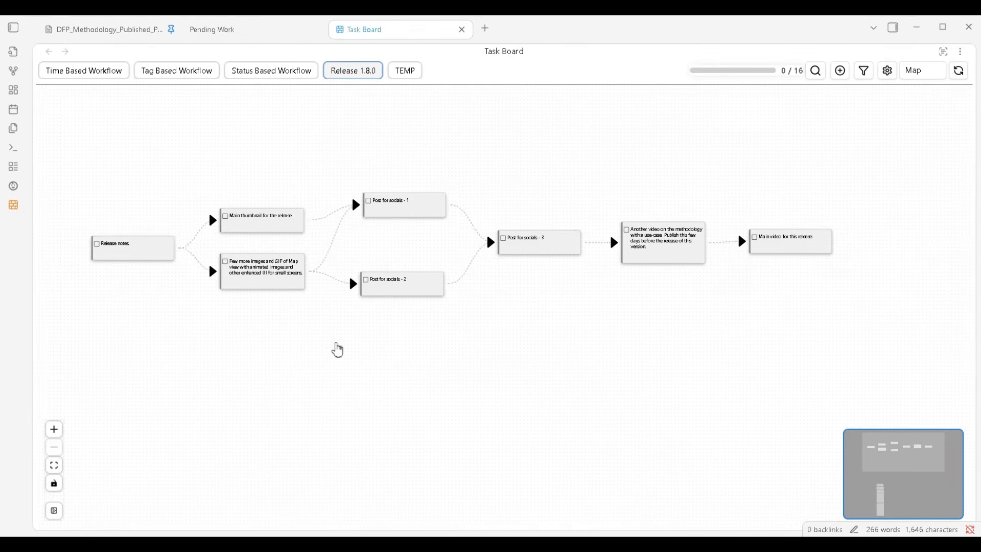
drag(336, 344, 367, 406)
scroll(419, 354, up, 2)
scroll(285, 344, up, 3)
drag(640, 402, 532, 405)
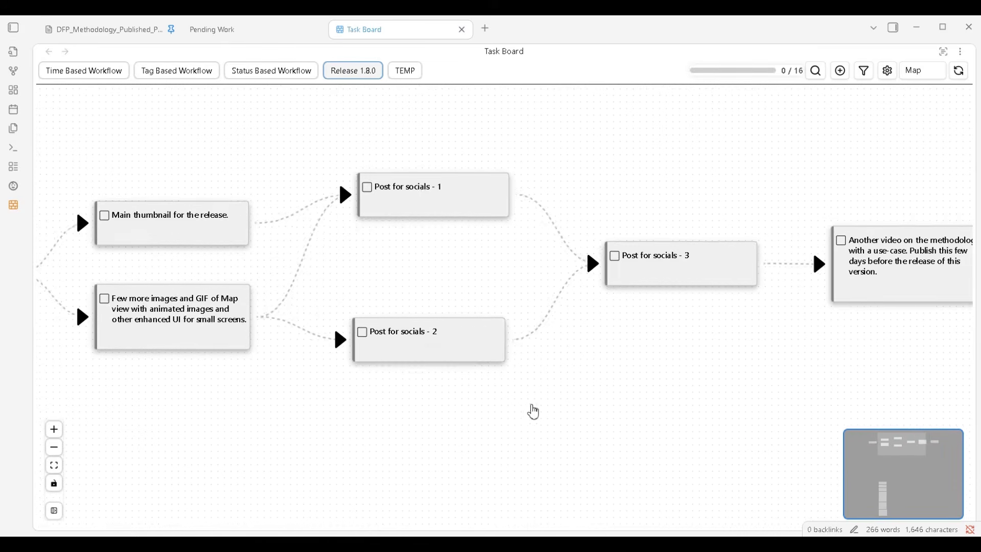
drag(446, 405, 611, 406)
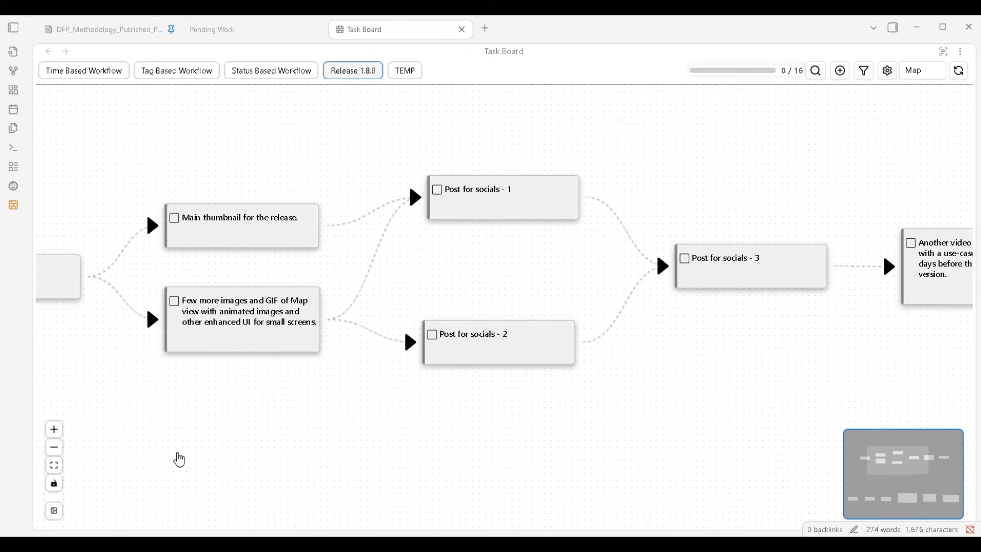
drag(215, 447, 368, 400)
Review the chained #release nodes, from publishing the DFP video through the plugin release to the social postings
scroll(439, 463, down, 3)
drag(459, 455, 485, 274)
scroll(257, 455, up, 3)
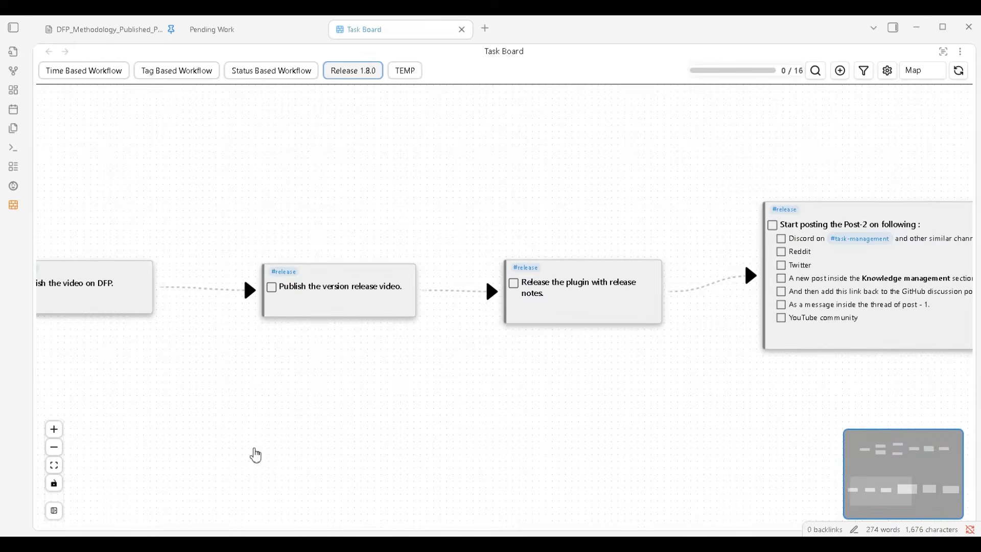
scroll(431, 422, down, 4)
drag(585, 436, 411, 432)
drag(622, 432, 741, 437)
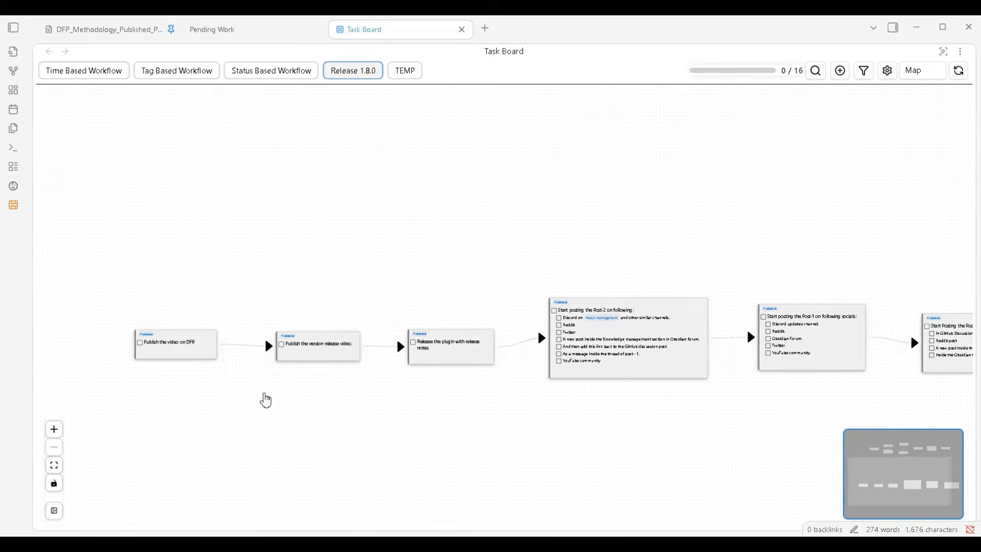
scroll(266, 400, up, 4)
drag(199, 396, 311, 405)
drag(598, 431, 327, 429)
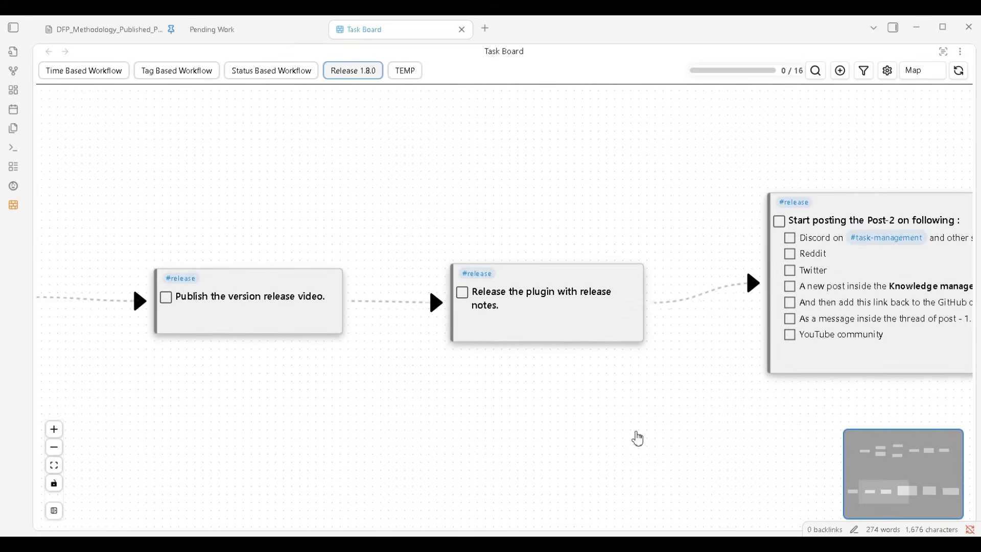
Turn off the animation of the links on the Release 1.8.0 map
drag(667, 437, 291, 436)
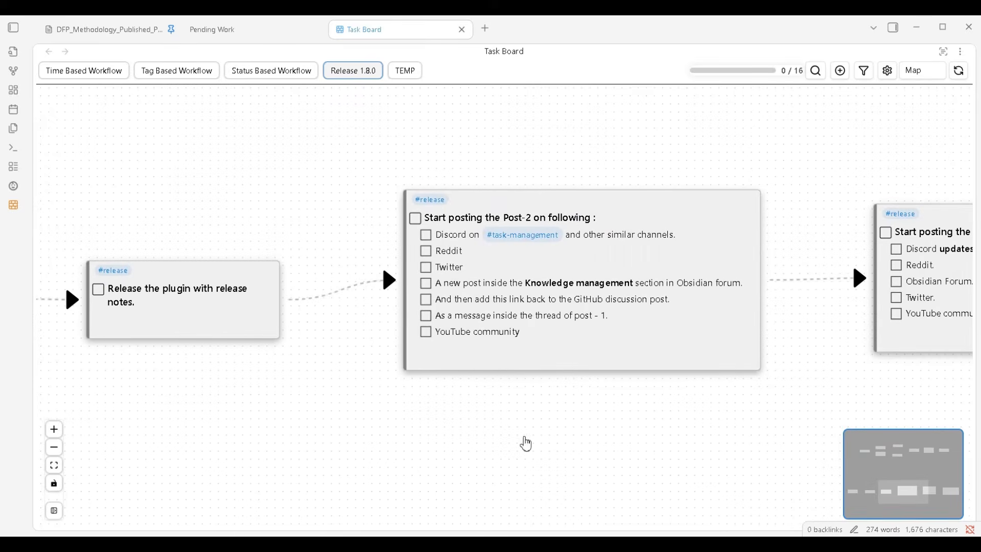
drag(688, 451, 562, 464)
scroll(390, 453, down, 4)
scroll(390, 455, down, 1)
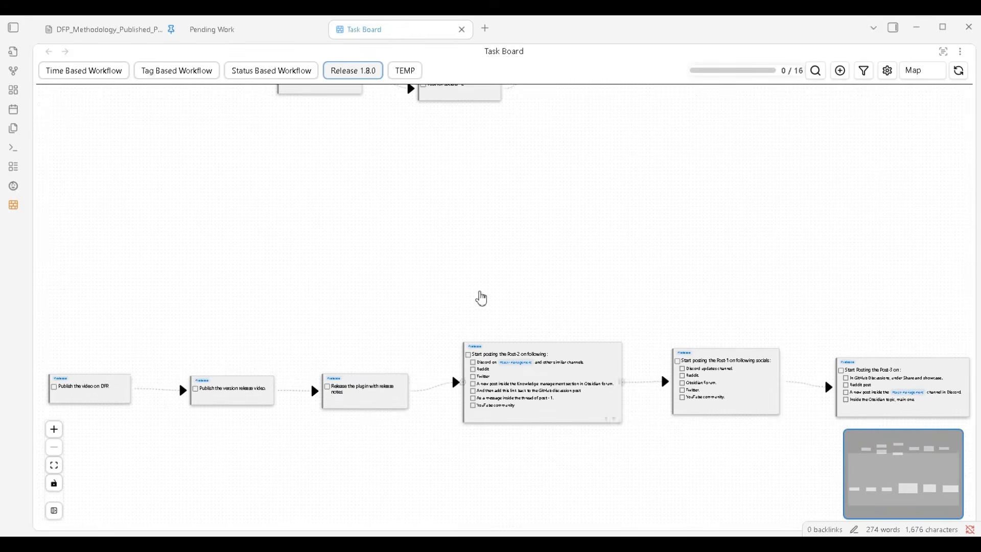
drag(481, 299, 486, 329)
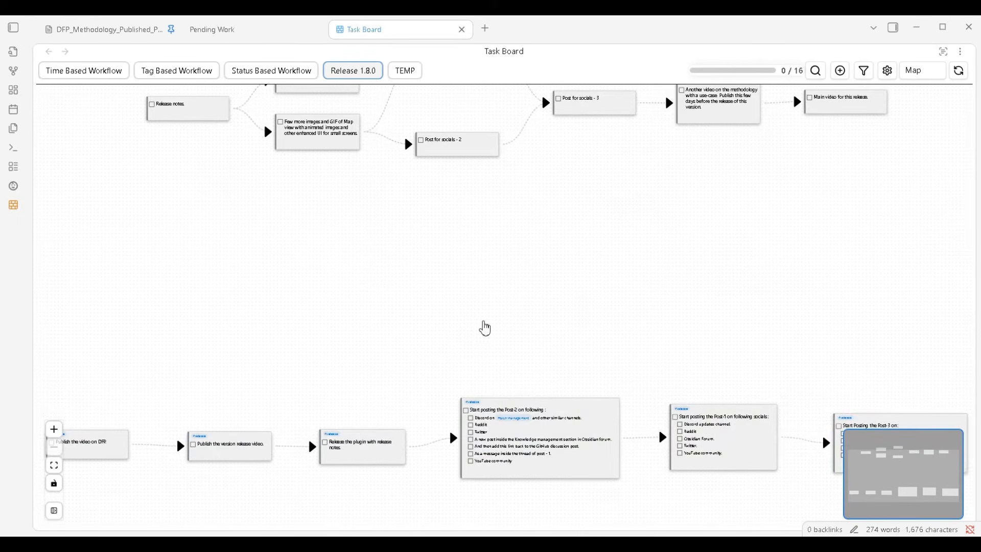
drag(134, 368, 379, 443)
right_click(509, 273)
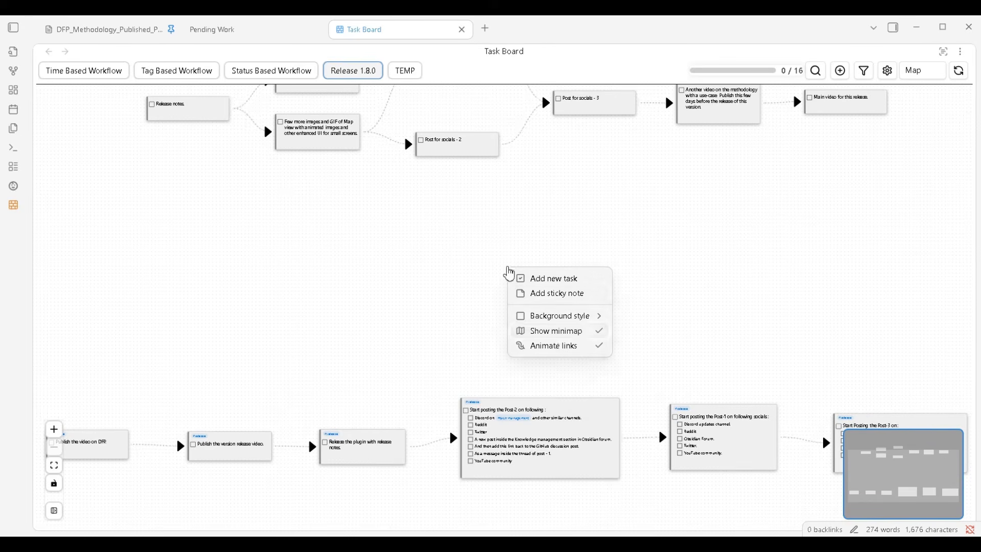
click(560, 347)
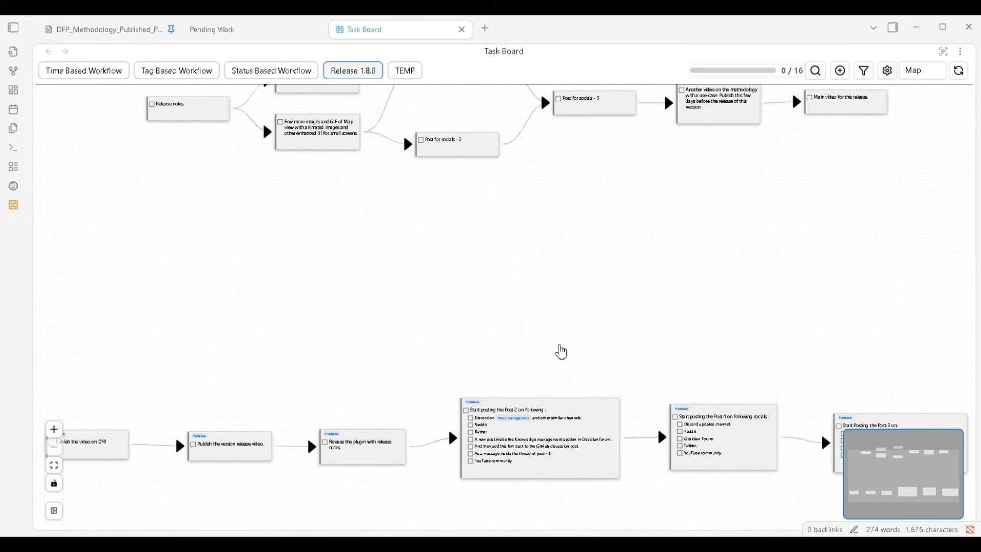
Examine the flow from Release notes through the thumbnail and images tasks to the social posts
scroll(415, 256, up, 3)
drag(409, 188, 445, 431)
scroll(429, 405, up, 2)
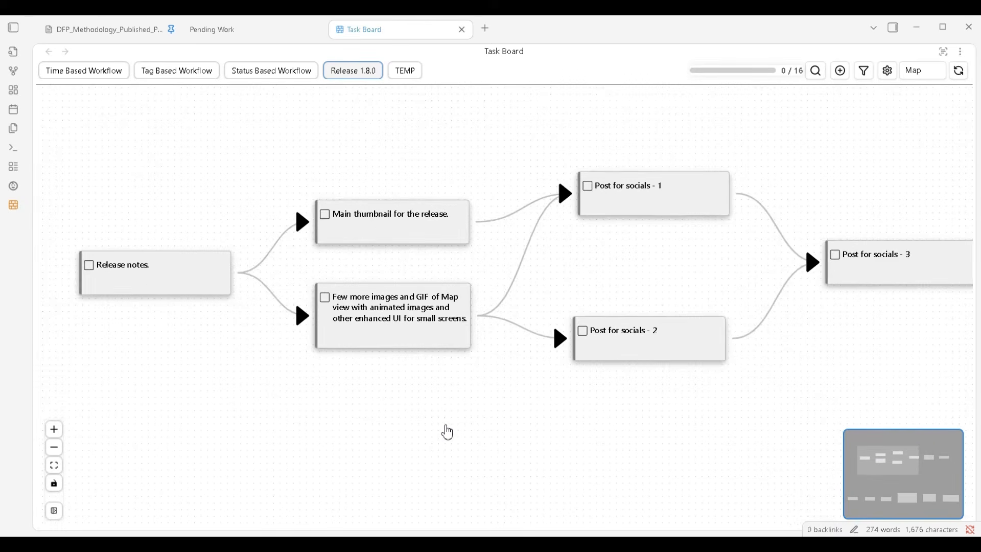
scroll(407, 433, up, 2)
scroll(404, 432, down, 3)
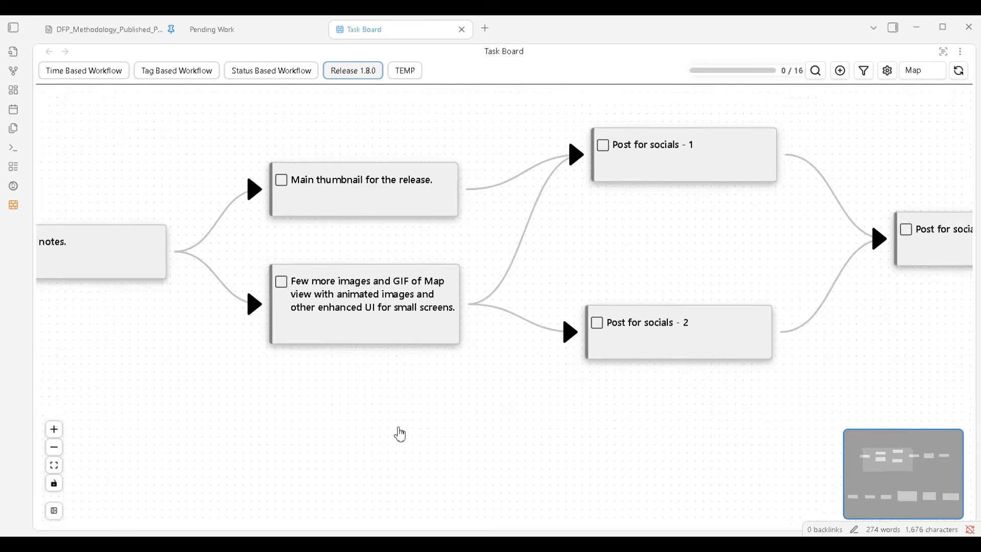
scroll(534, 440, down, 1)
drag(531, 439, 525, 439)
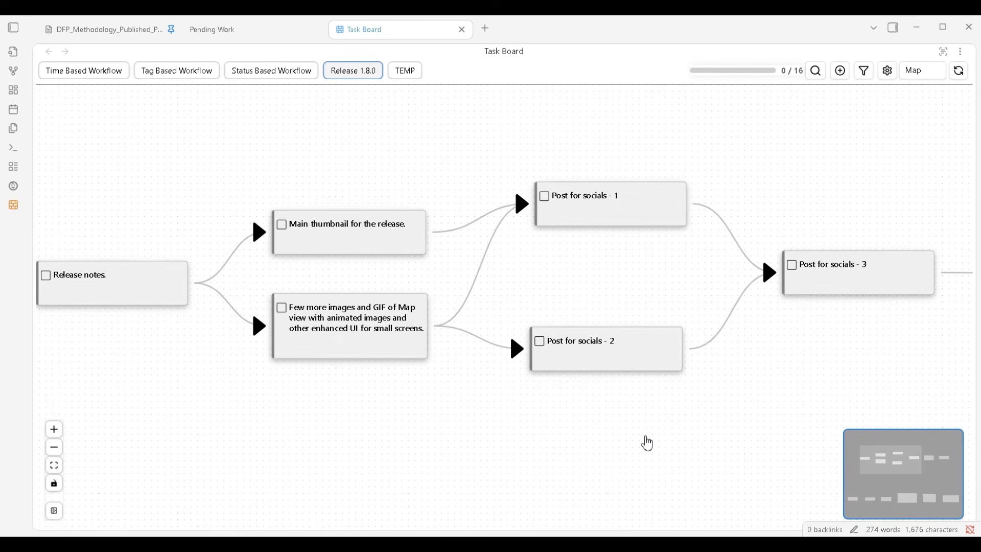
drag(647, 443, 575, 440)
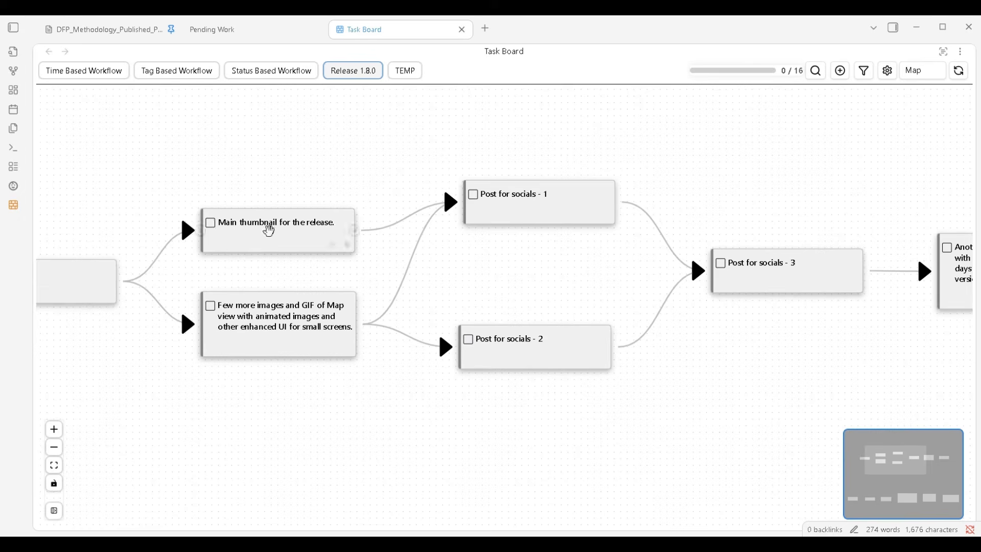
drag(220, 286, 245, 298)
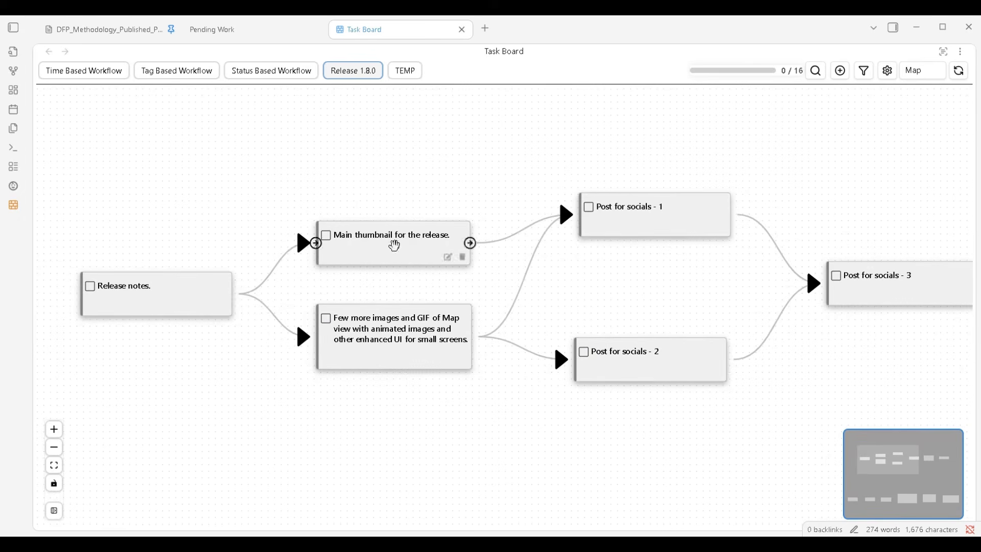
mouse_move(217, 292)
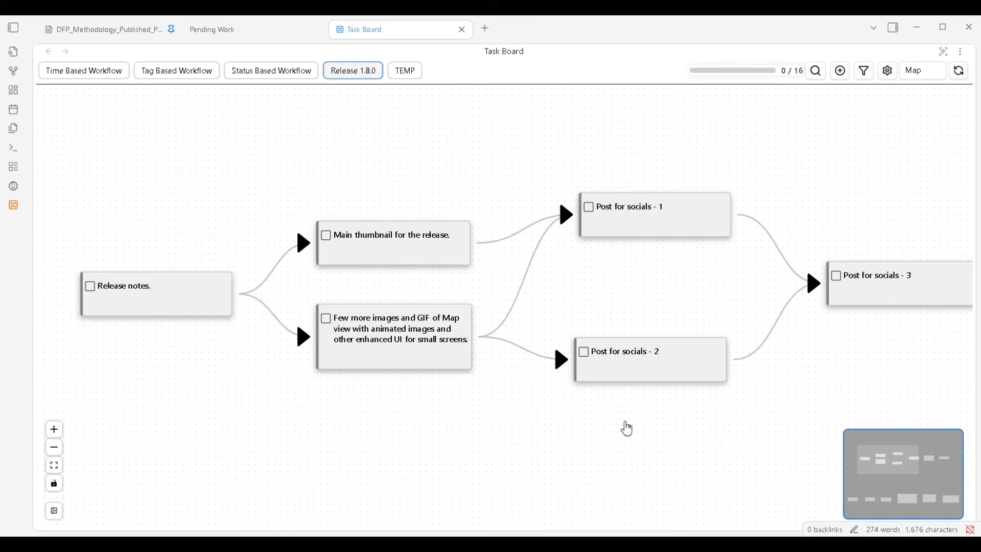
drag(629, 429, 567, 427)
drag(678, 425, 545, 431)
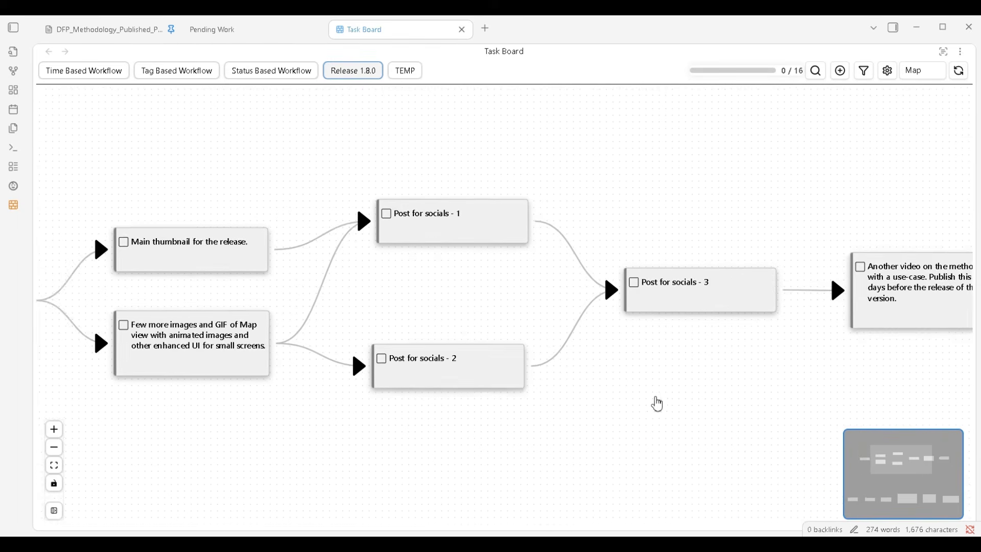
mouse_move(654, 403)
mouse_down()
mouse_move(526, 409)
mouse_move(608, 396)
mouse_up()
drag(345, 408, 521, 407)
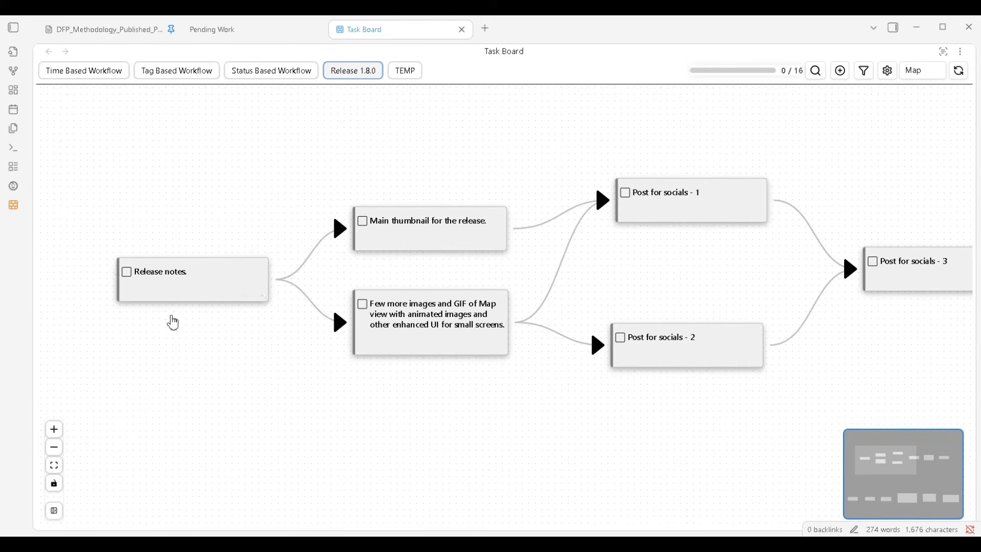
Trace which tasks lead into Post for socials - 1 and Post for socials - 2, starting from Release notes
scroll(173, 323, up, 2)
drag(219, 336, 199, 344)
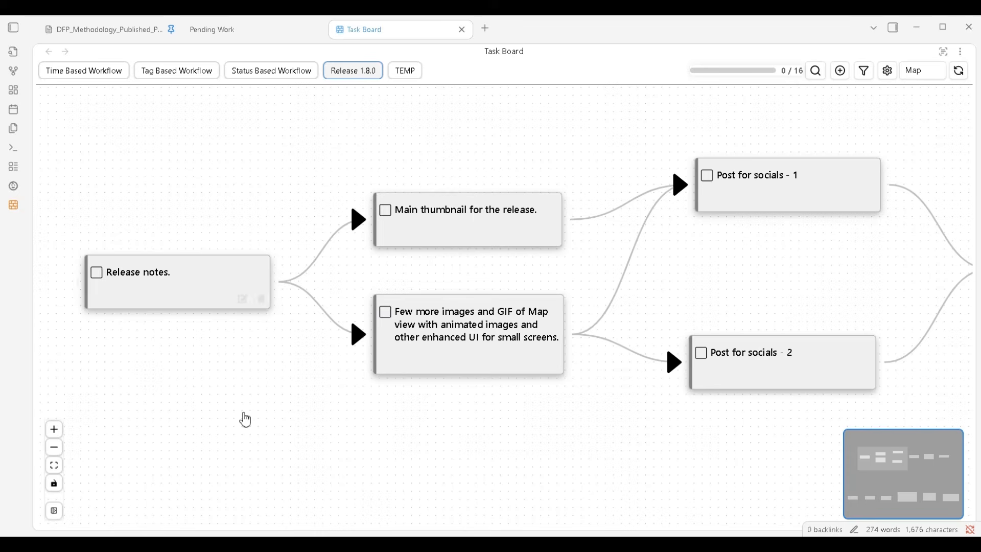
drag(462, 430, 276, 431)
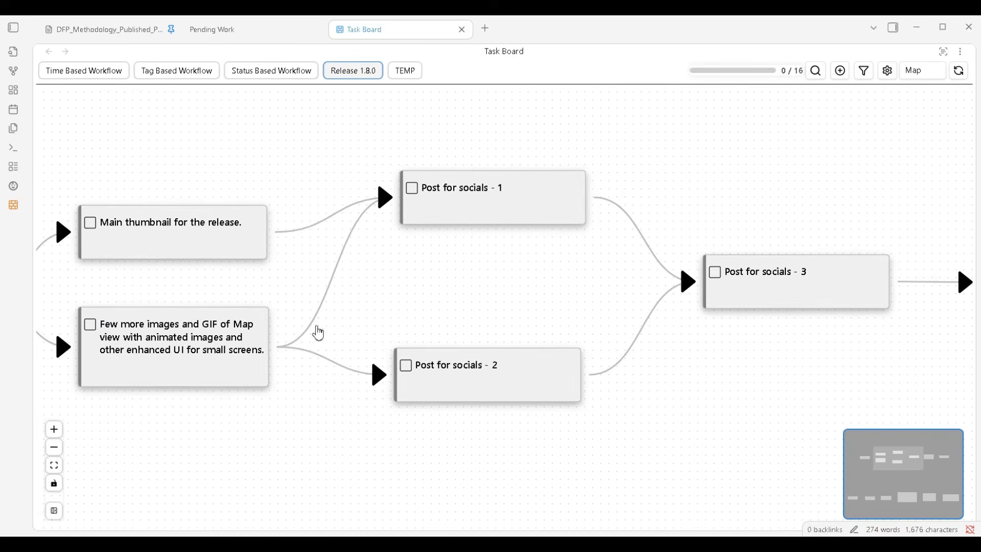
drag(204, 287, 482, 294)
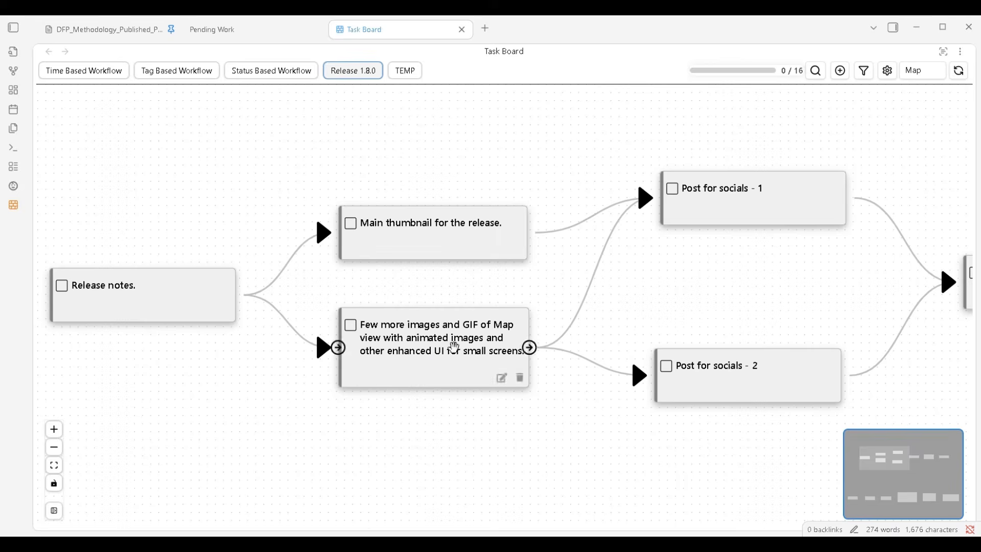
scroll(511, 424, right, 3)
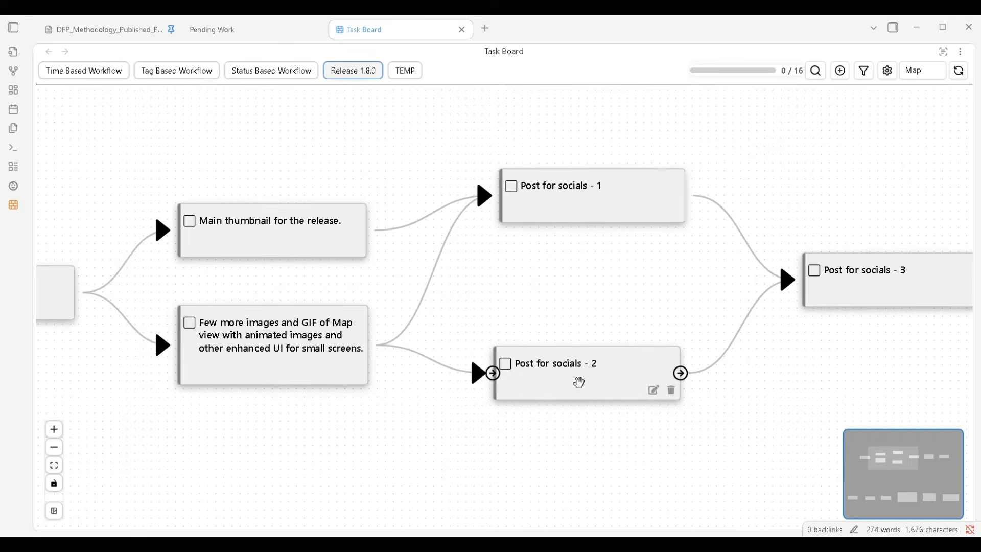
scroll(577, 409, right, 1)
scroll(577, 409, up, 1)
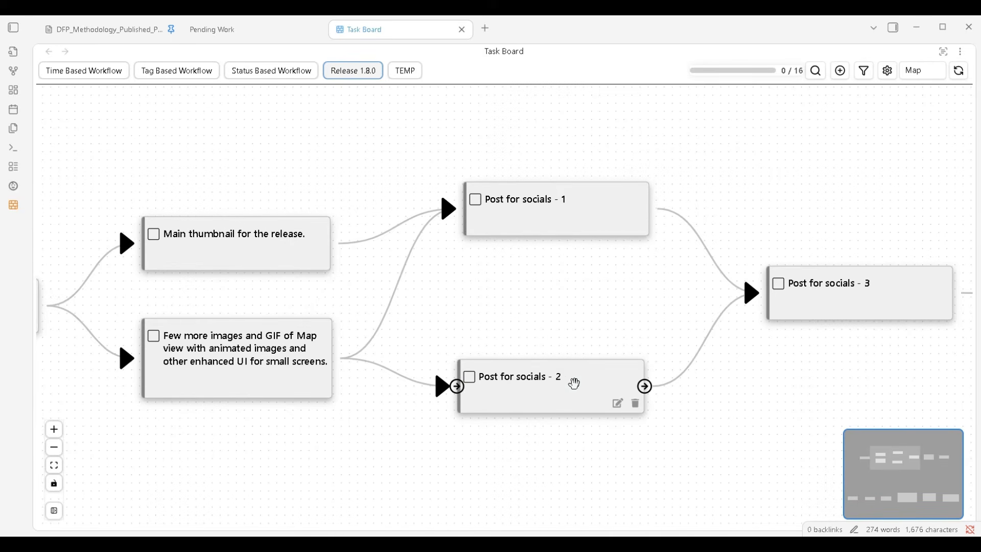
drag(575, 383, 543, 380)
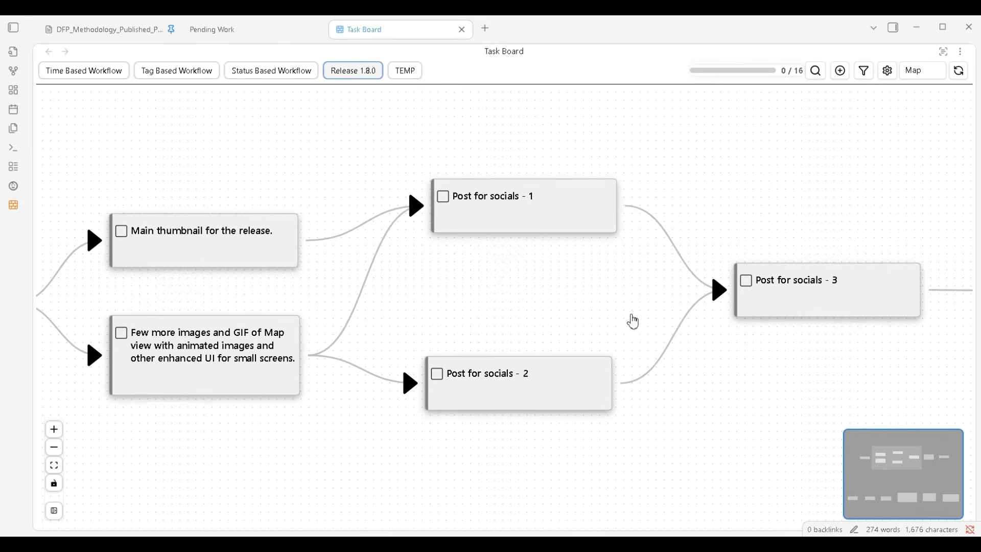
drag(634, 322, 600, 323)
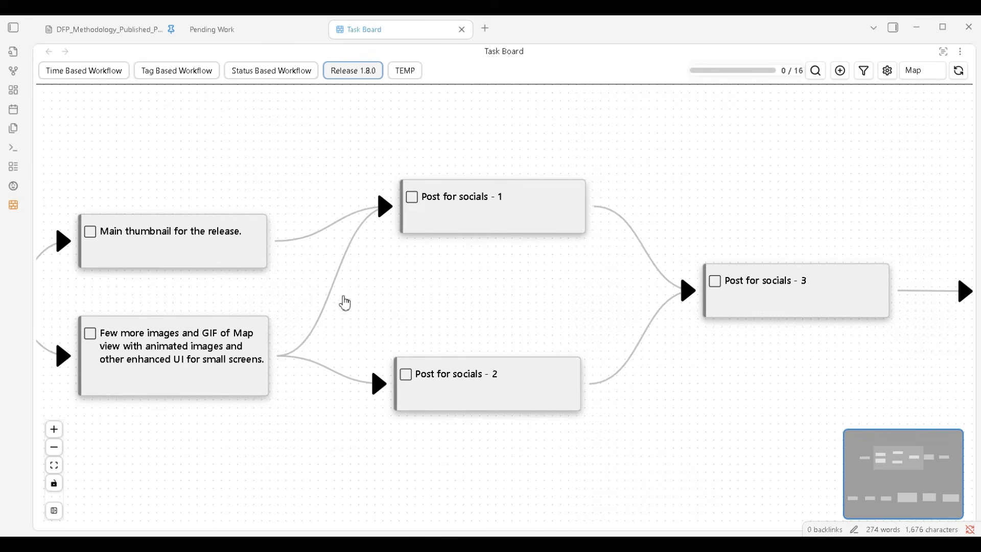
Follow the chain from the first two social posts through Post 3, and select the methodology video and main video nodes together
scroll(493, 293, down, 2)
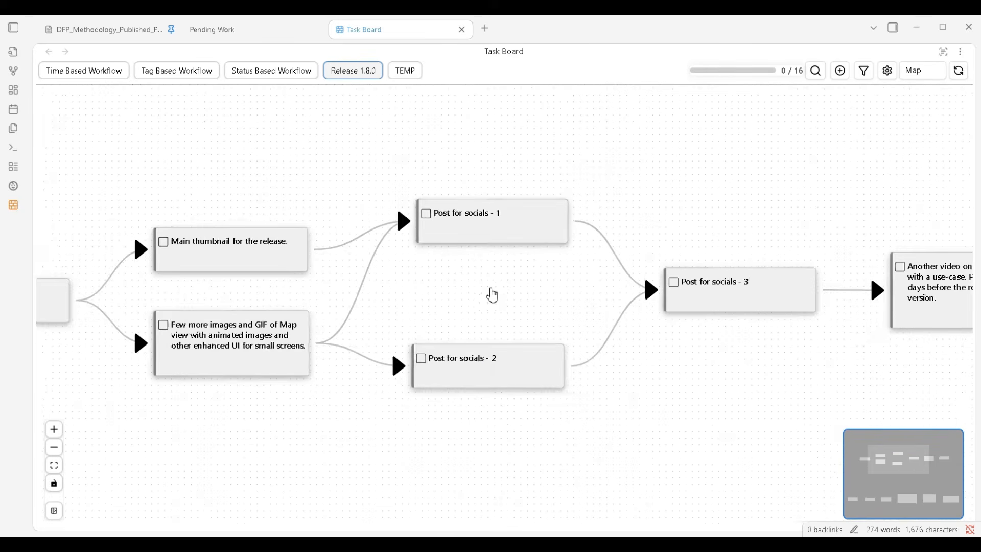
drag(492, 293, 543, 294)
scroll(577, 294, down, 2)
drag(608, 422, 530, 431)
scroll(573, 422, up, 1)
scroll(532, 430, up, 1)
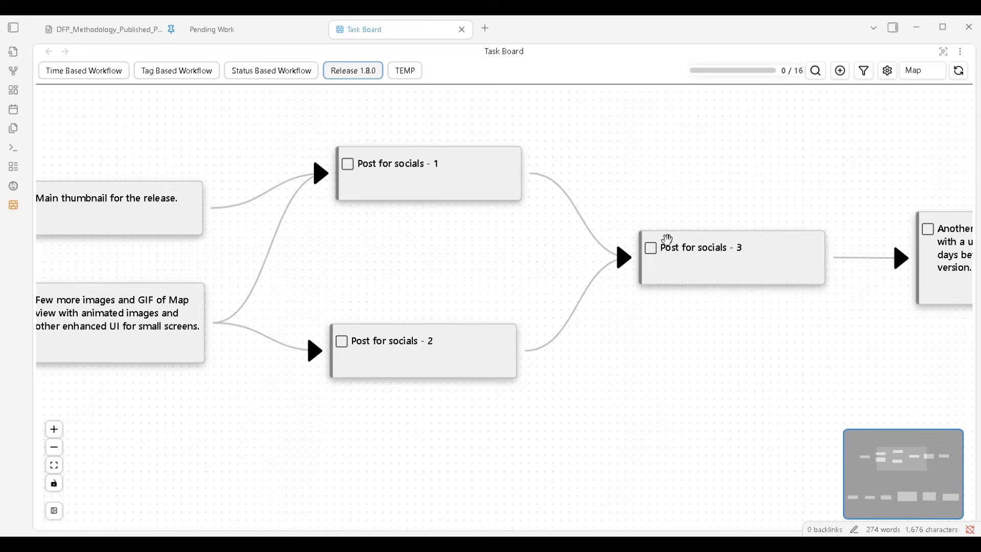
mouse_move(693, 263)
drag(731, 339, 477, 378)
drag(626, 376, 485, 375)
mouse_move(597, 305)
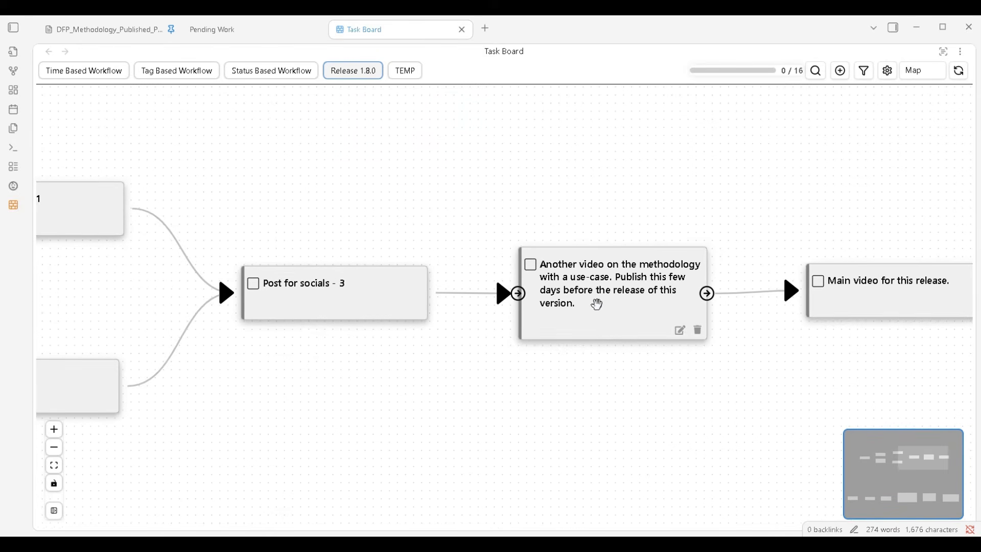
drag(669, 407, 589, 409)
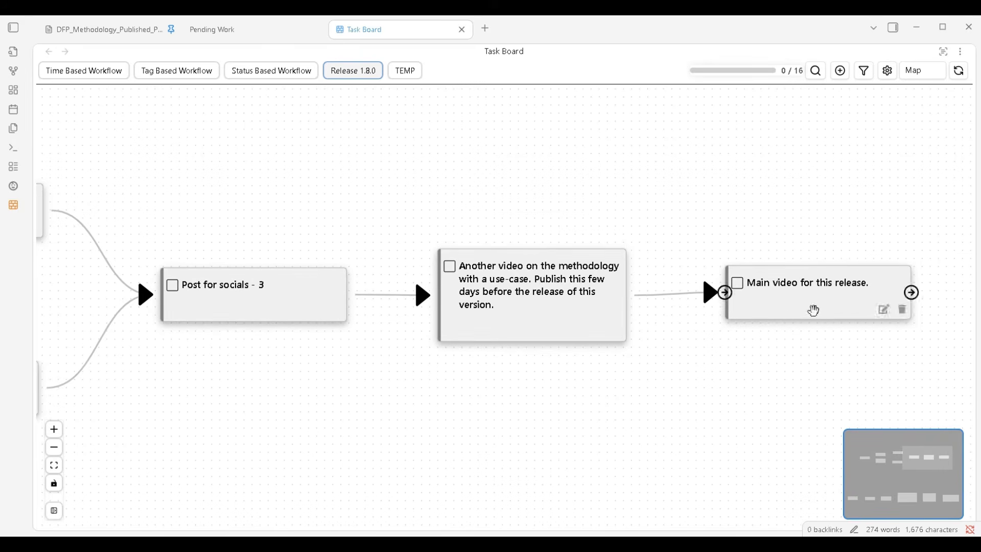
drag(483, 219, 856, 389)
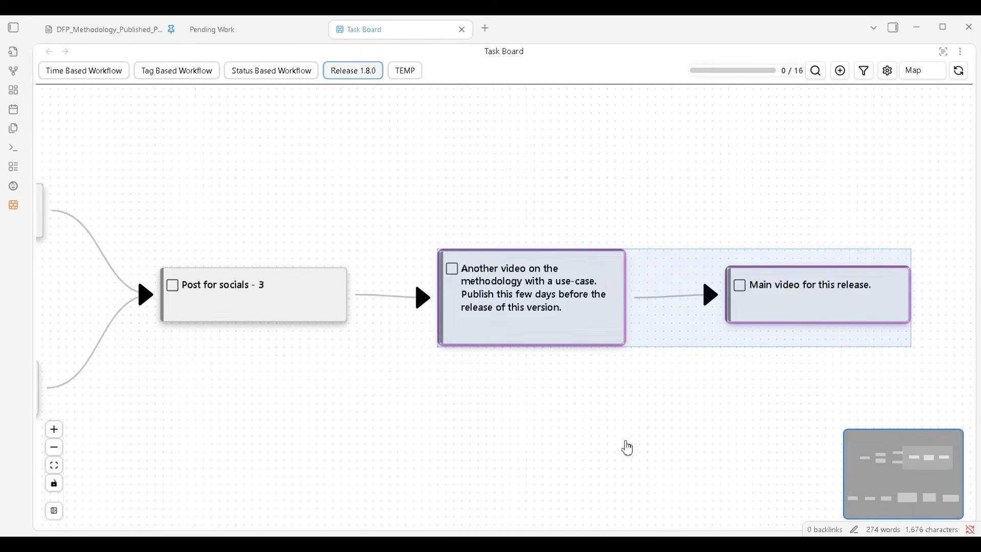
drag(622, 446, 623, 401)
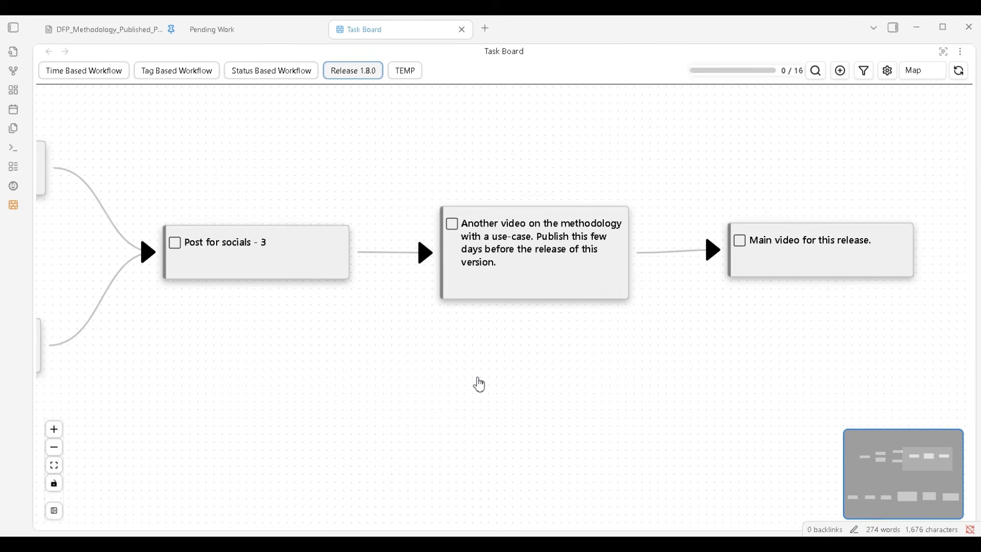
Survey the whole pending-task flow between Release notes and the main video for this release
drag(479, 383, 557, 380)
scroll(555, 379, down, 1)
drag(490, 397, 520, 386)
scroll(628, 363, up, 2)
drag(626, 365, 576, 400)
scroll(467, 378, down, 5)
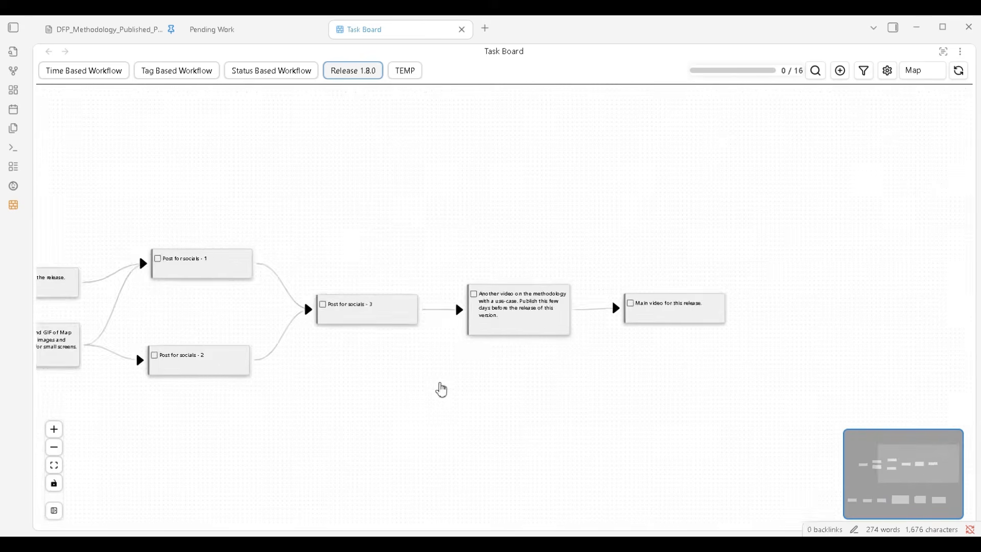
mouse_move(433, 397)
mouse_down()
mouse_move(665, 371)
mouse_move(476, 351)
mouse_move(436, 364)
mouse_move(436, 396)
mouse_up()
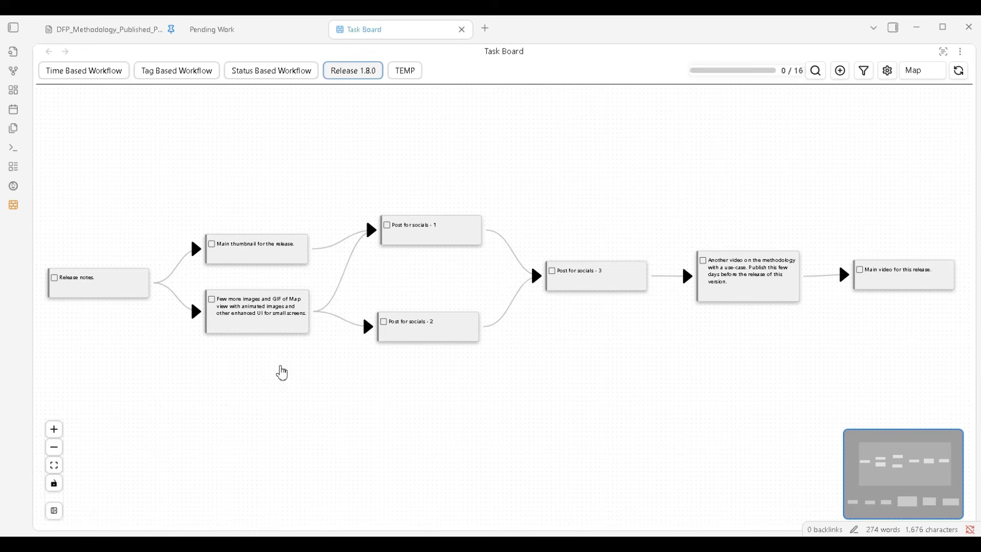
scroll(283, 373, up, 1)
drag(280, 372, 338, 390)
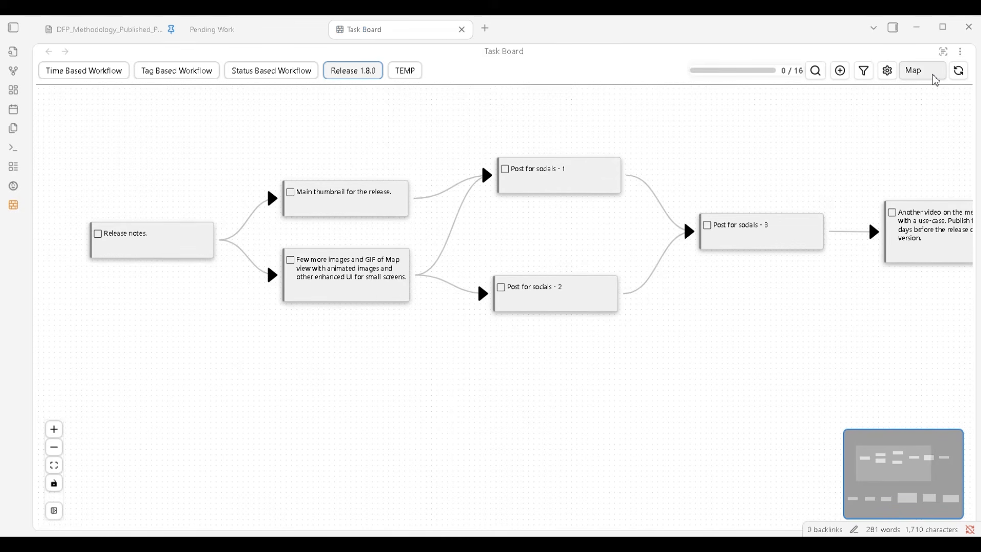
Switch the Release 1.8.0 board to Kanban view to inspect its columns, and return it to Map view
click(936, 81)
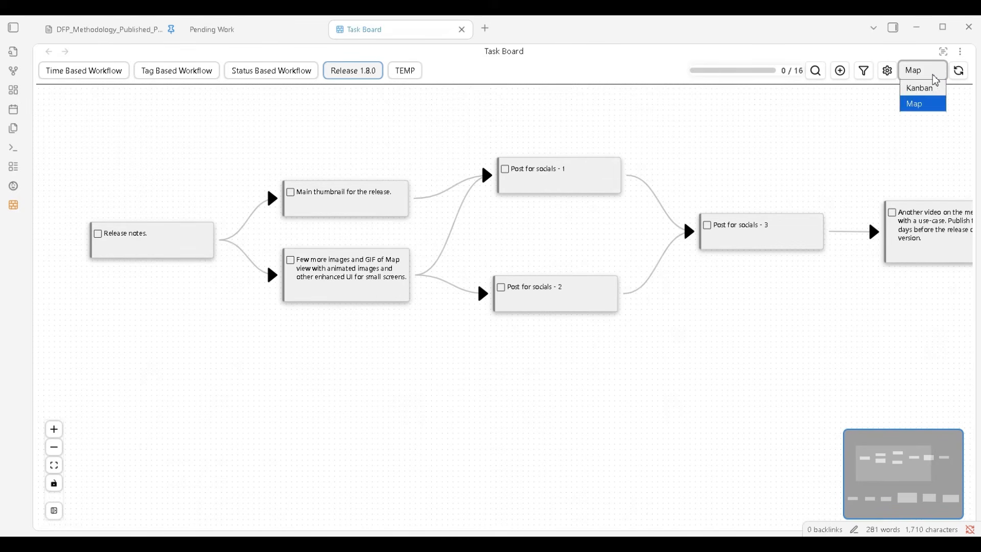
click(921, 104)
click(928, 71)
click(920, 85)
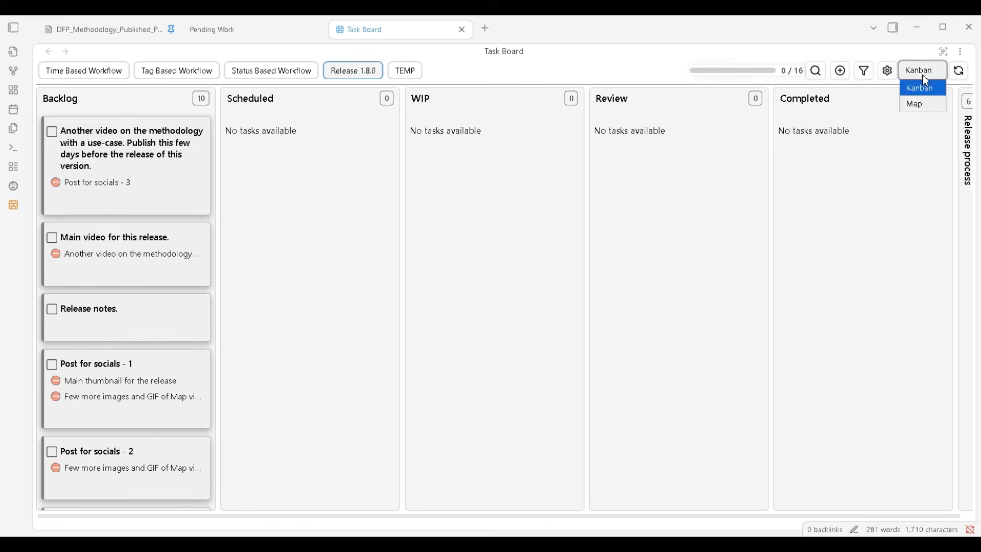
click(918, 103)
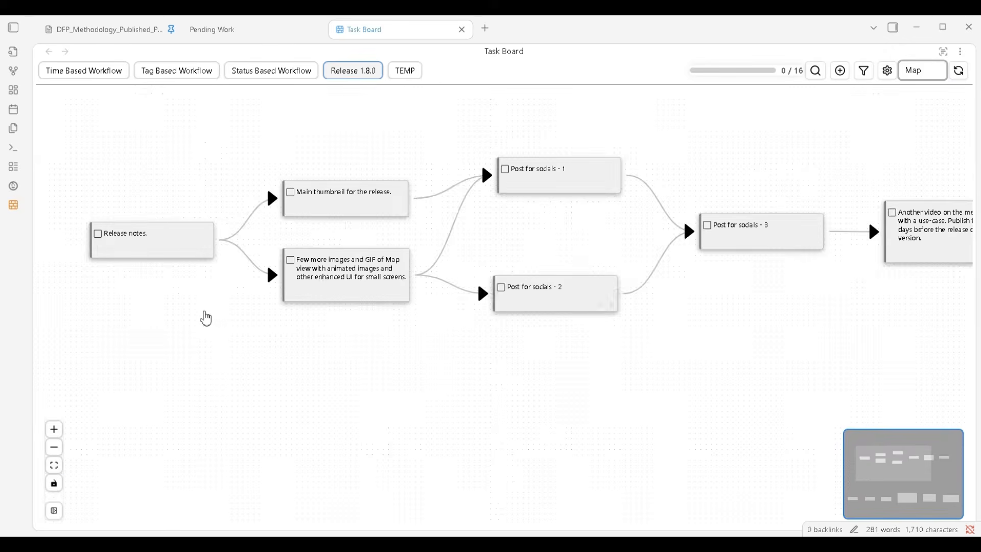
Look over the connected task map again from Release notes across to the methodology video
scroll(206, 312, up, 4)
drag(206, 320, 216, 365)
scroll(216, 365, down, 2)
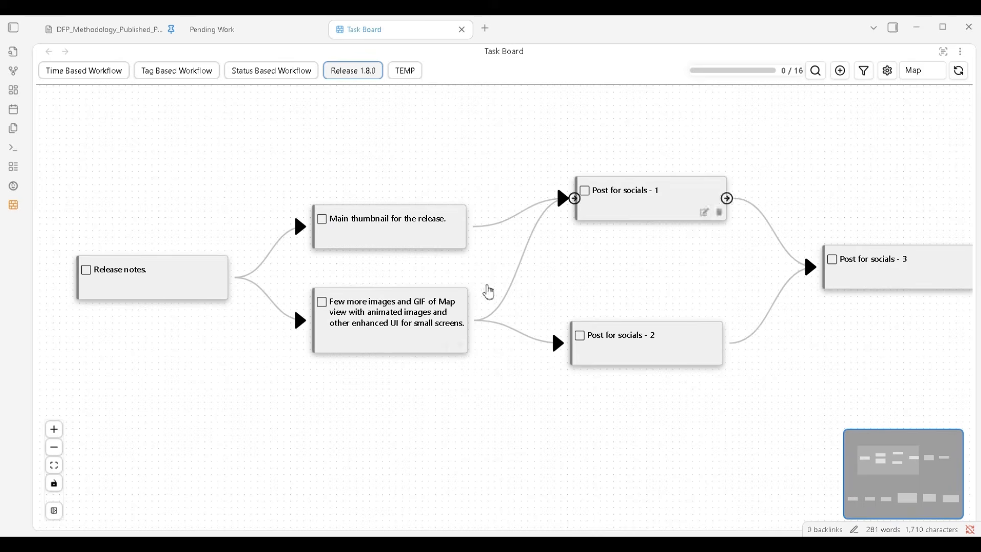
scroll(485, 420, down, 1)
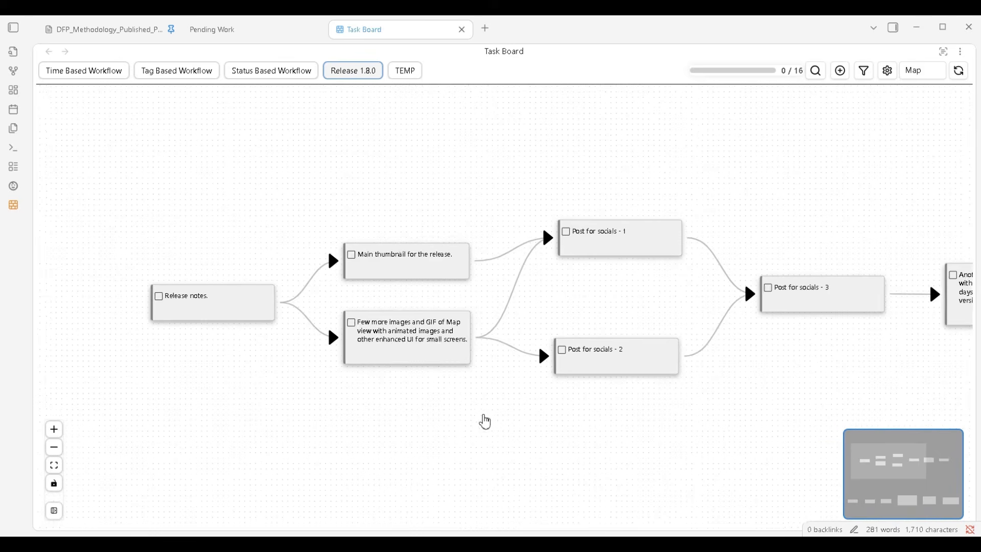
drag(484, 420, 348, 382)
drag(496, 396, 405, 399)
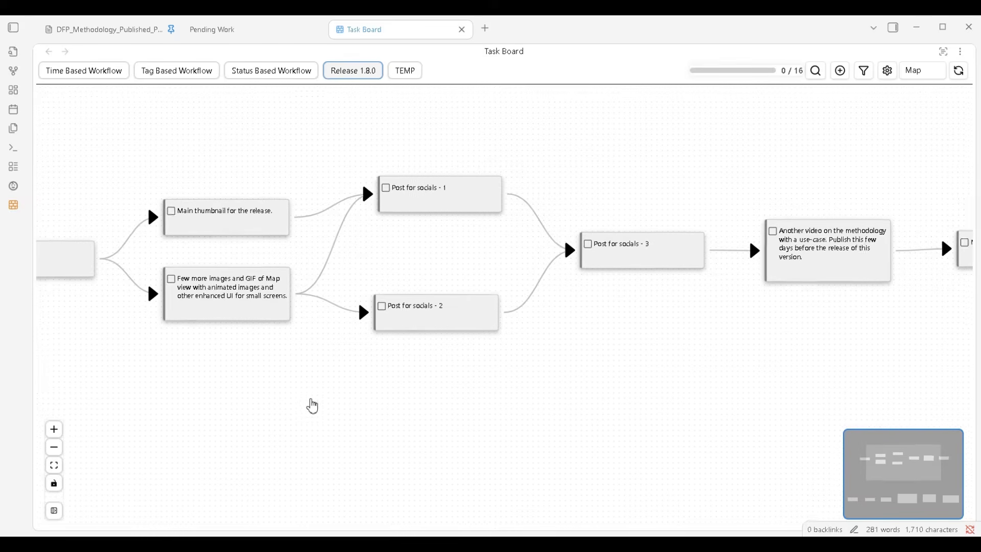
Switch the Release 1.8.0 board from the task map to Kanban view
drag(311, 405, 369, 413)
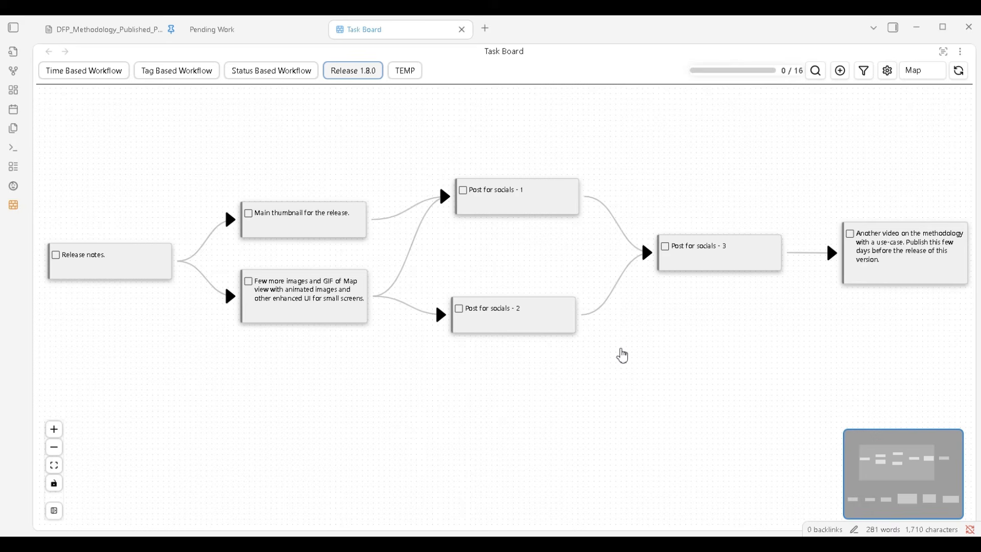
click(924, 74)
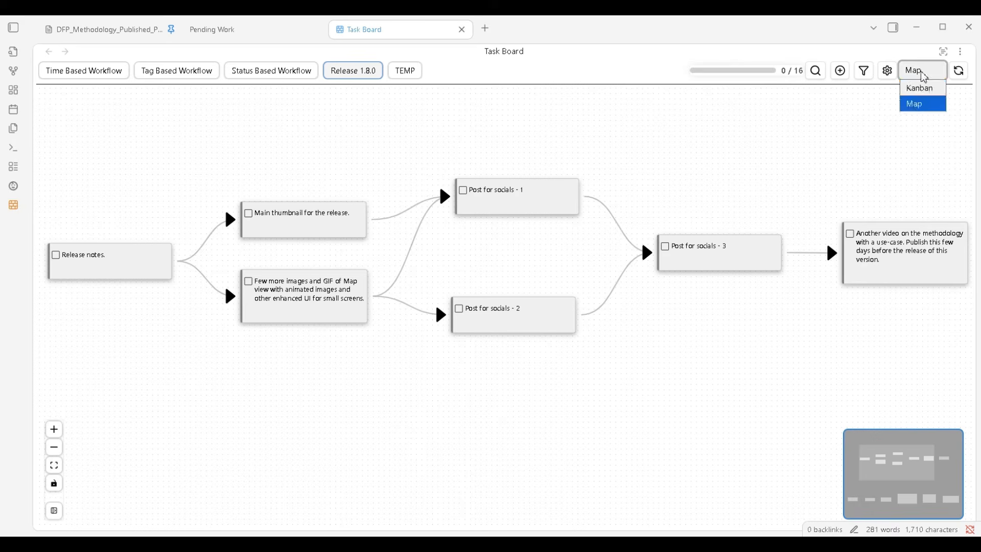
click(922, 89)
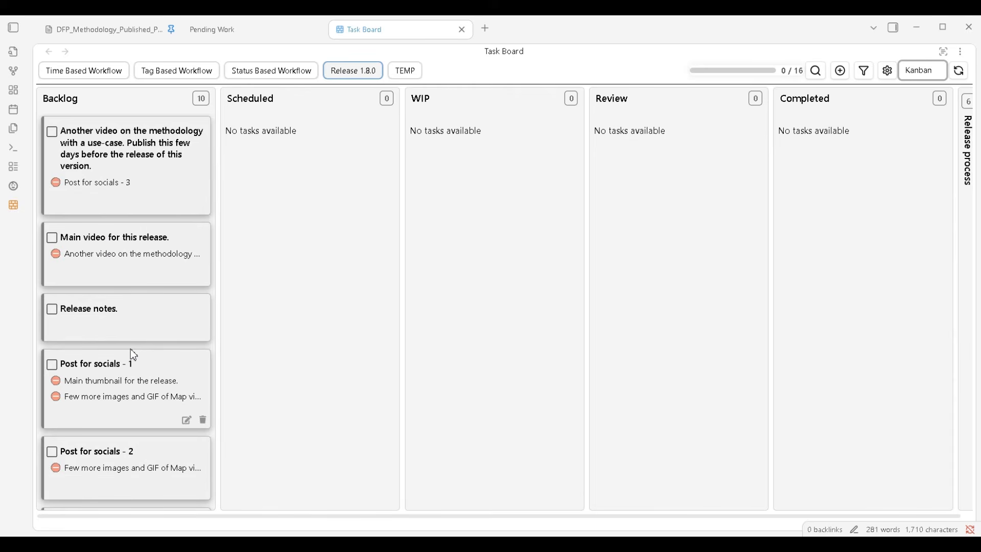
Look through the Backlog column and inspect the main thumbnail task that Post for socials - 1 depends on
scroll(132, 353, down, 5)
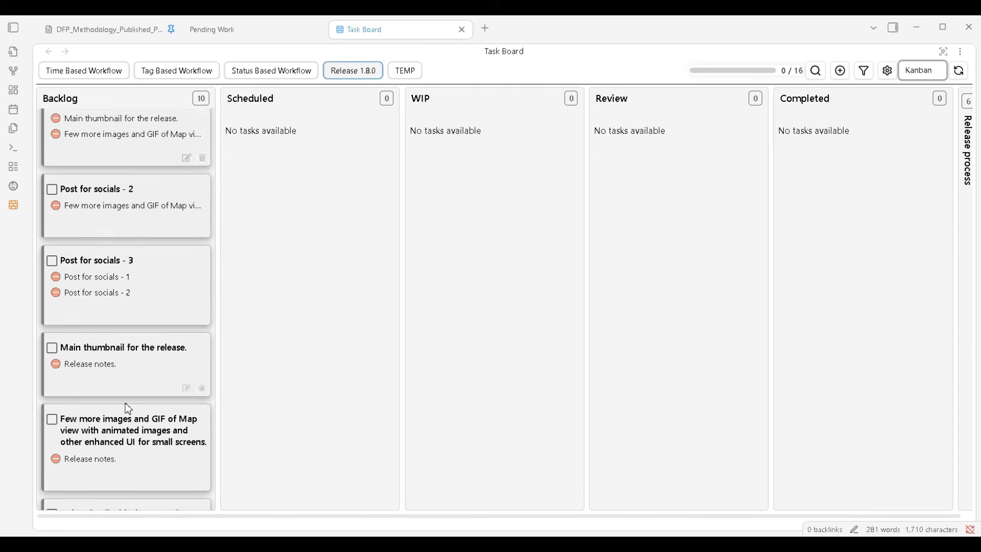
scroll(128, 408, up, 2)
scroll(129, 408, up, 2)
scroll(128, 408, up, 2)
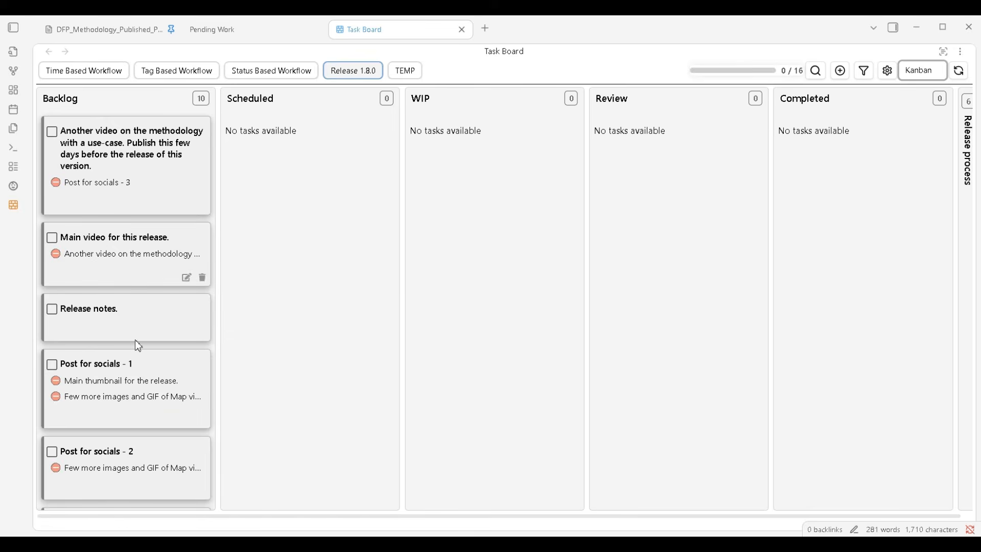
click(135, 381)
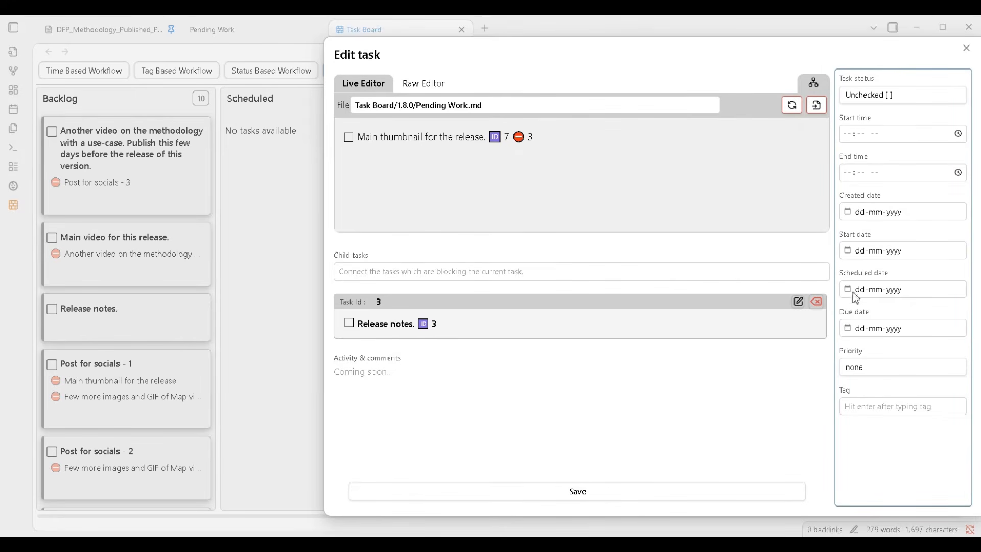
click(286, 384)
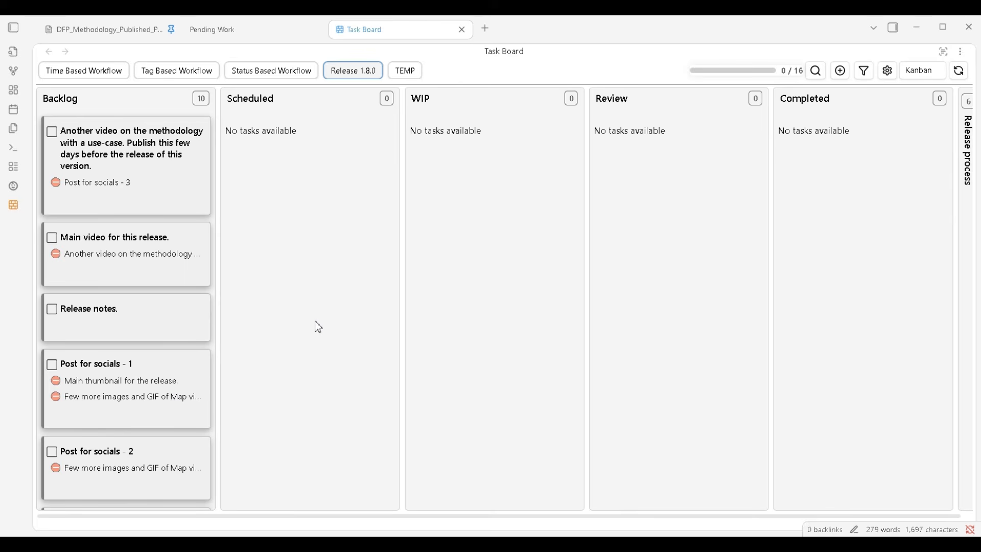
Add the wip tag to the Release notes task in the Backlog column and save it
mouse_move(186, 337)
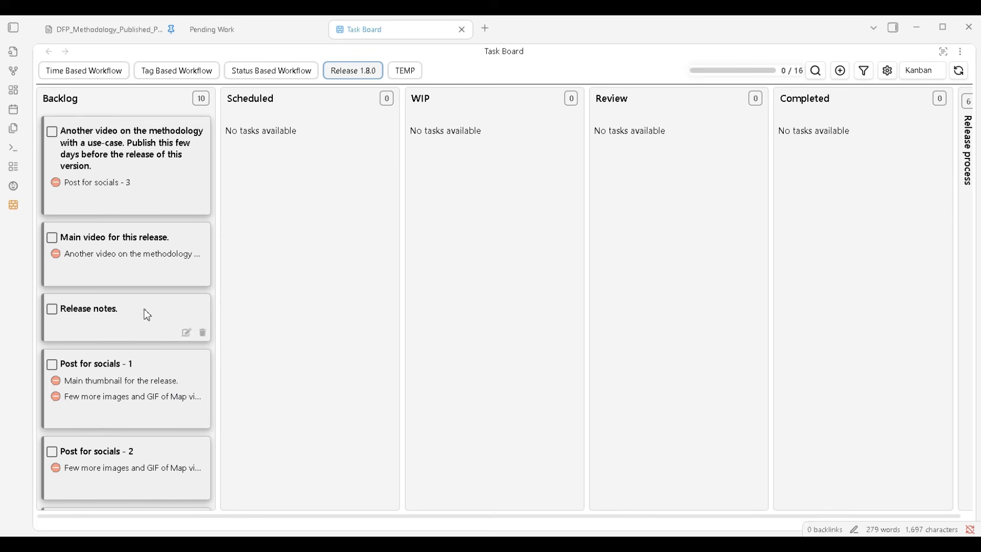
click(187, 335)
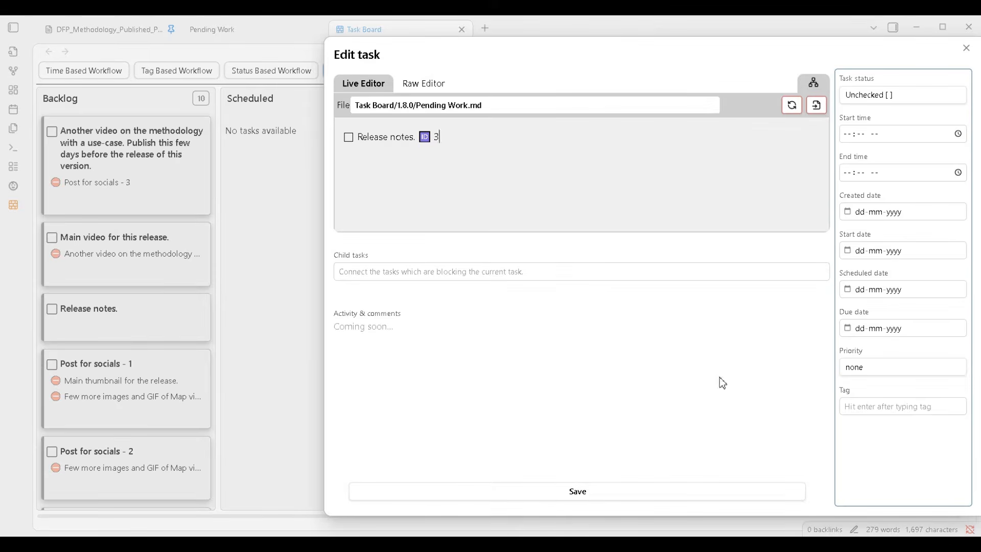
click(876, 409)
text(wip)
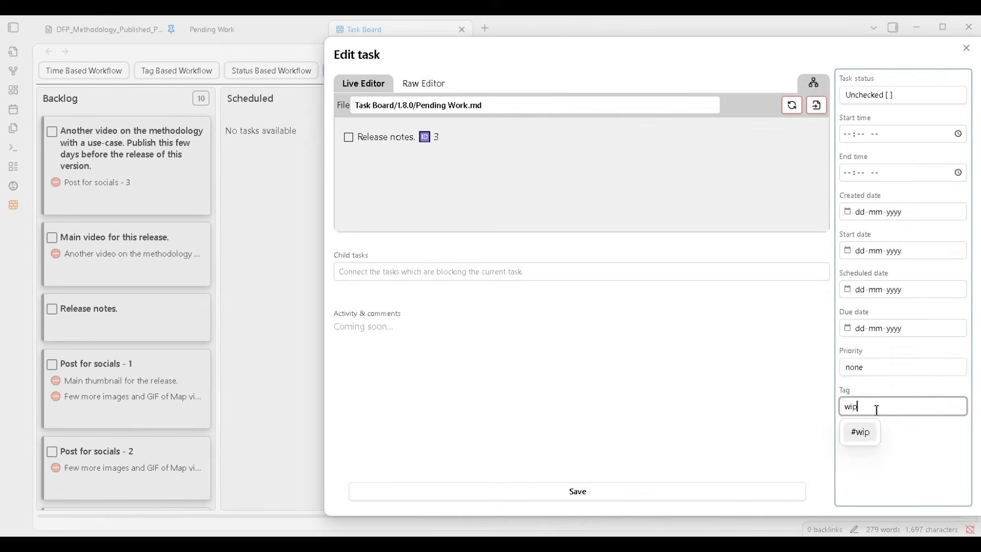
key(Return)
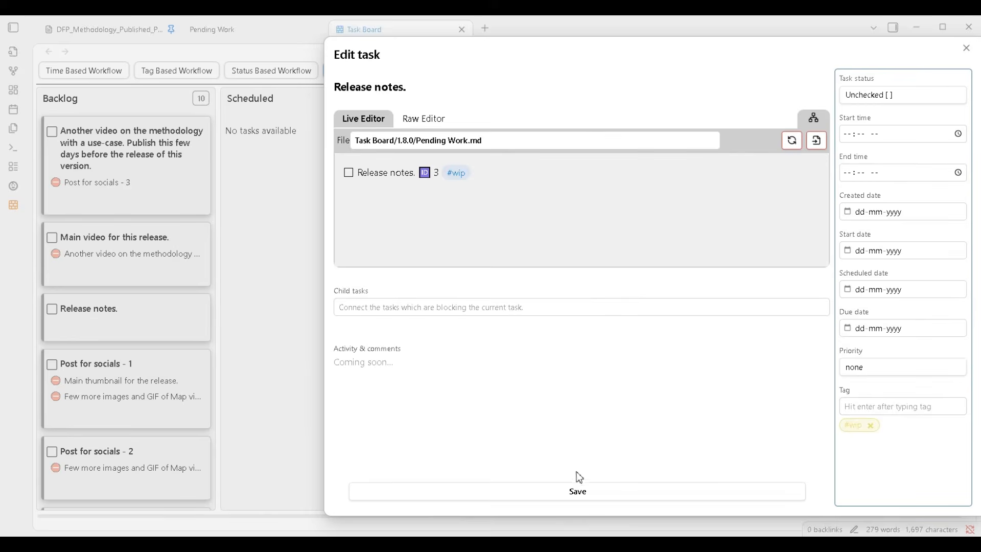
click(577, 493)
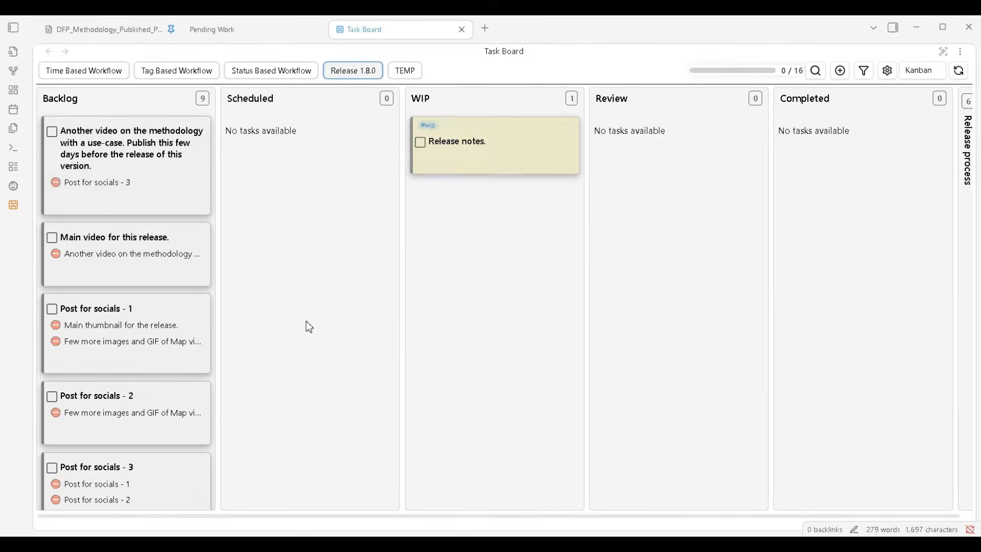
View the tagged Release notes task in Map view, and return the board to Kanban view
mouse_move(448, 155)
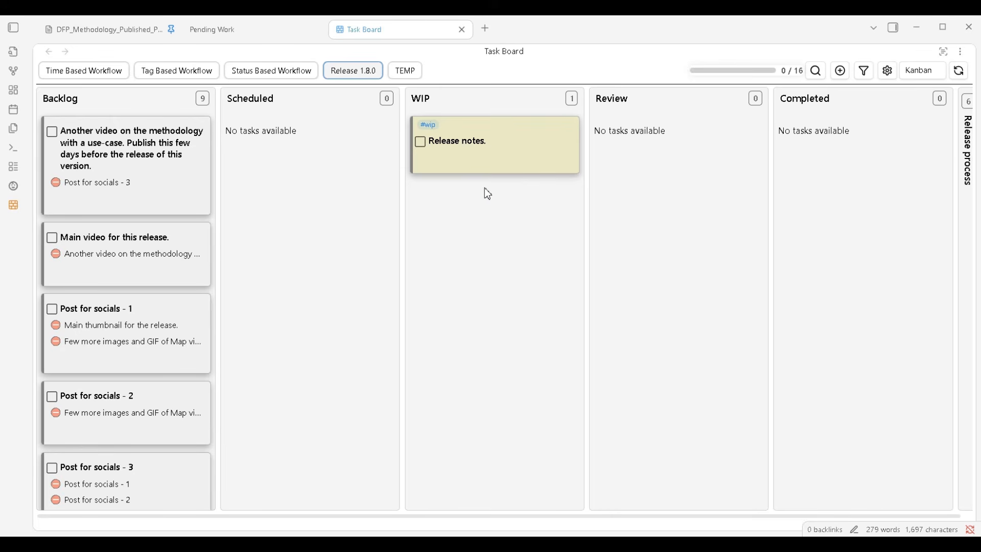
mouse_move(484, 157)
click(914, 71)
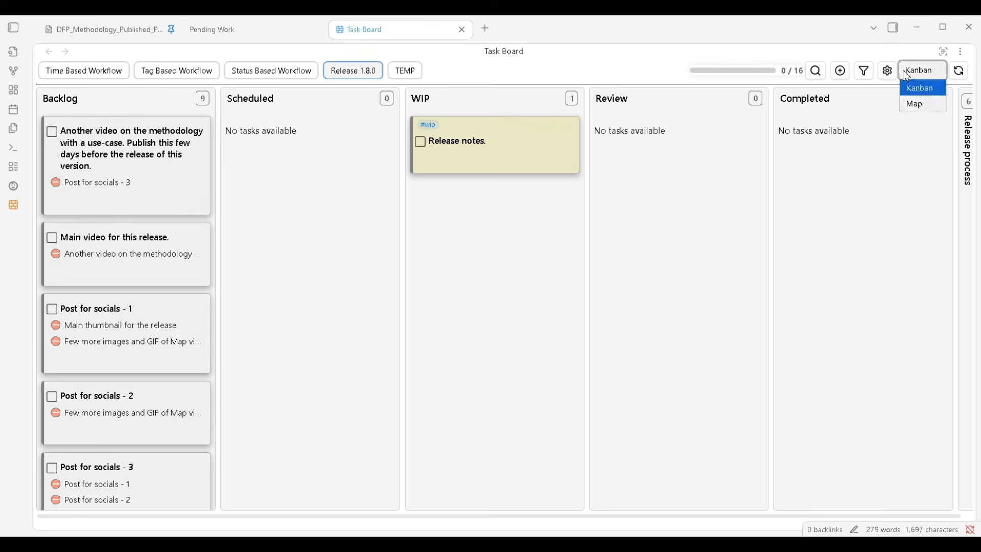
click(913, 106)
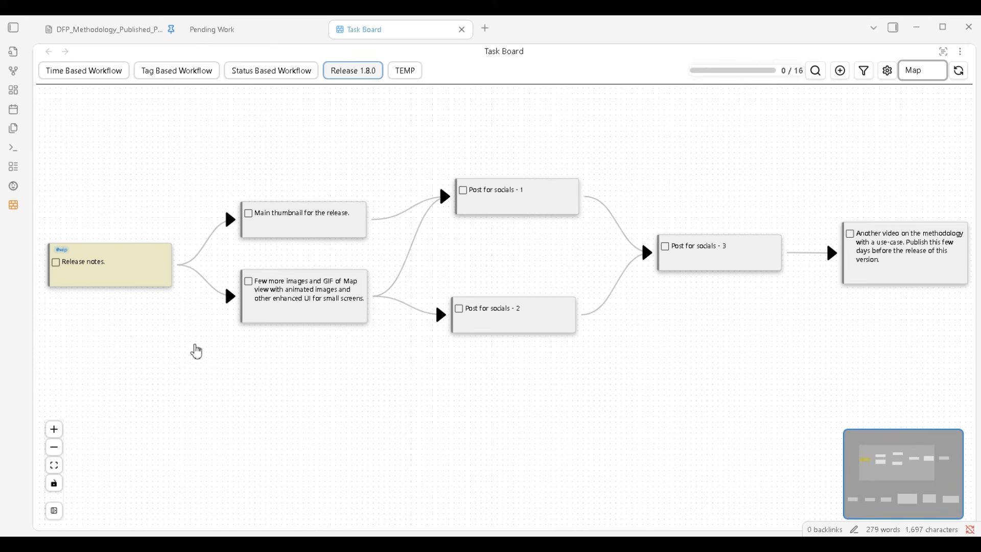
click(922, 70)
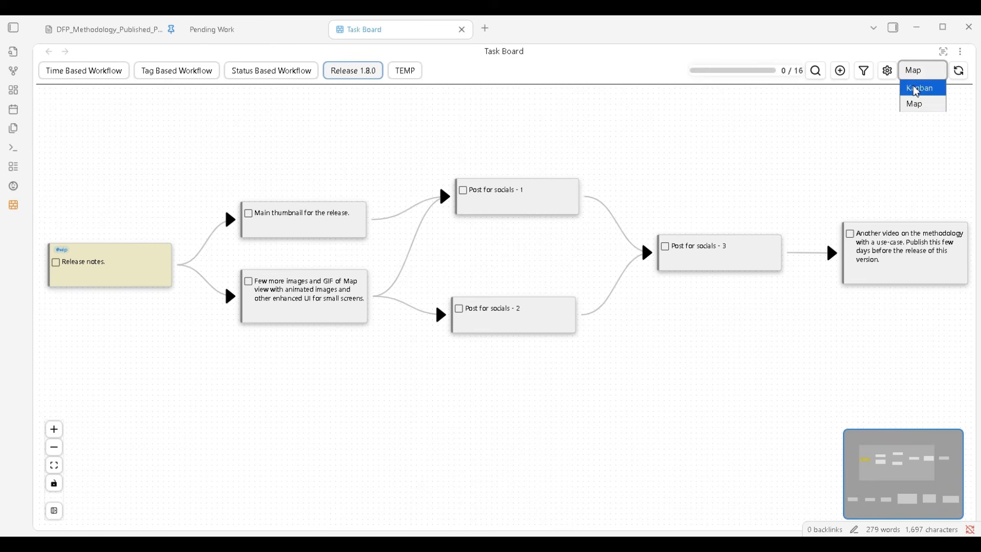
click(919, 90)
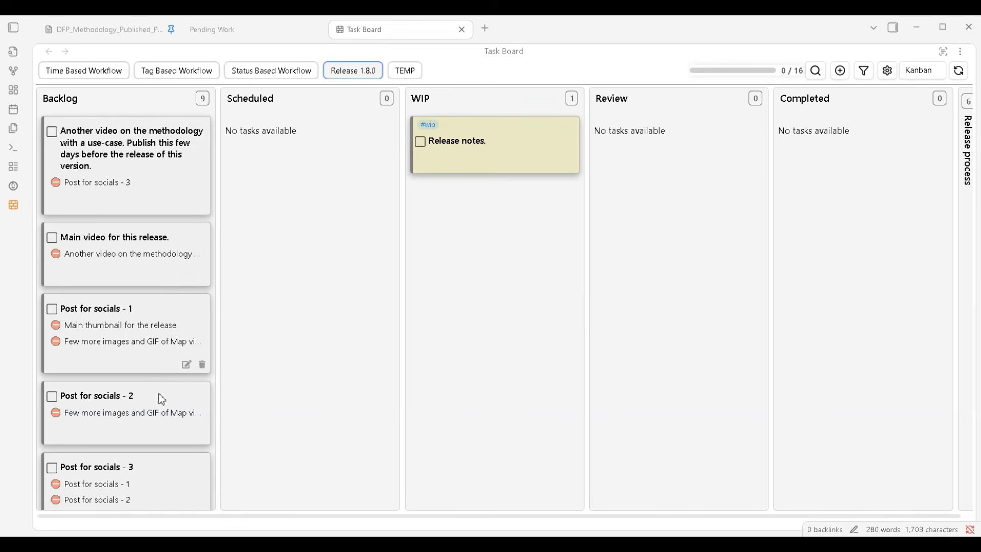
Set the due date of Post for socials - 1 to 12-11-2025 and save the task
click(187, 365)
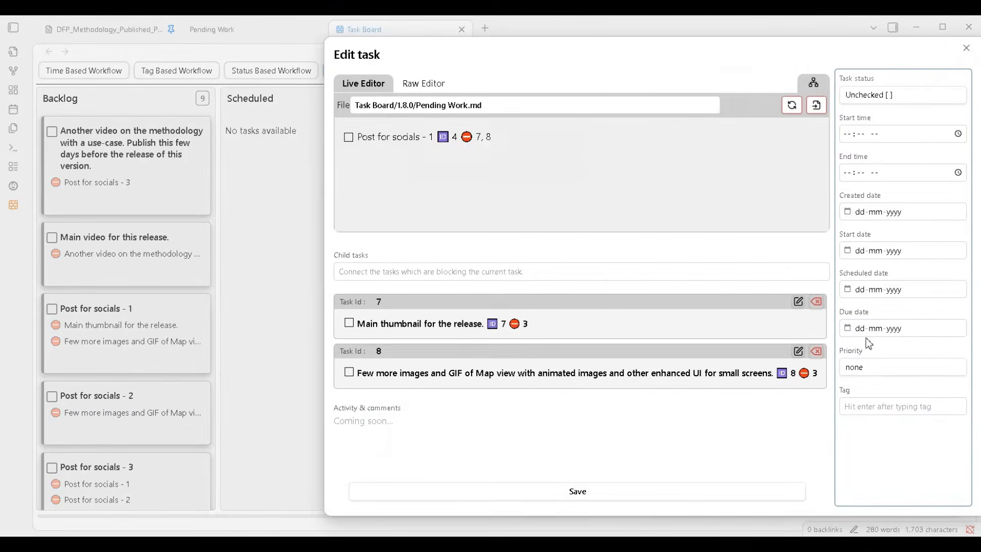
click(848, 329)
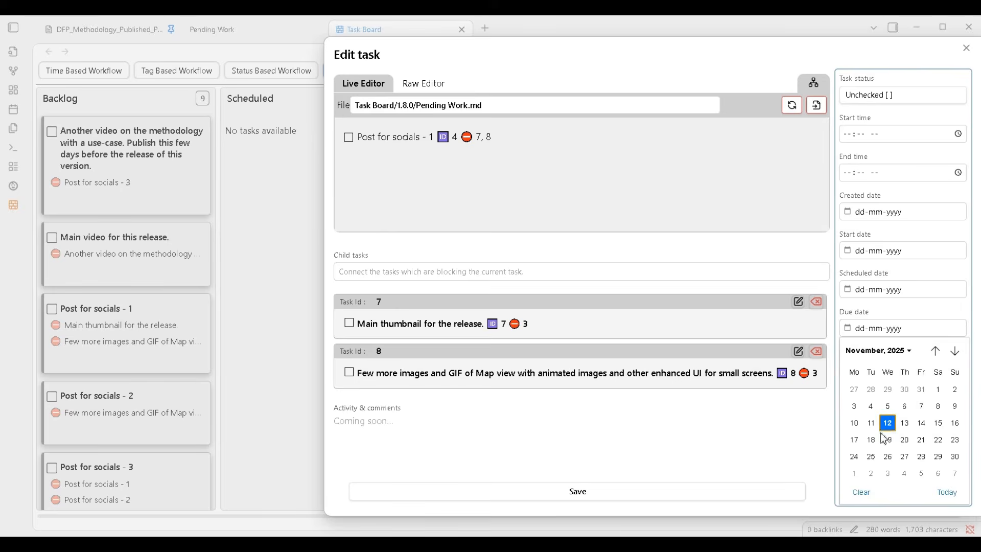
click(947, 492)
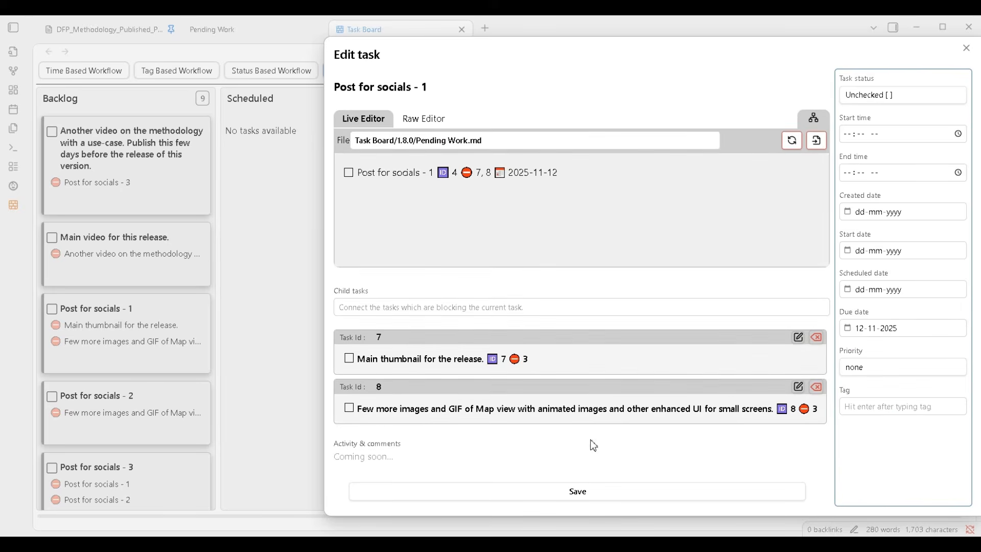
click(592, 498)
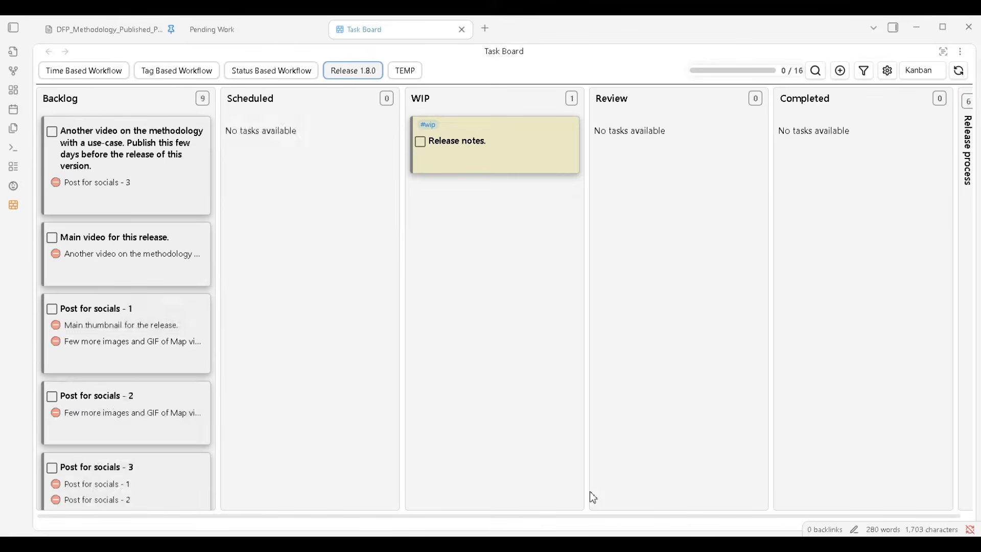
Set the due date of Post for socials - 2 to 13-11-2025 and save the task
mouse_move(169, 325)
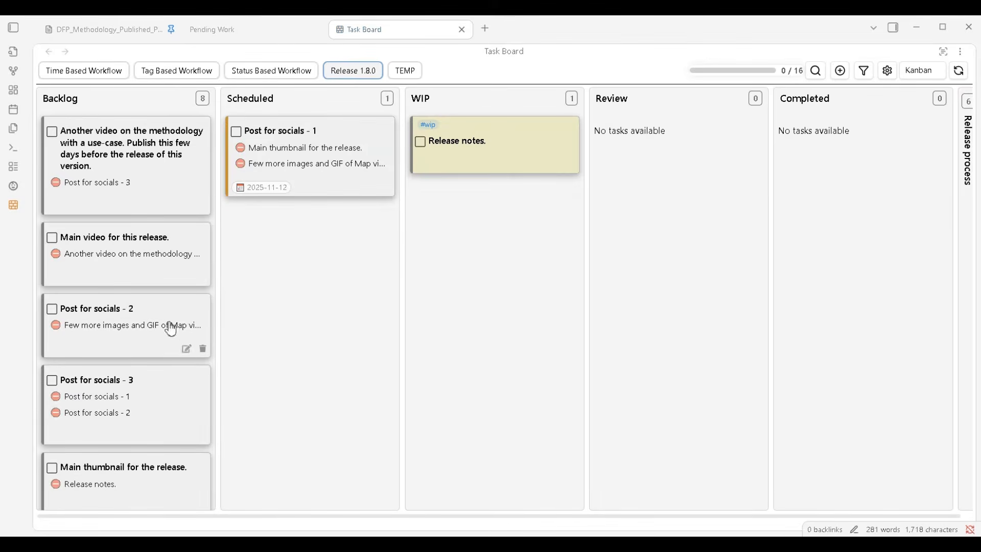
click(185, 349)
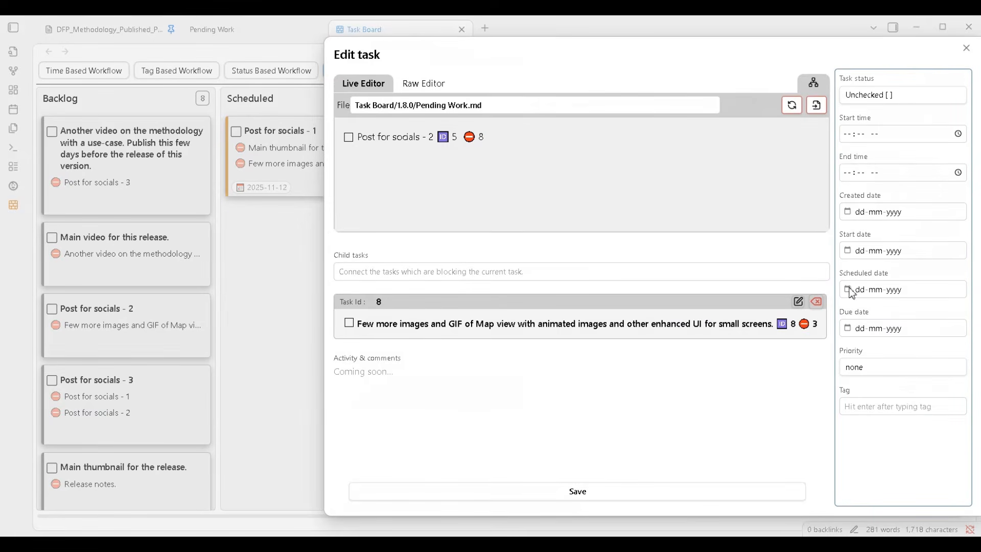
click(851, 330)
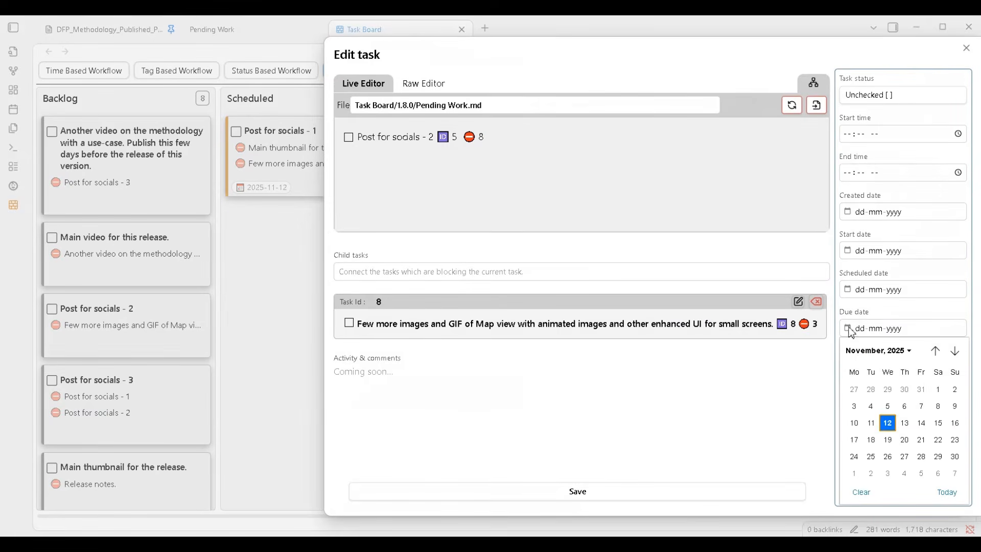
click(905, 423)
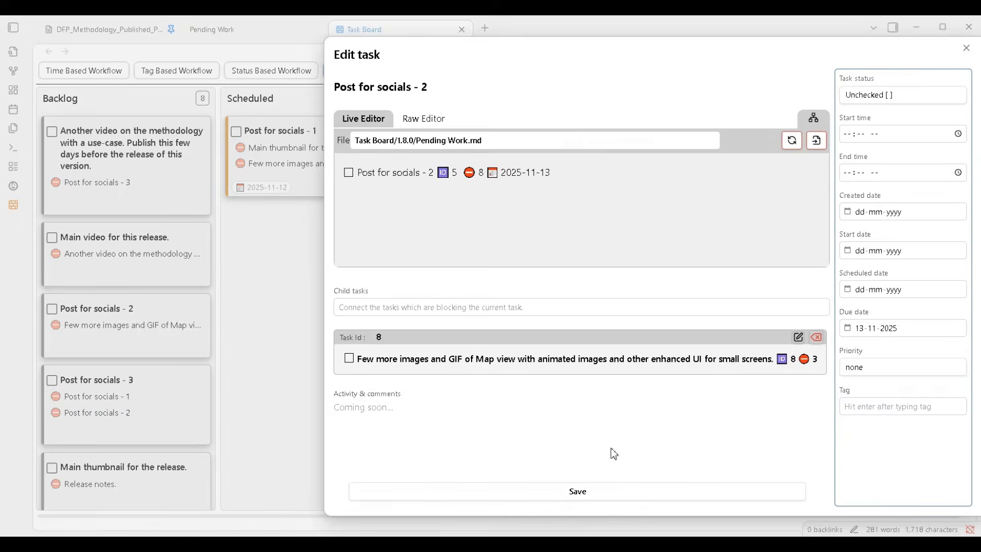
click(579, 493)
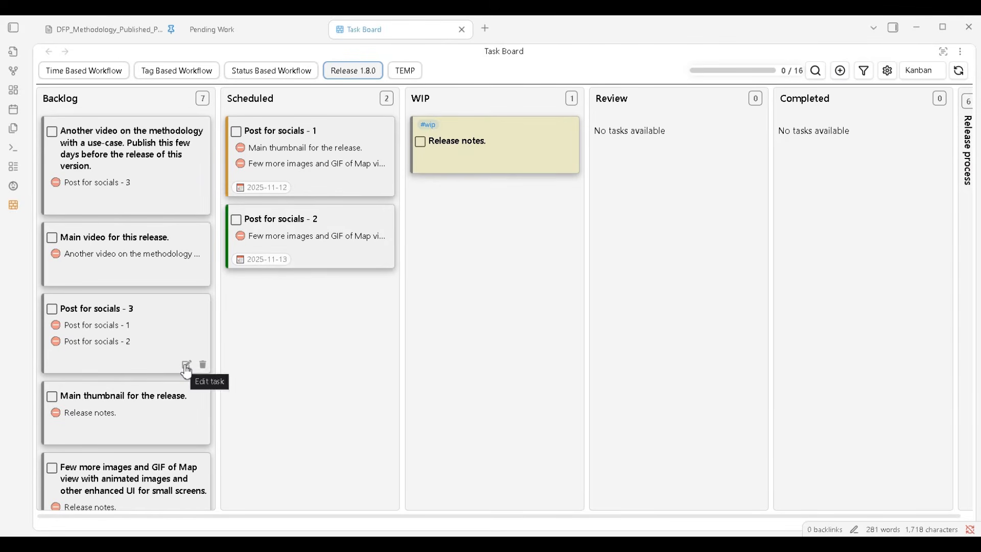
Set the due date of Post for socials - 3 to 13-11-2025 and save the task
click(186, 366)
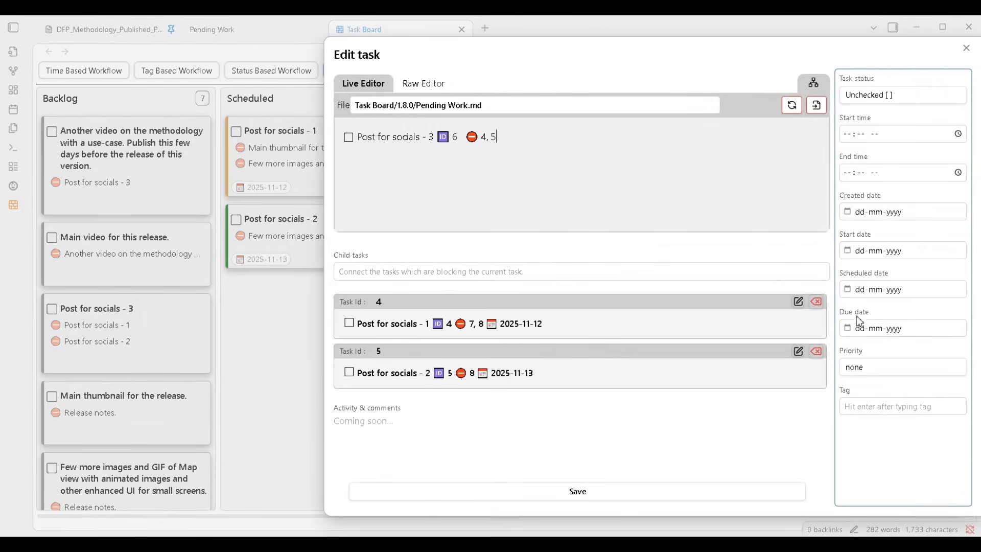
click(850, 333)
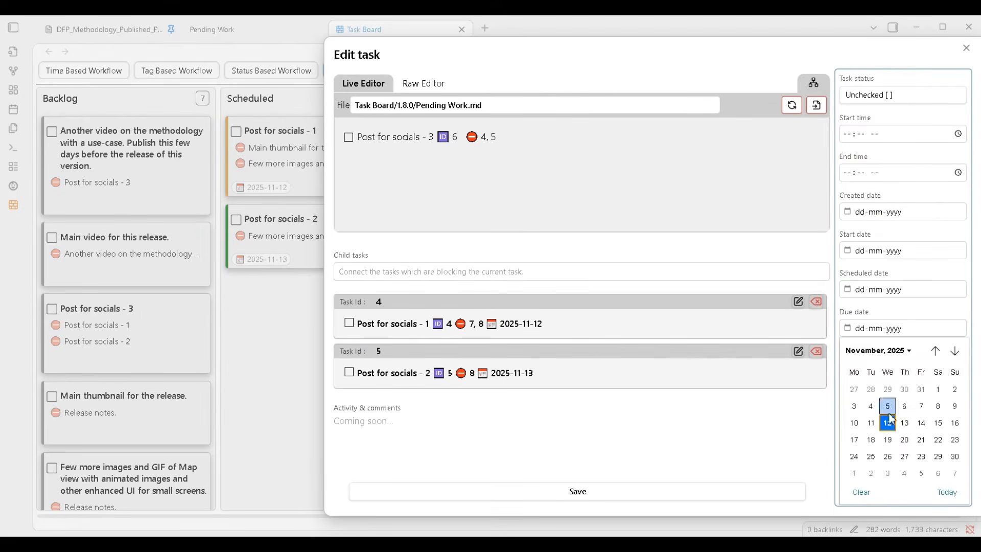
click(904, 425)
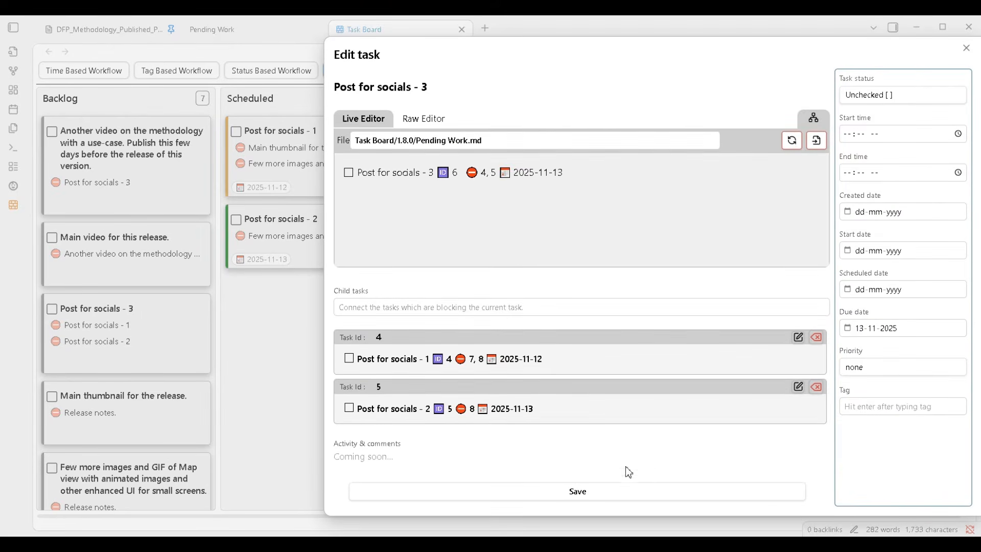
click(593, 493)
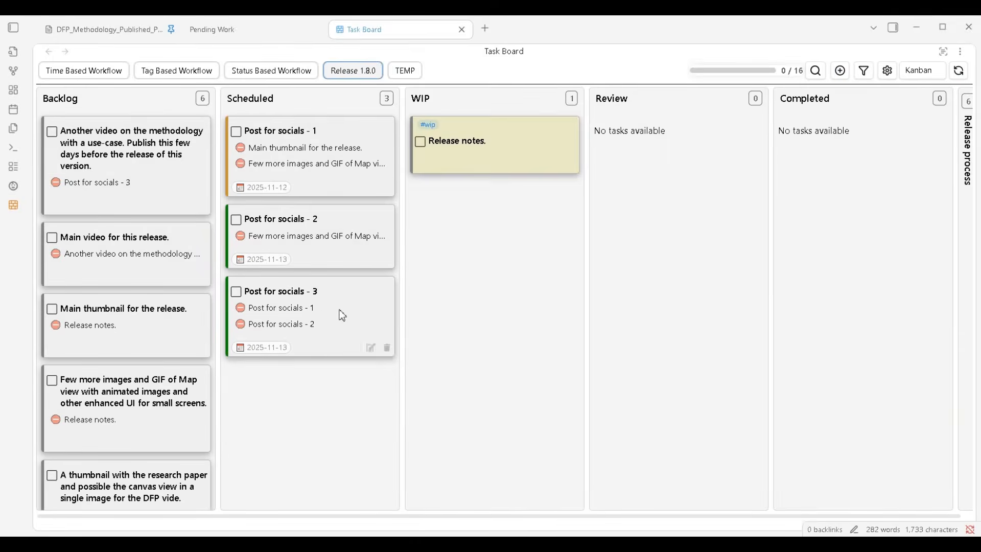
Set the due date of the Main thumbnail for the release task to 11-11-2025 and save it
click(187, 348)
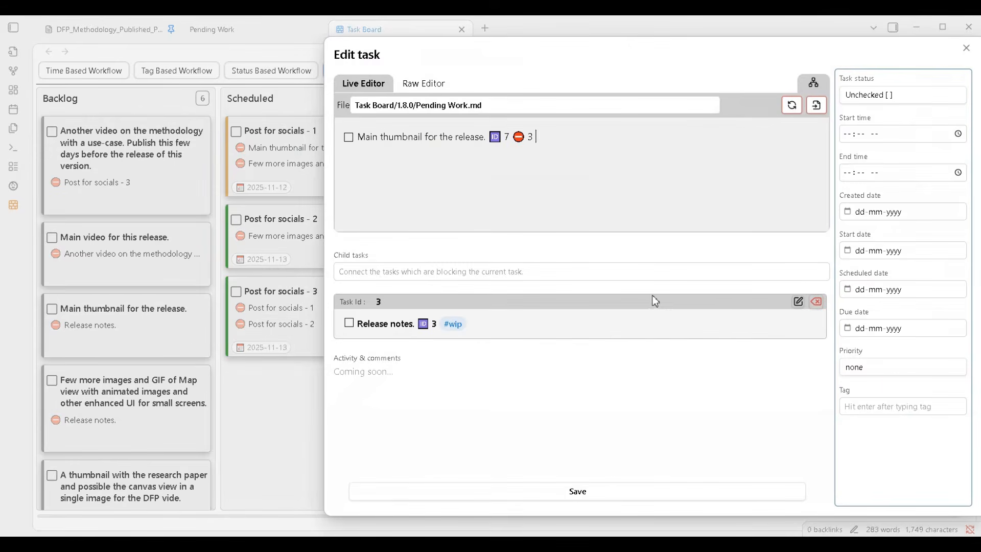
click(847, 330)
click(871, 422)
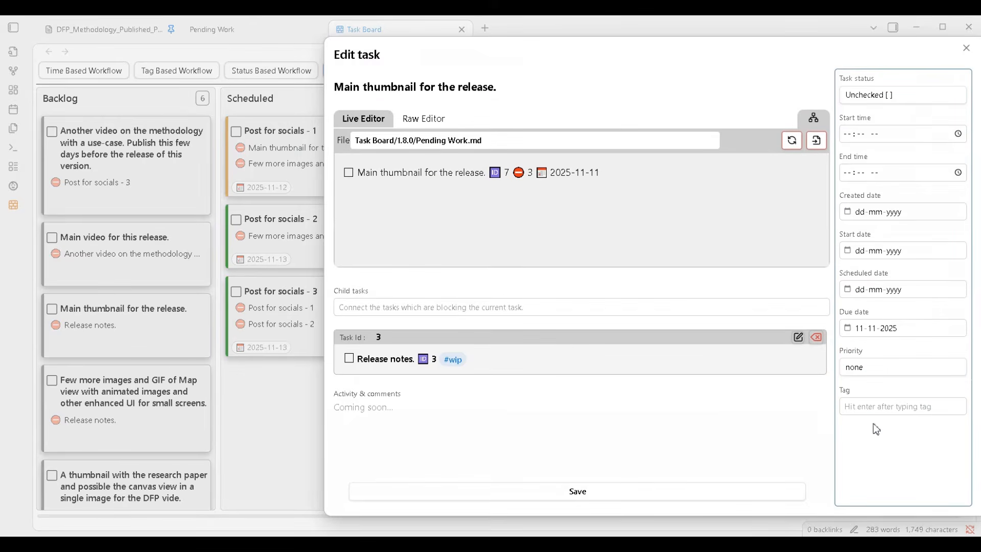
click(574, 493)
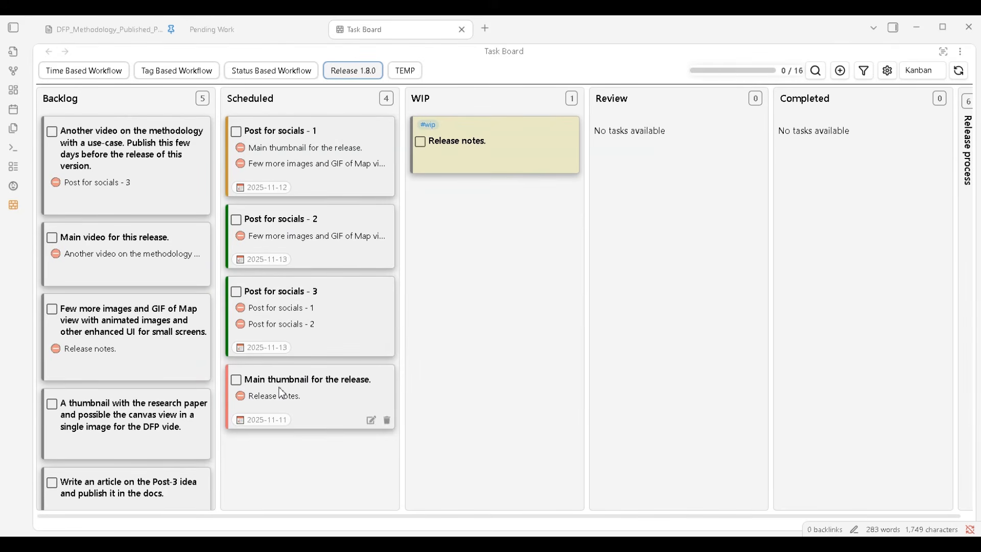
Switch the board back to Map view to examine the scheduled tasks within the dependency flow
click(928, 75)
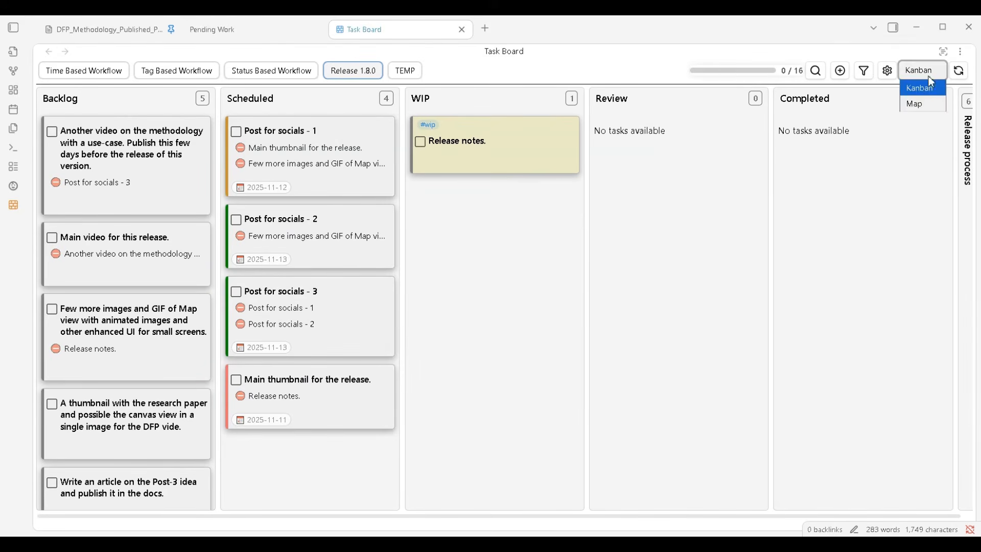
click(923, 104)
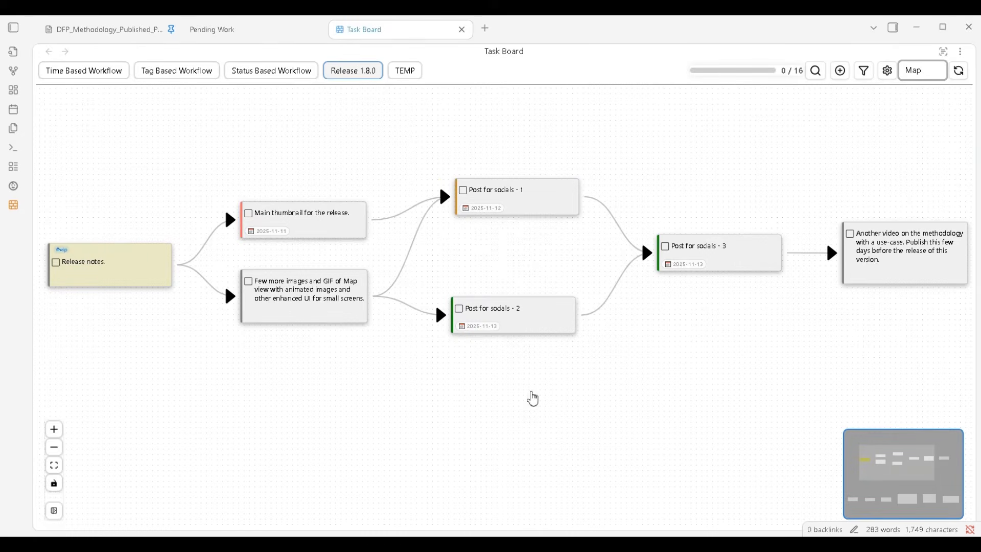
mouse_move(529, 399)
mouse_down()
mouse_move(440, 396)
mouse_move(523, 400)
mouse_up()
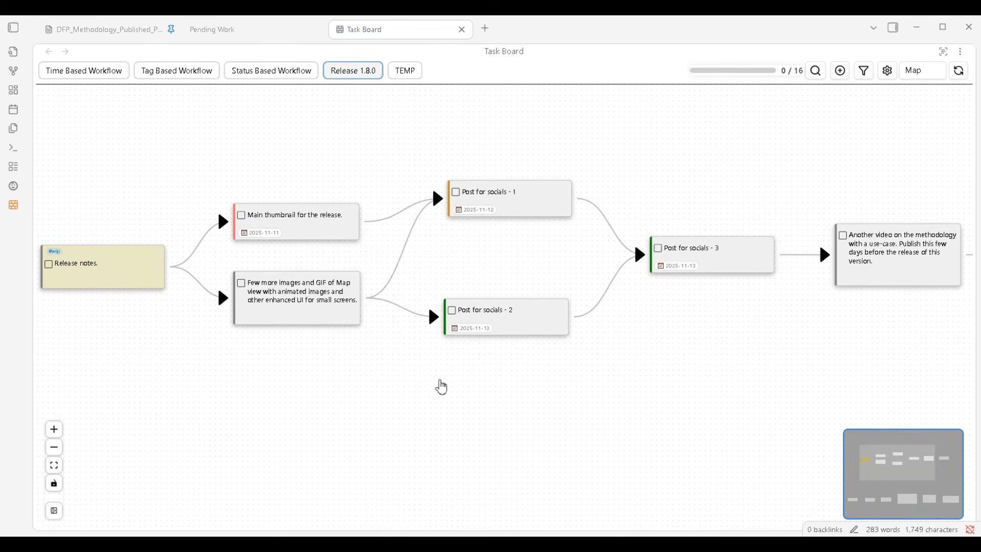
Examine the due dates of the Main thumbnail and Post for socials - 1 tasks in the dependency flow
drag(343, 350, 381, 357)
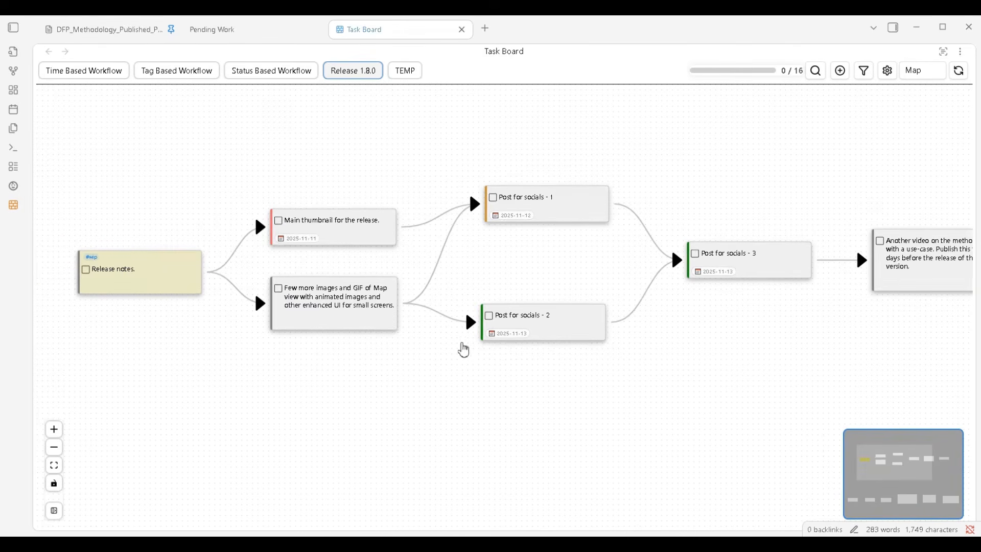
drag(463, 350, 426, 344)
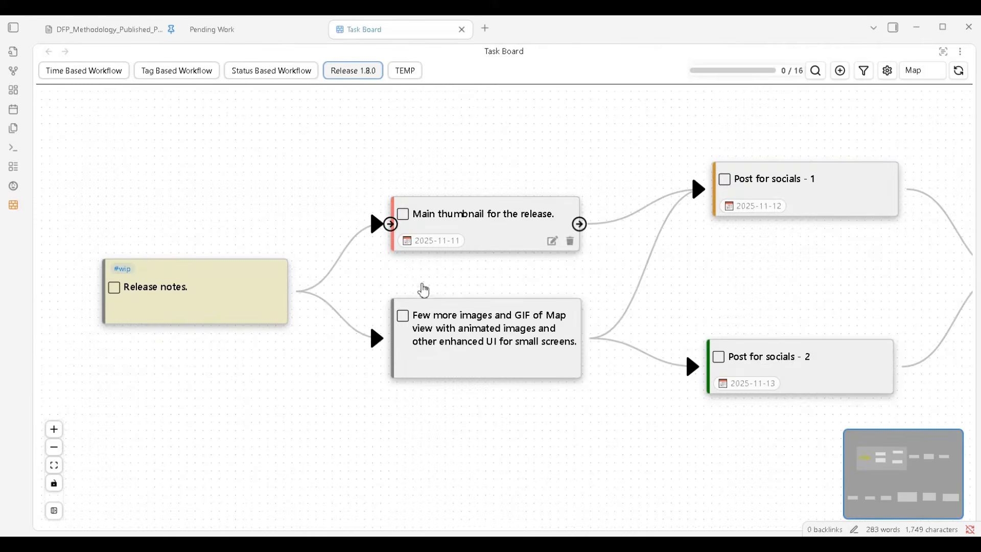
drag(445, 300, 405, 313)
scroll(409, 286, up, 3)
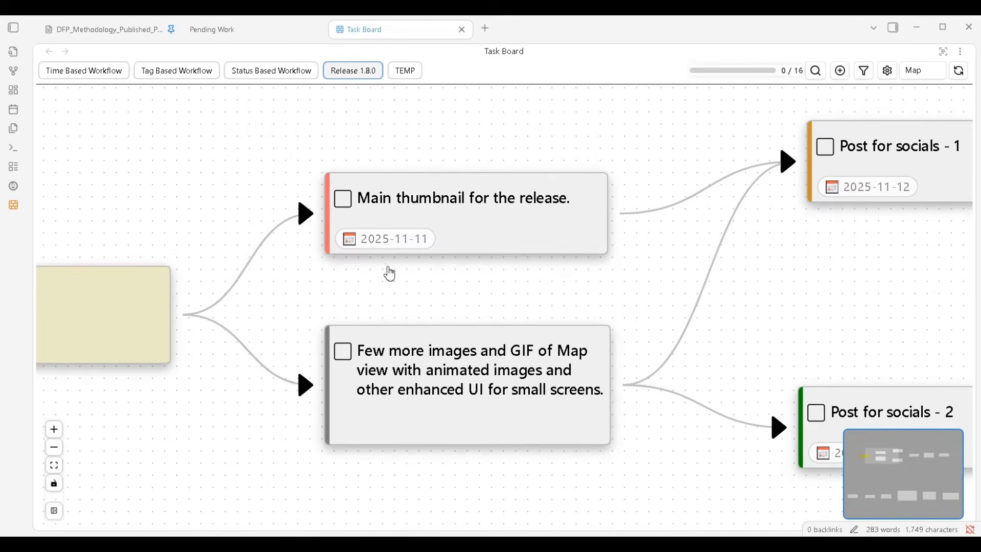
mouse_move(363, 247)
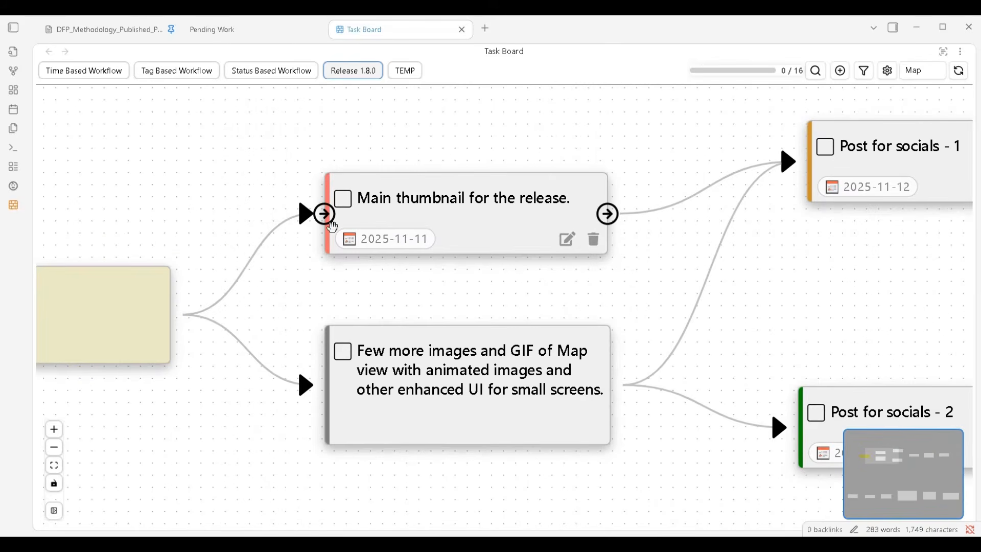
scroll(455, 333, down, 4)
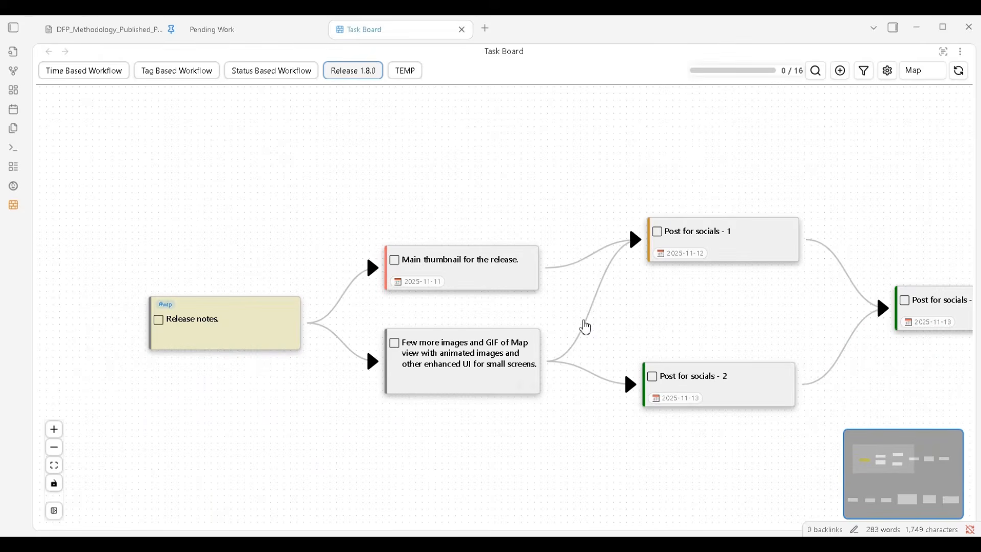
drag(555, 327, 449, 324)
mouse_move(515, 236)
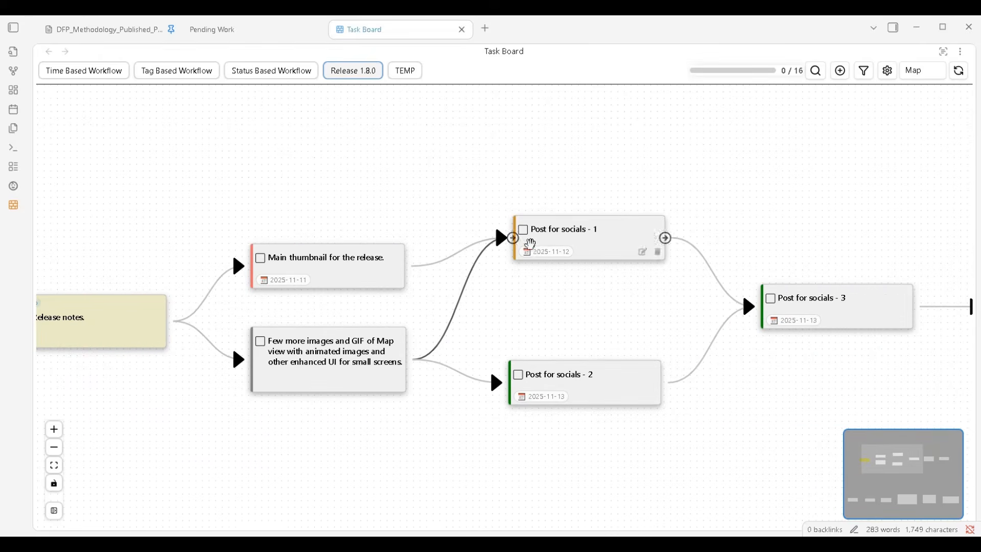
scroll(522, 244, up, 3)
scroll(521, 244, up, 3)
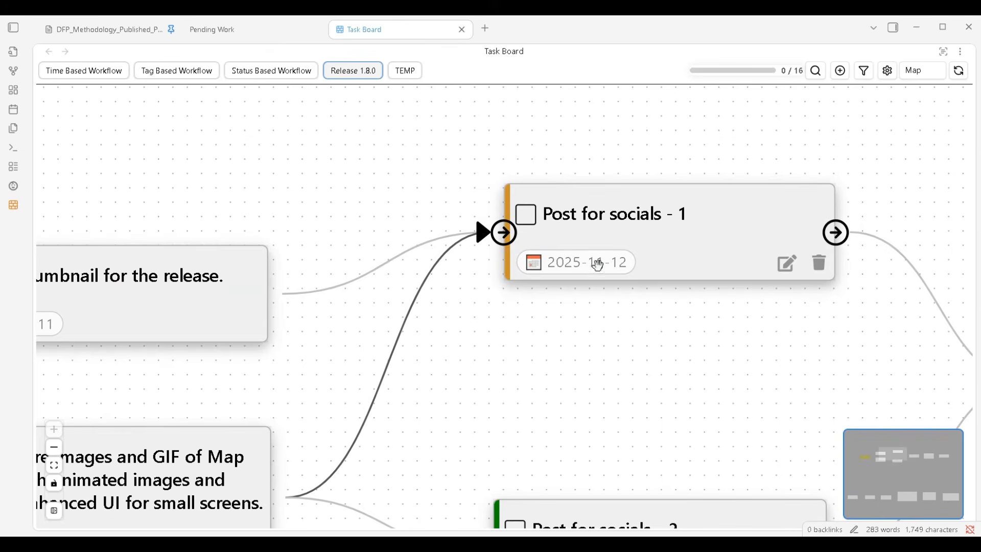
scroll(545, 364, down, 5)
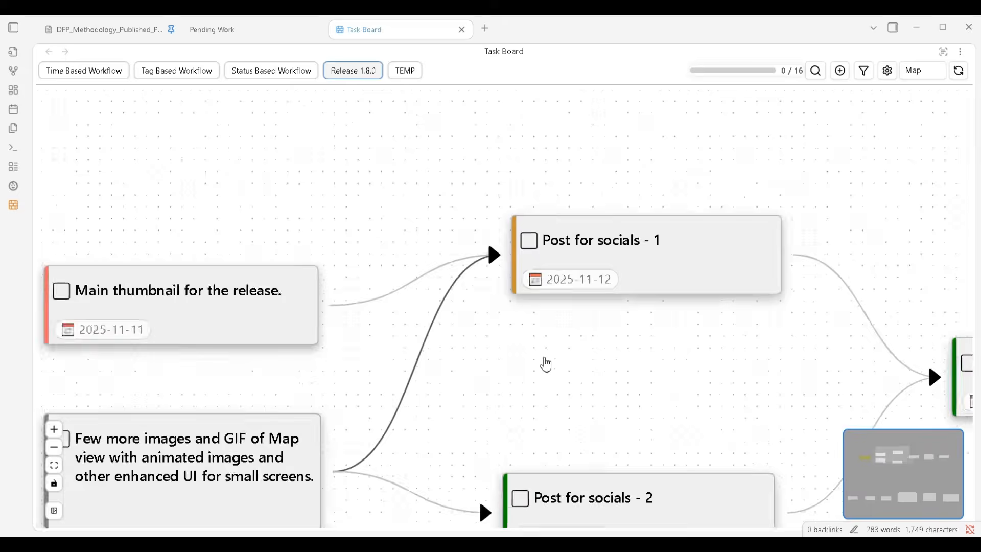
Examine the due dates of Post for socials - 3 and Post for socials - 2 against their linked tasks
drag(521, 379, 556, 331)
drag(692, 335, 473, 317)
scroll(685, 323, up, 5)
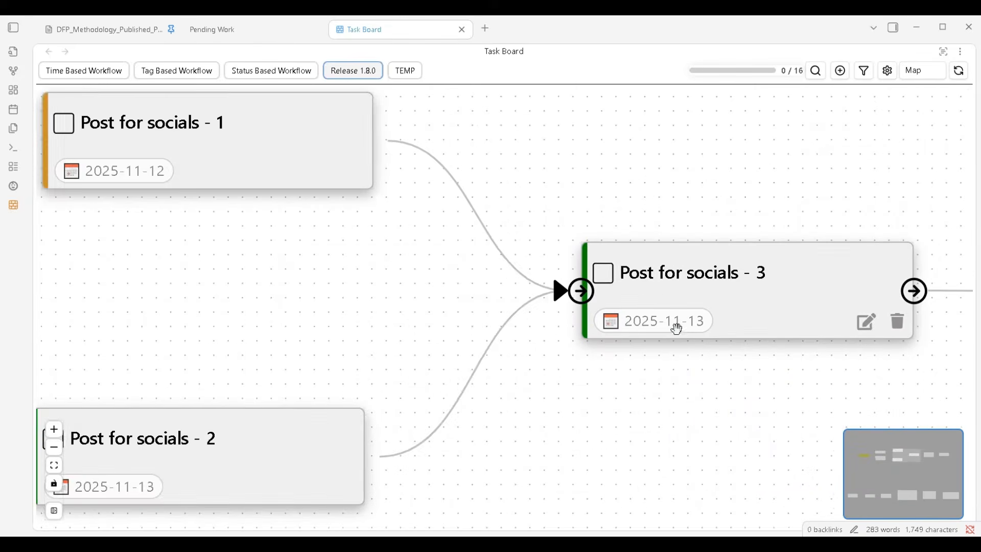
drag(674, 324, 493, 284)
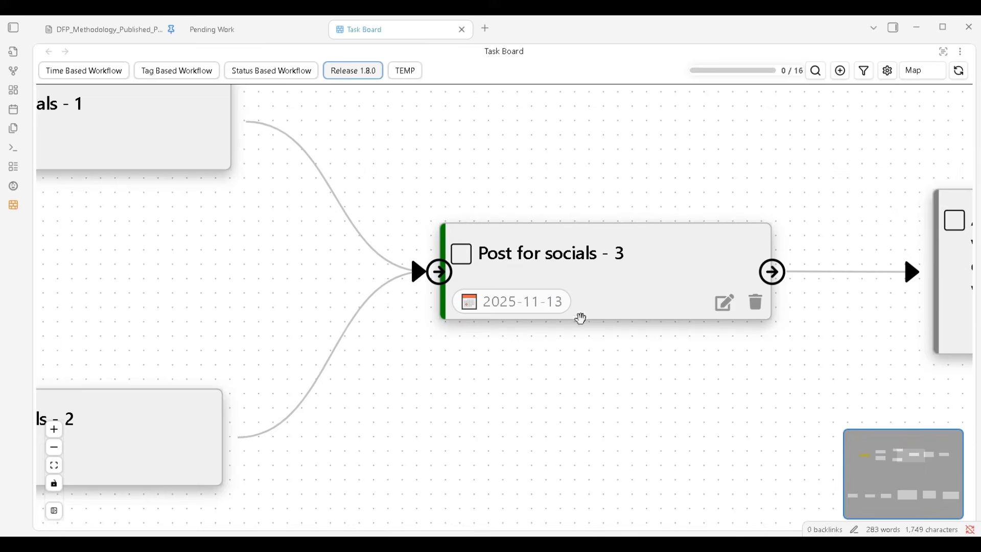
scroll(581, 320, down, 5)
drag(631, 353, 511, 351)
drag(691, 360, 472, 354)
scroll(472, 353, down, 3)
drag(412, 362, 597, 358)
drag(388, 377, 491, 373)
scroll(401, 346, up, 5)
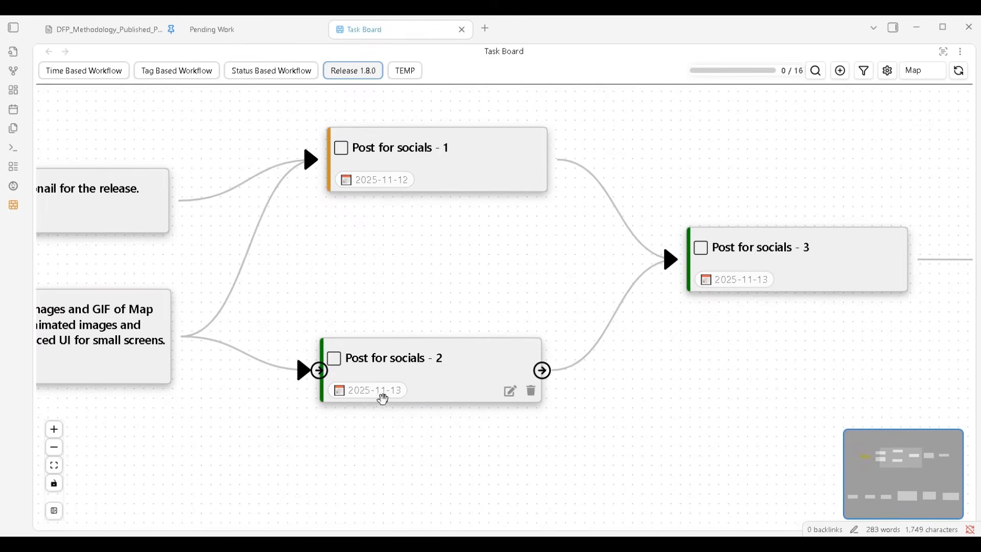
scroll(440, 403, down, 3)
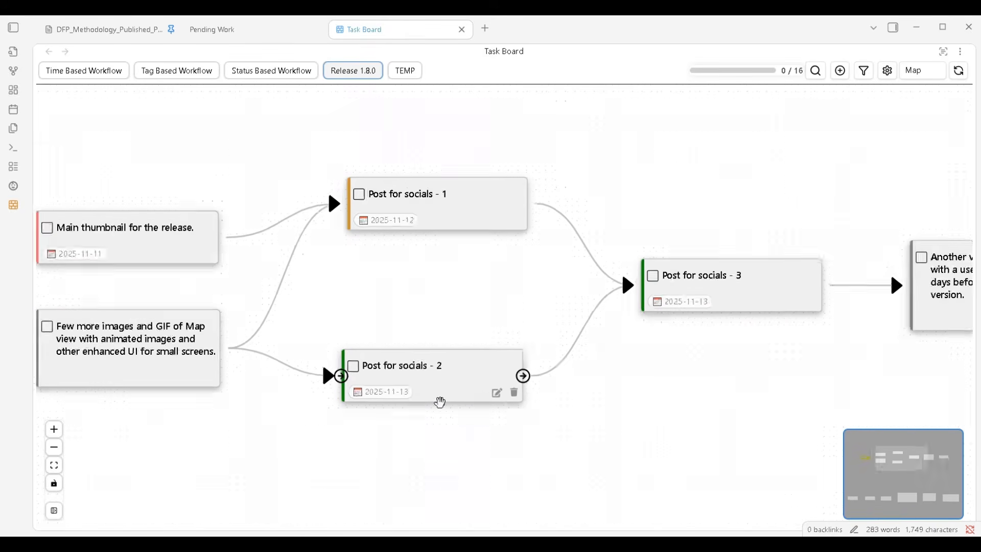
Review the flow from Release notes through the social posts, comparing the completed tasks with the remaining ones
drag(416, 442, 596, 386)
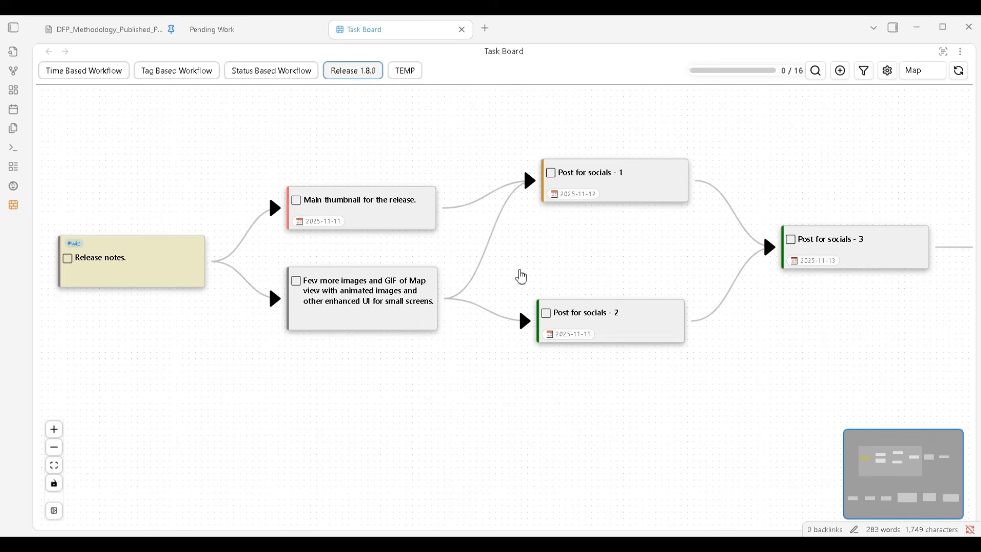
drag(532, 271, 499, 263)
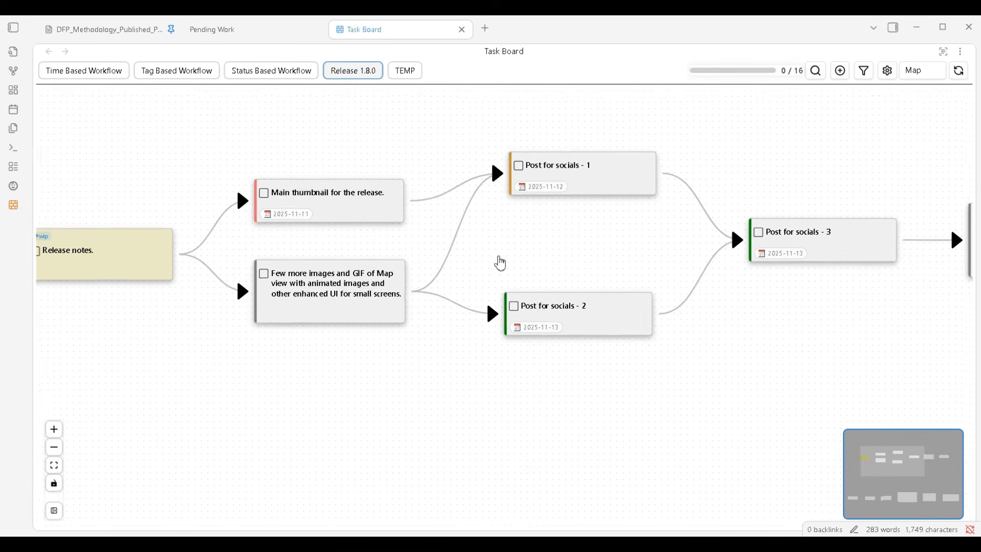
drag(562, 271, 589, 292)
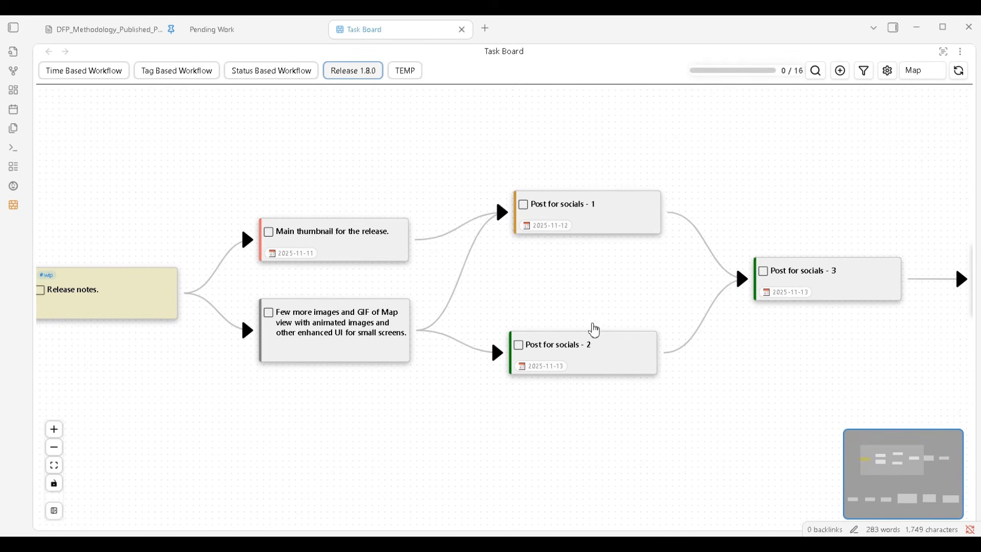
drag(564, 302, 591, 301)
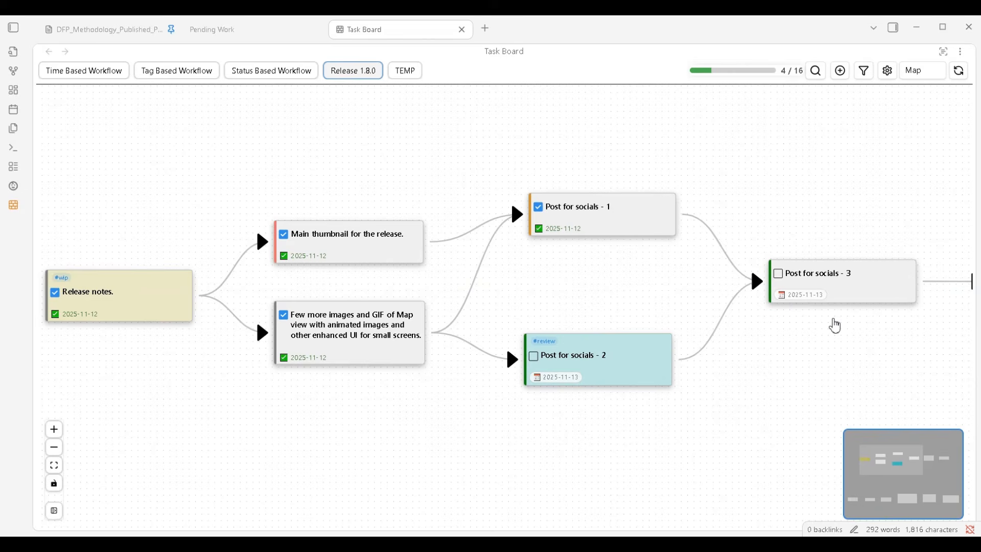
drag(782, 352, 659, 344)
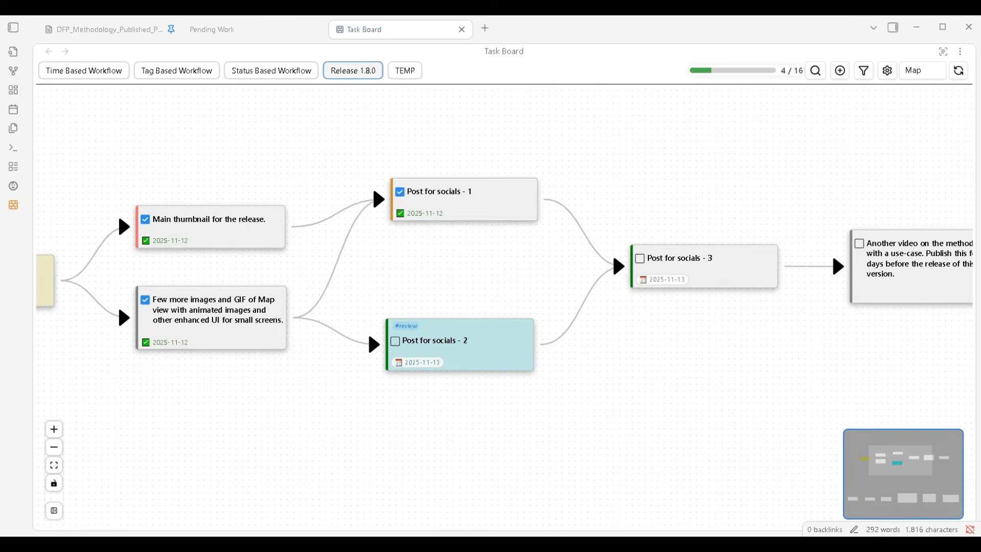
drag(282, 419, 320, 438)
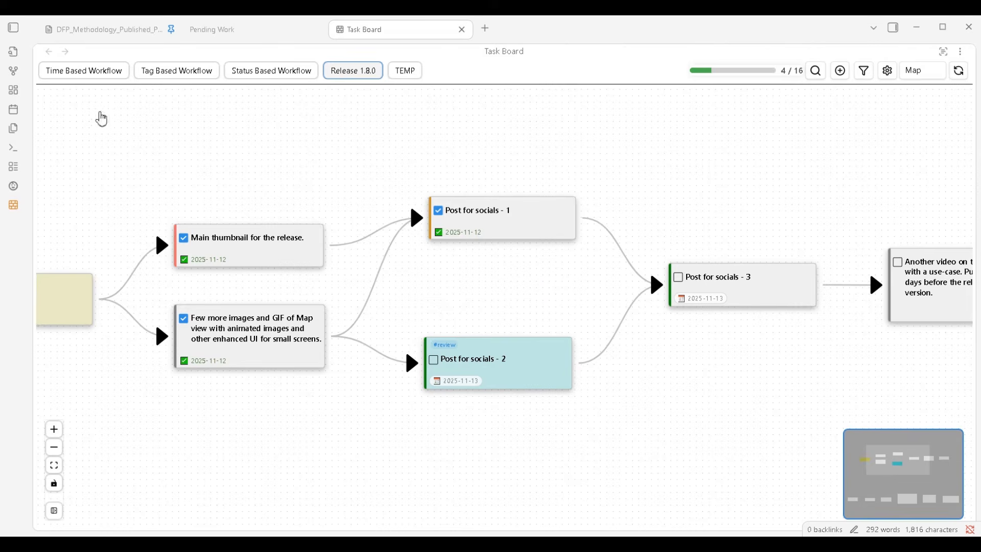
Open the Post for socials - 1 note from the 1.8.0 folder and find its forum discussion link
click(15, 28)
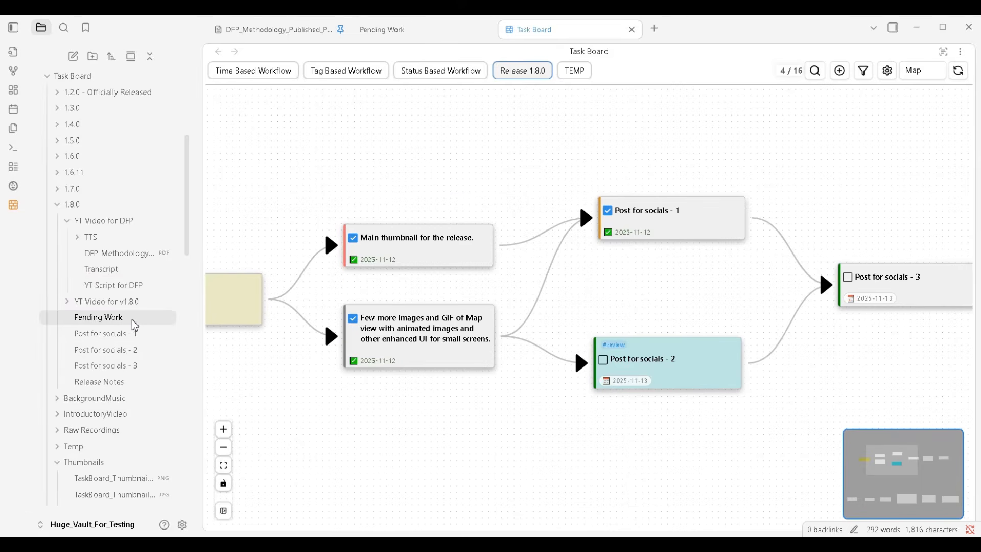
click(131, 335)
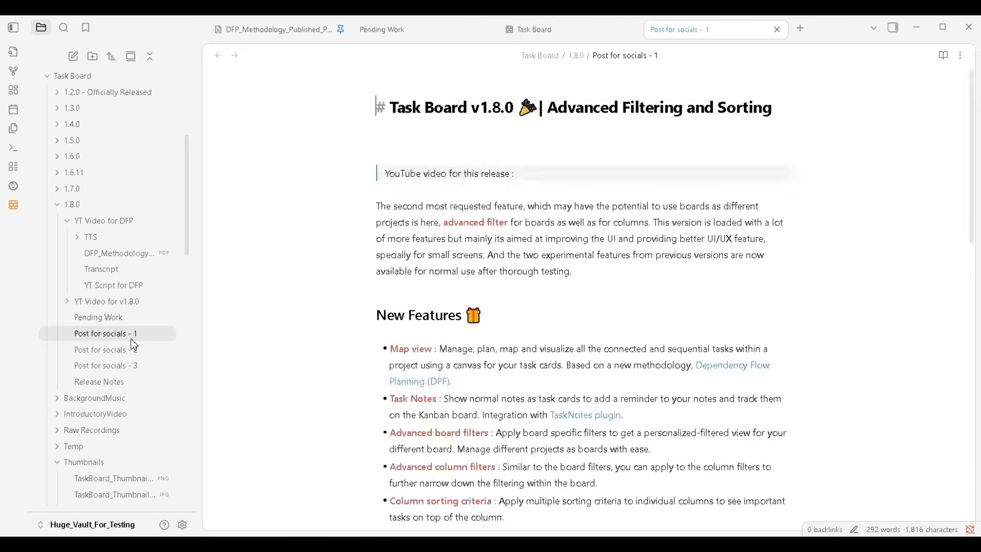
scroll(613, 333, up, 10)
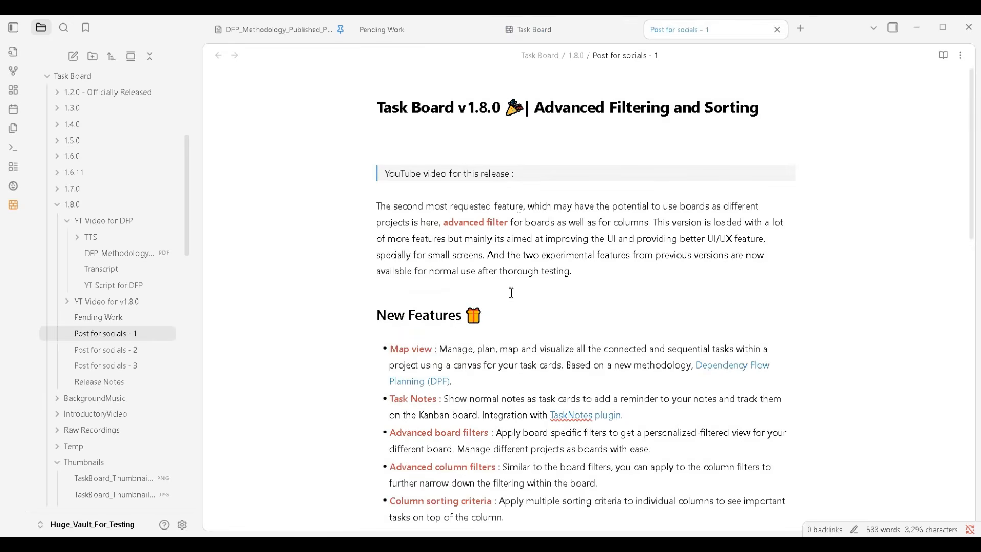
scroll(512, 292, down, 10)
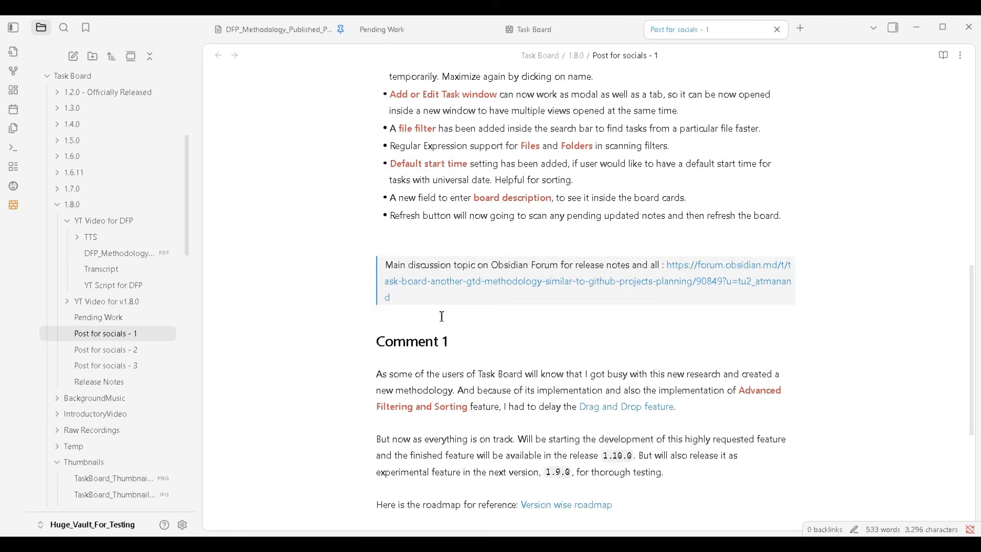
Insert an empty checklist item between the forum link quote and the Comment 1 heading
key(Return)
key(Return)
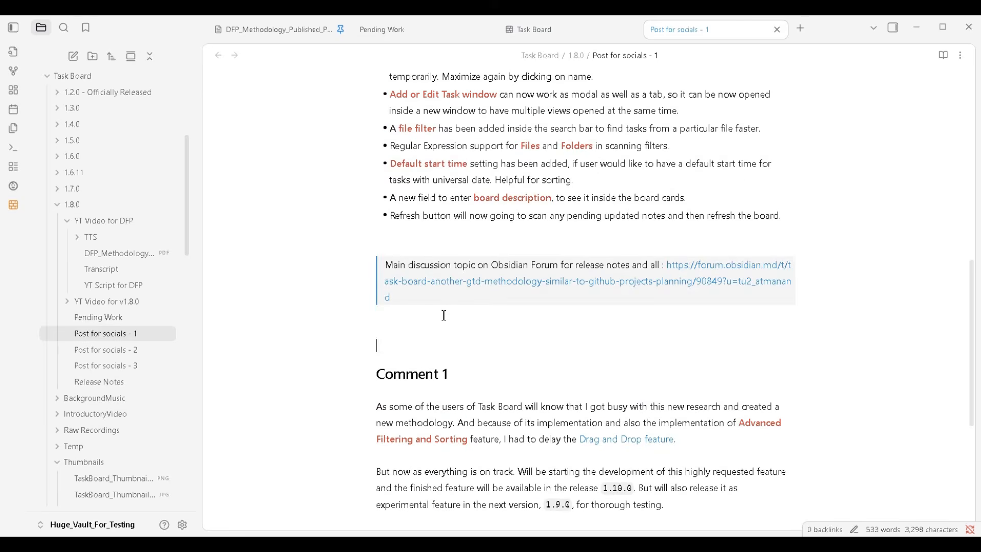
key(ctrl+l)
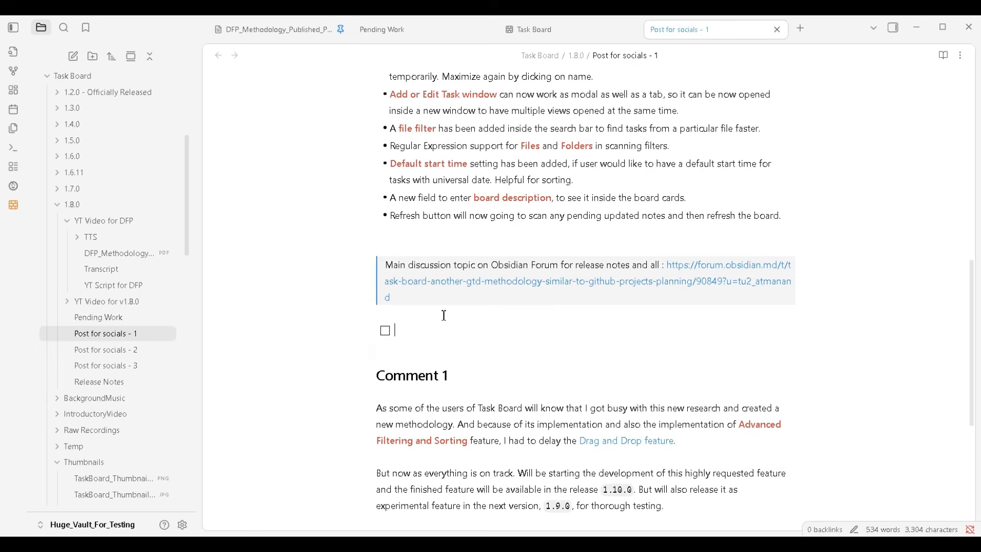
Write the checklist item as "Find the correct link for the topic and add it at this location in post 1."
text(Find )
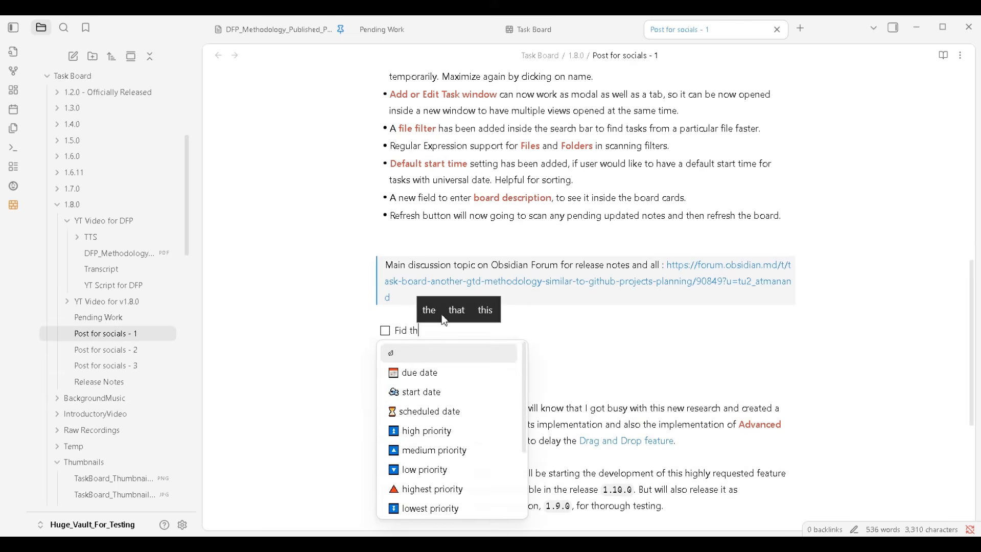
text(the cor)
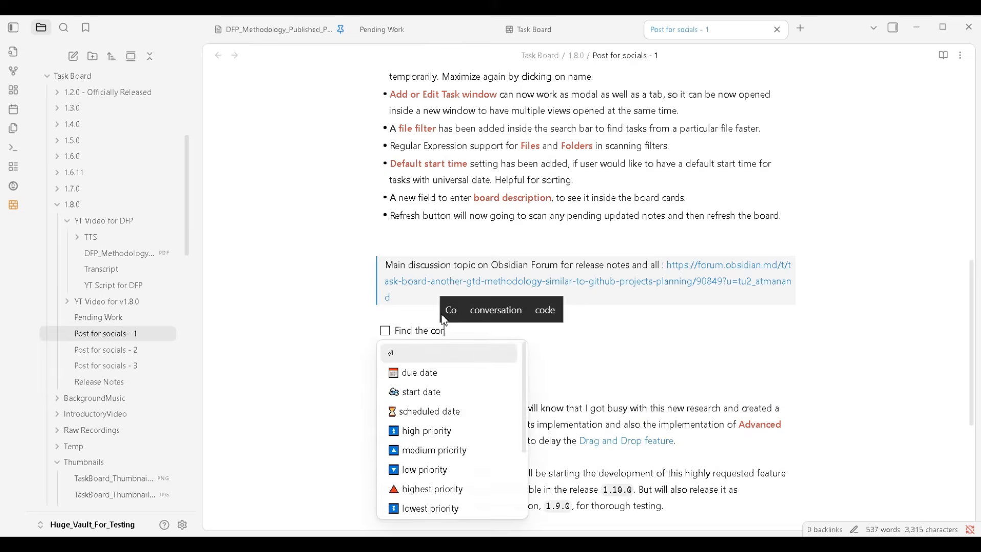
text(rect link for )
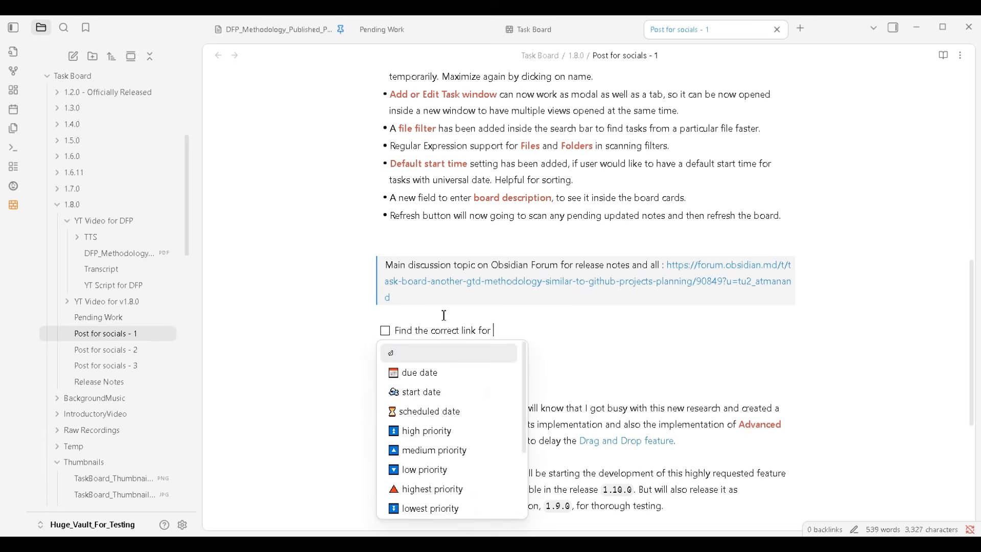
text(the topic and rp)
key(BackSpace)
key(BackSpace)
text(ad)
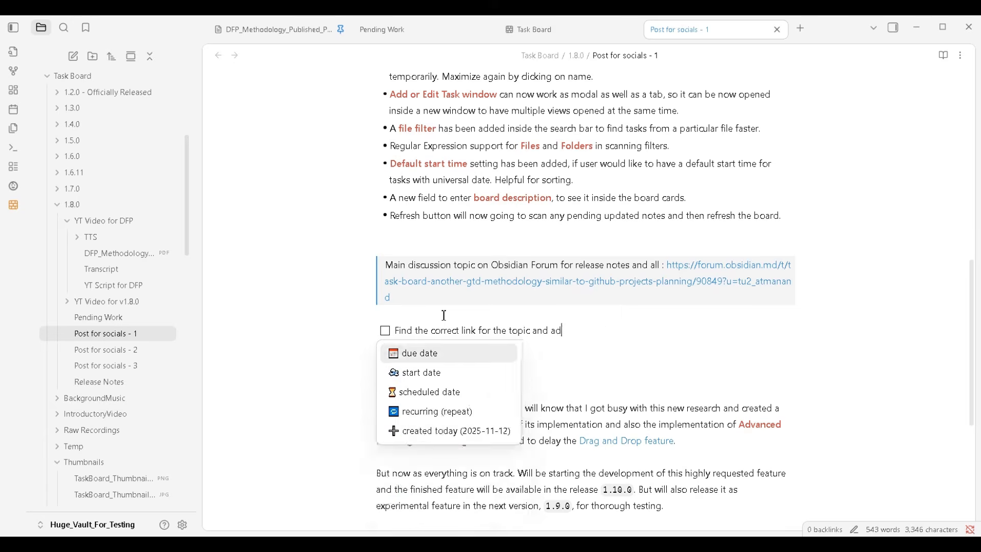
text(d it at th)
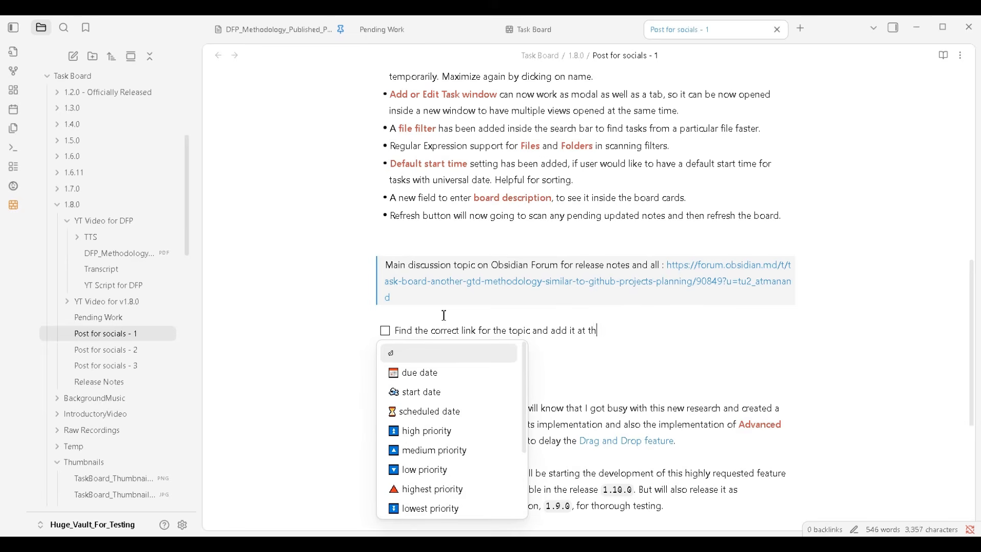
text(is location)
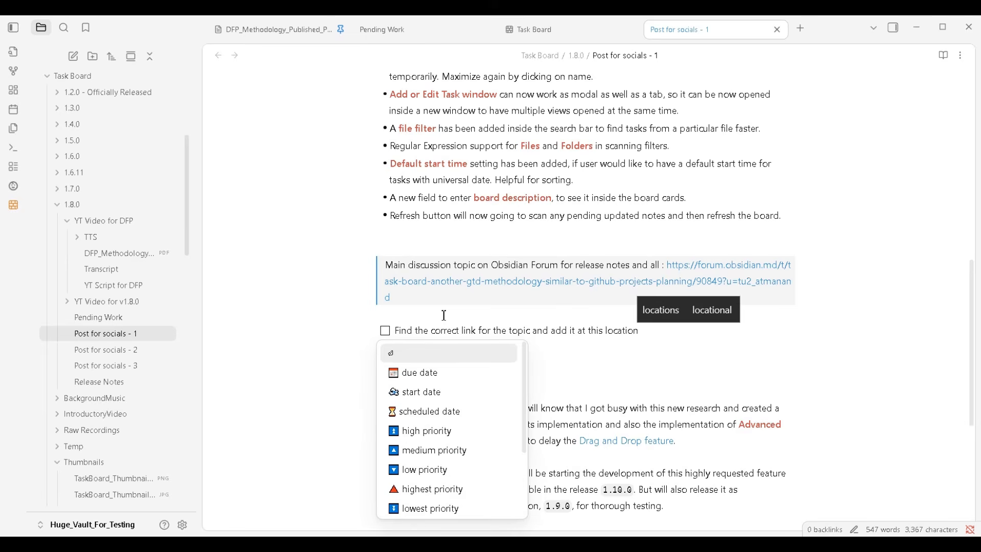
text( in post)
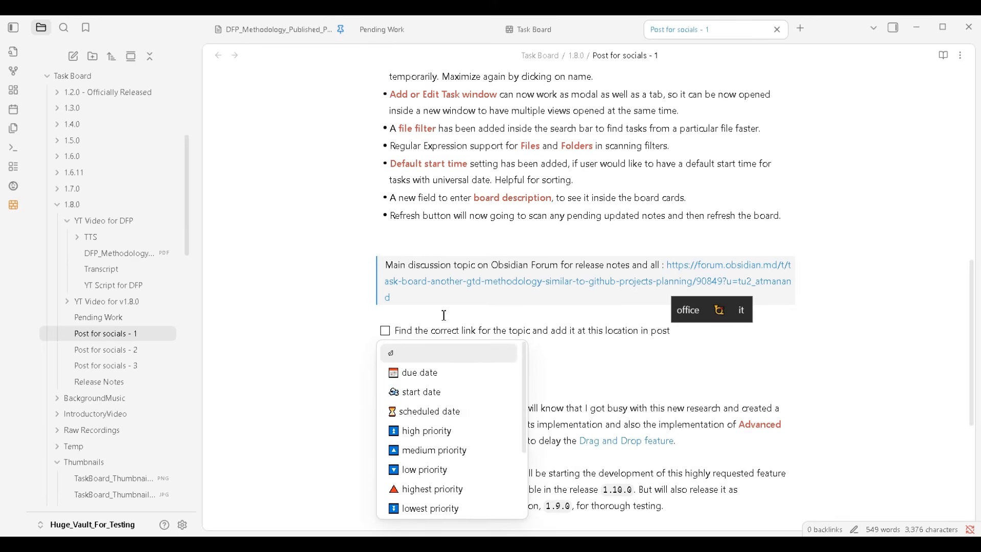
text( 1.)
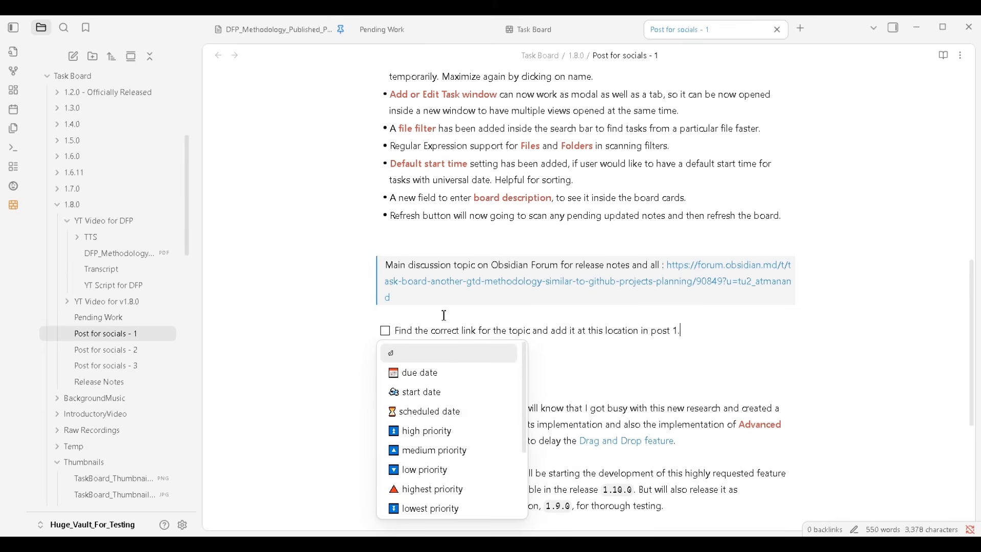
Append the tag #wip to the new checklist item
key(Escape)
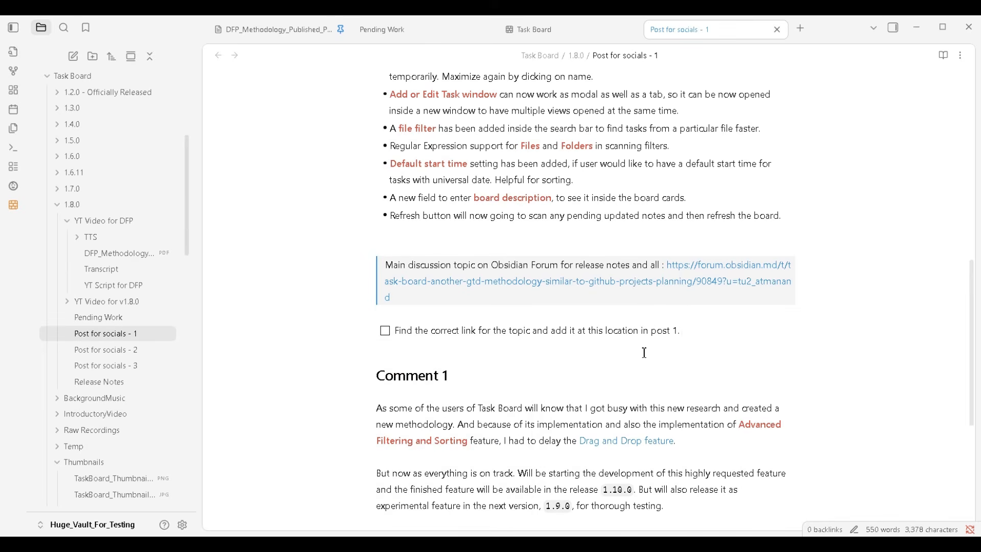
text(#)
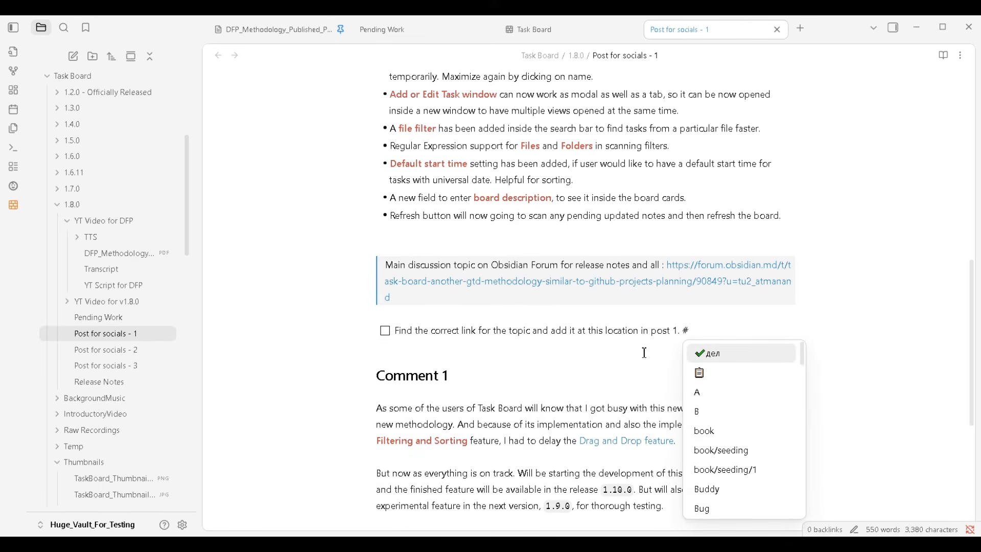
text(wip)
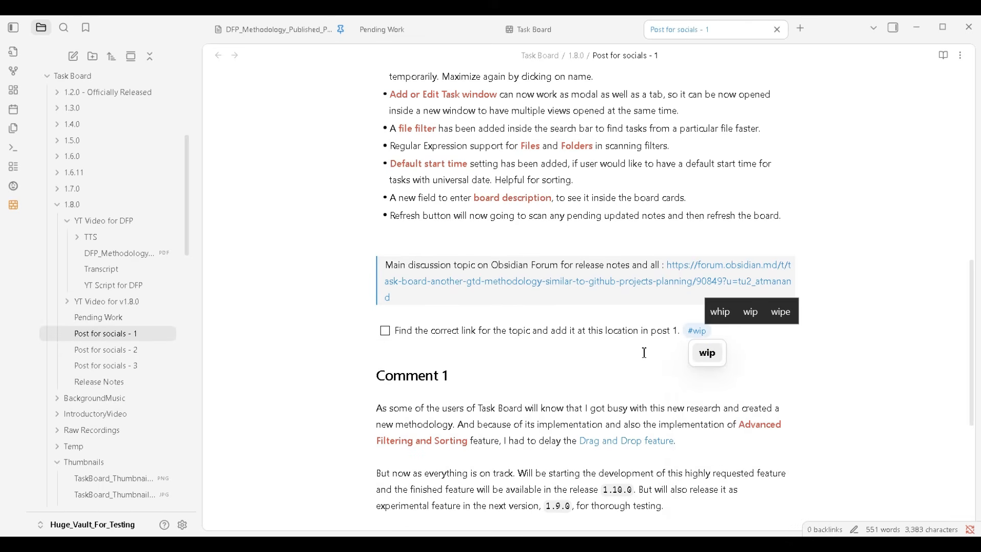
Add the high priority marker to the new checklist item after its #wip tag
click(584, 341)
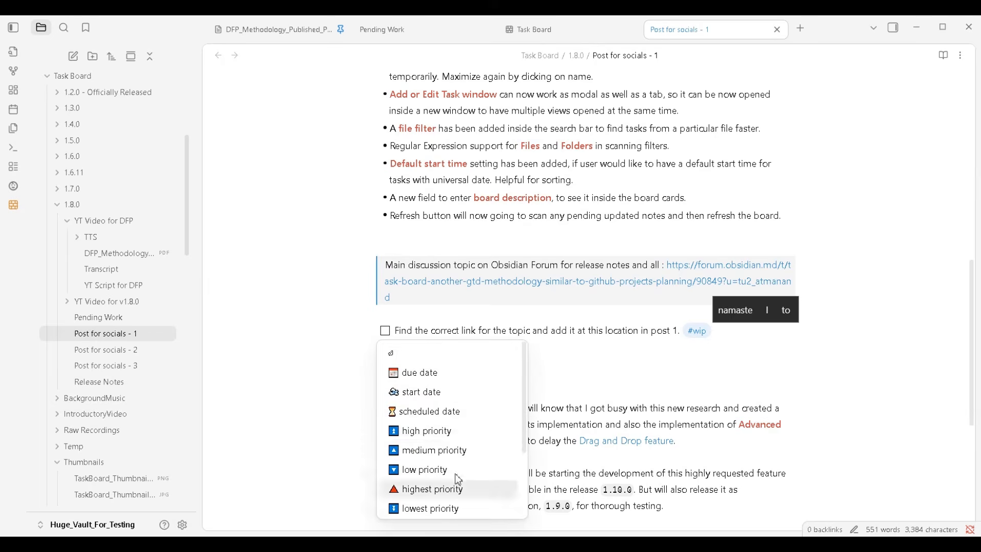
click(427, 431)
click(704, 356)
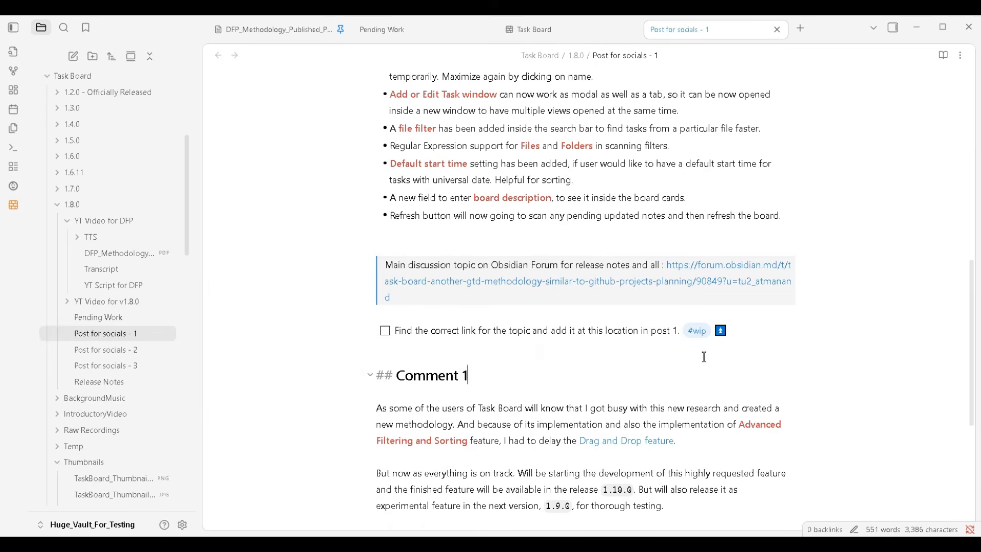
click(399, 353)
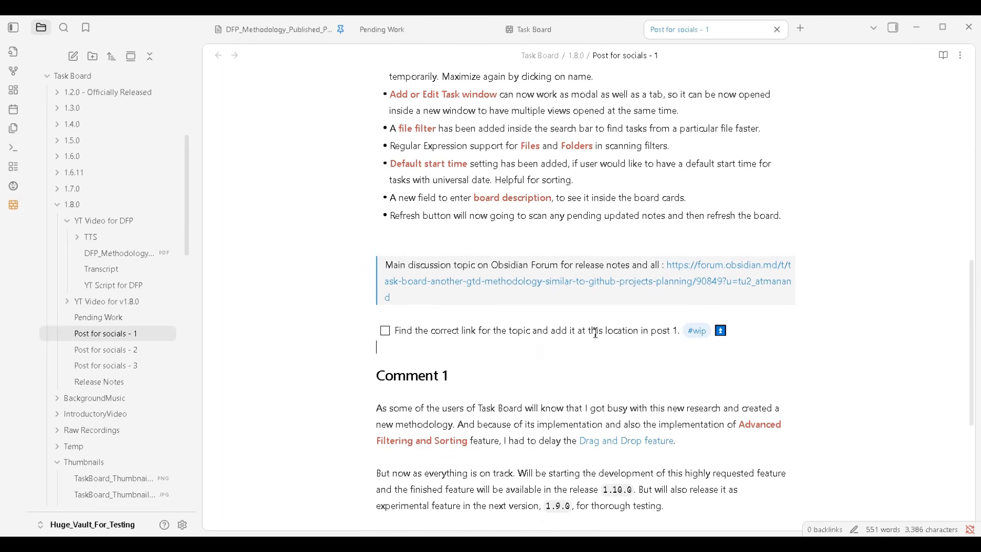
Find the new link task in the Release 1.8.0 Kanban board and compare it with its note
click(556, 31)
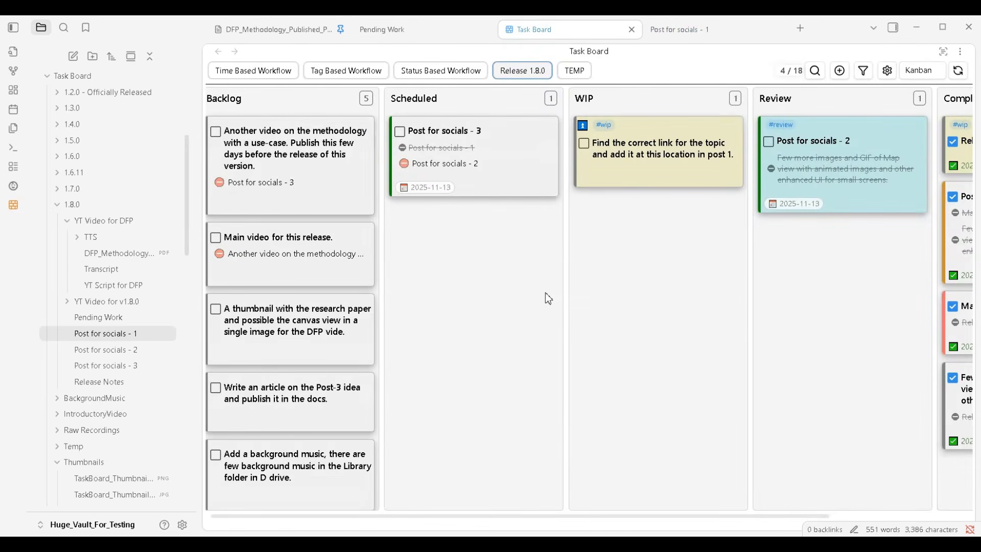
scroll(548, 298, right, 2)
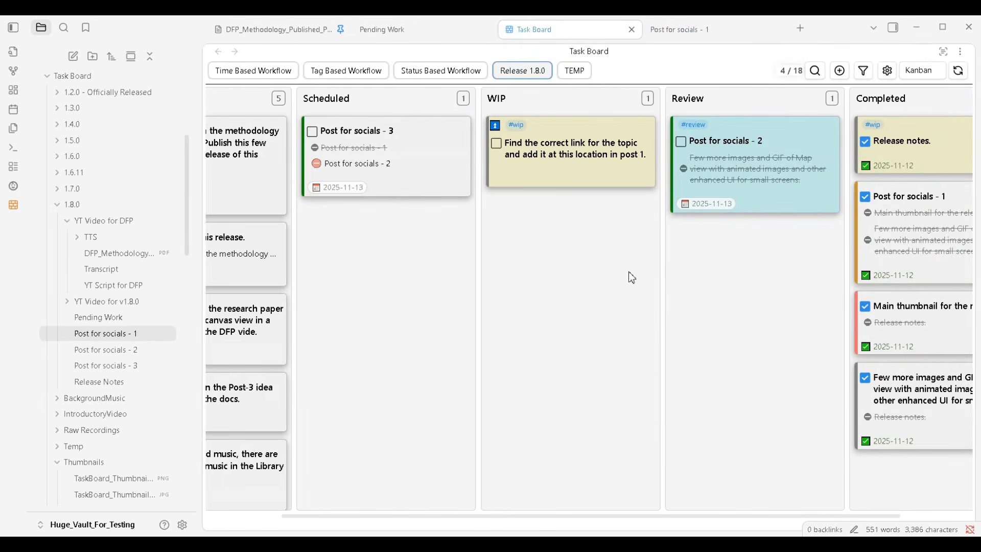
scroll(608, 274, left, 2)
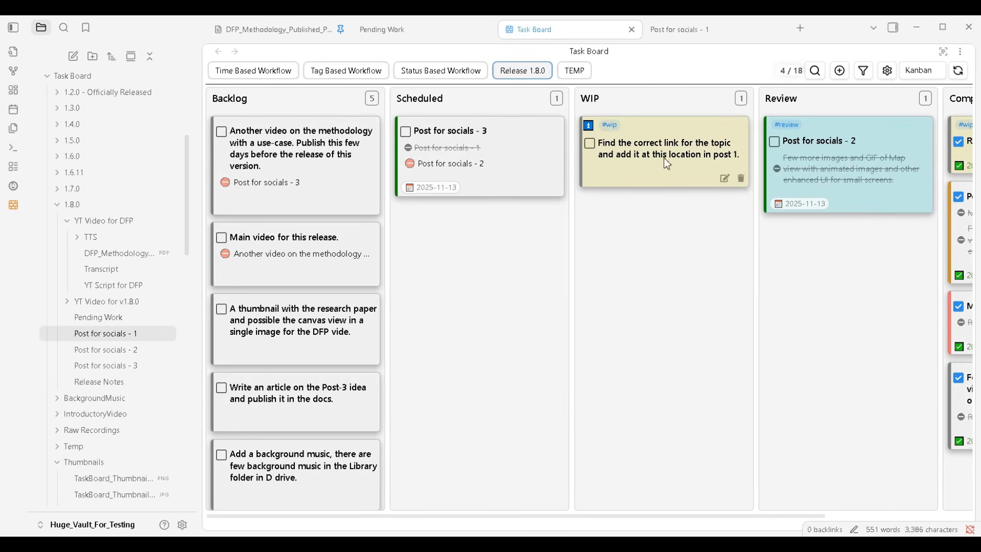
click(664, 31)
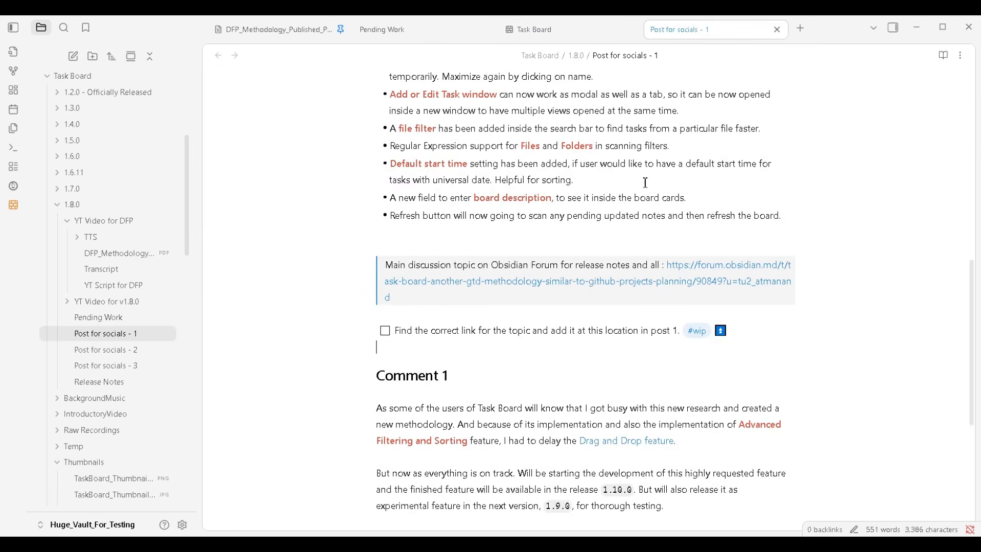
click(572, 31)
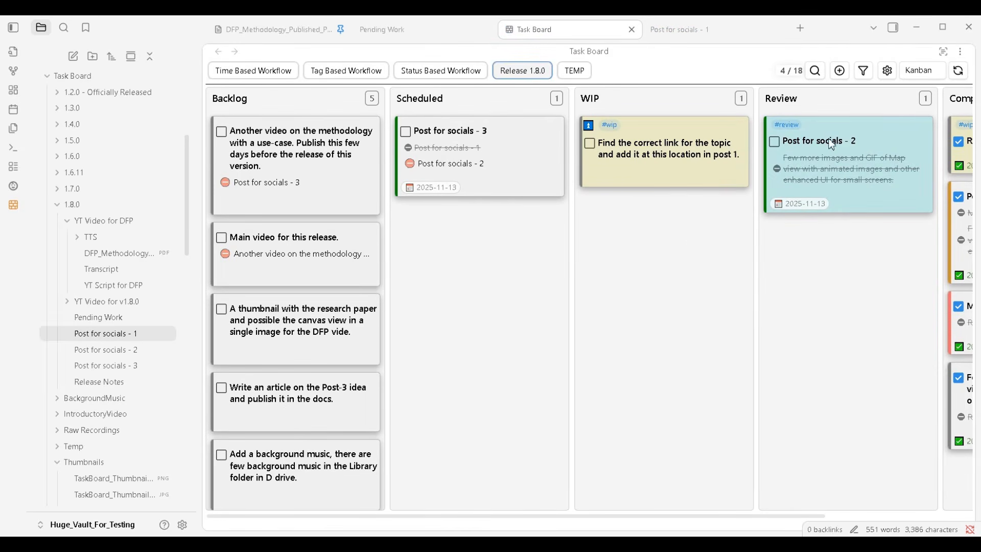
Check the Release 1.8.0 board in Map view for the new link task and return to Kanban view
click(919, 71)
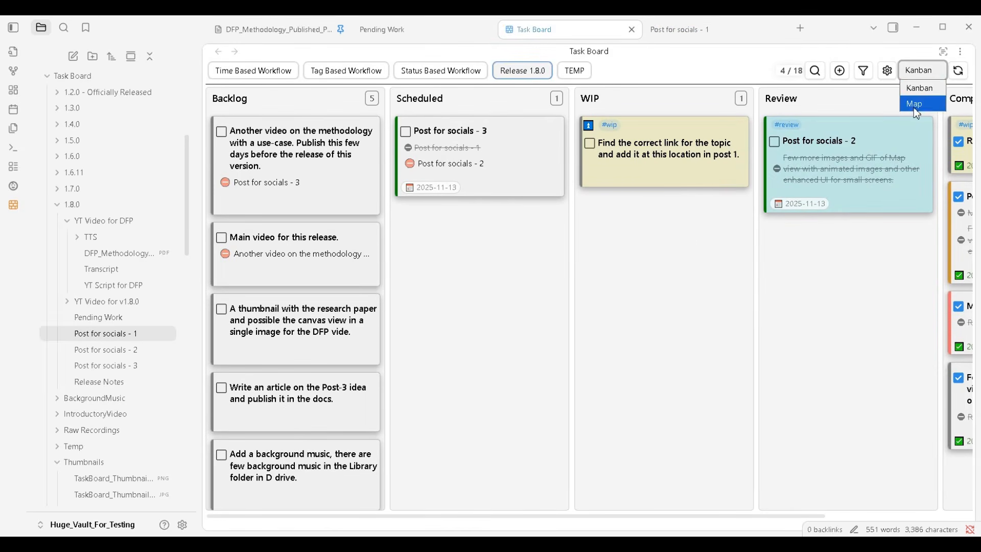
click(916, 109)
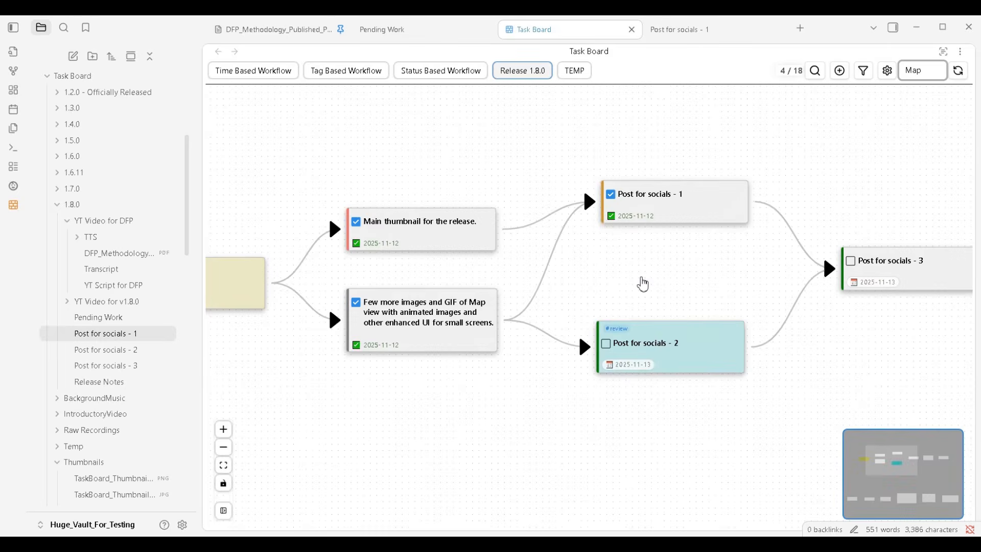
scroll(643, 284, down, 1)
drag(641, 280, 618, 302)
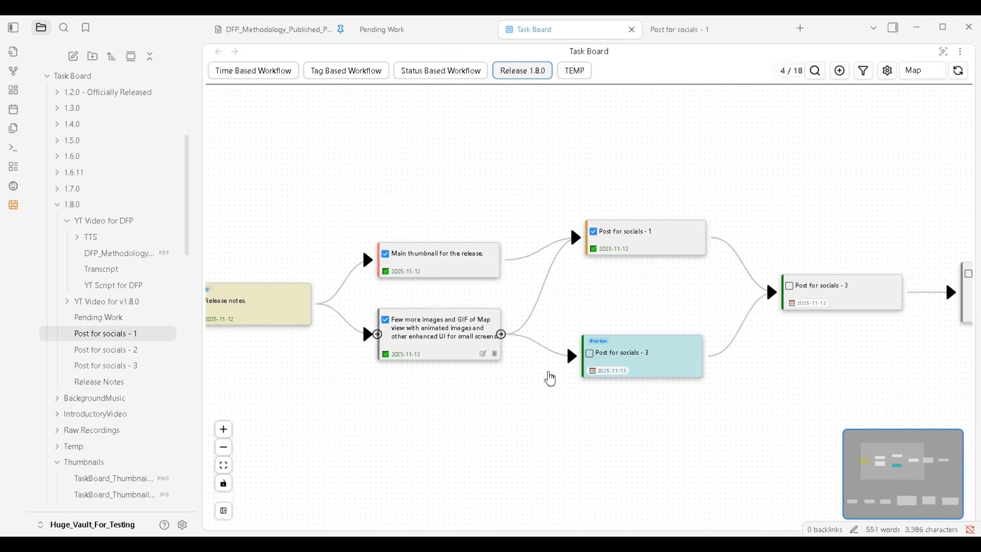
click(914, 77)
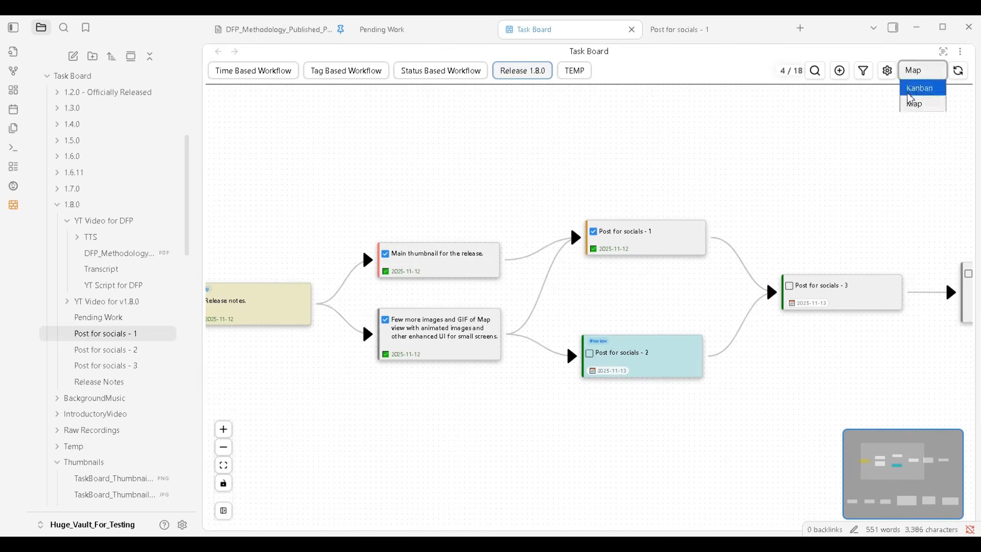
click(912, 85)
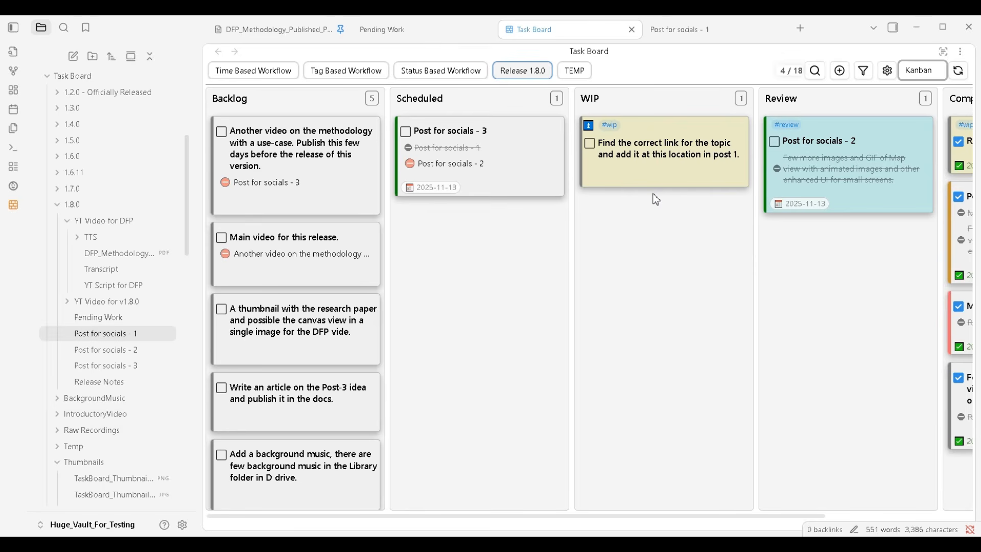
Show the Release 1.8.0 board in Map view and hide the file explorer sidebar
click(922, 70)
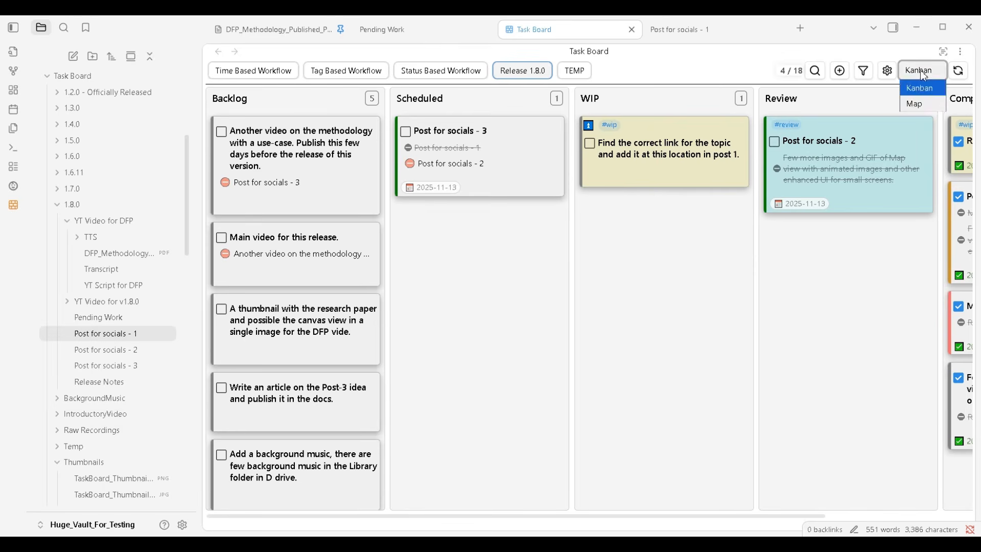
click(919, 104)
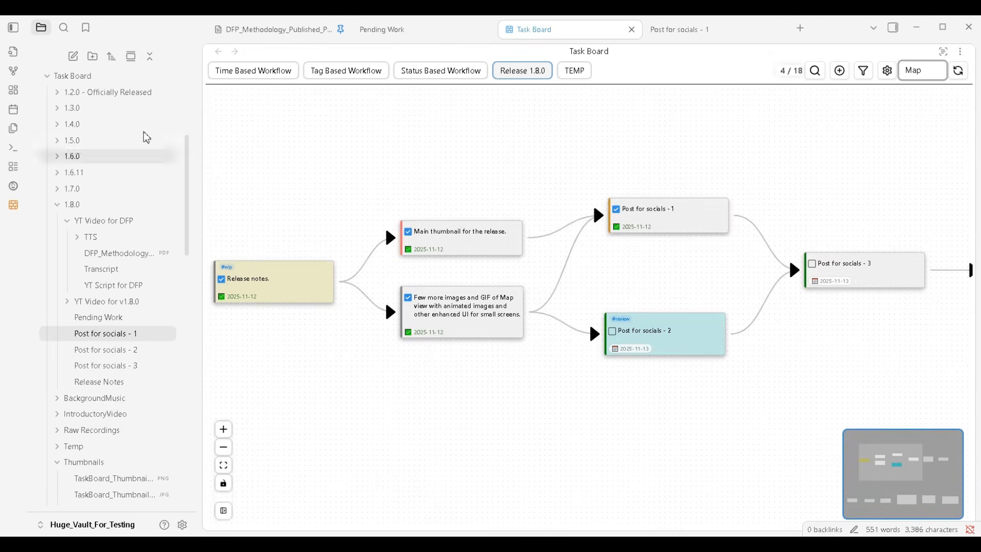
click(14, 28)
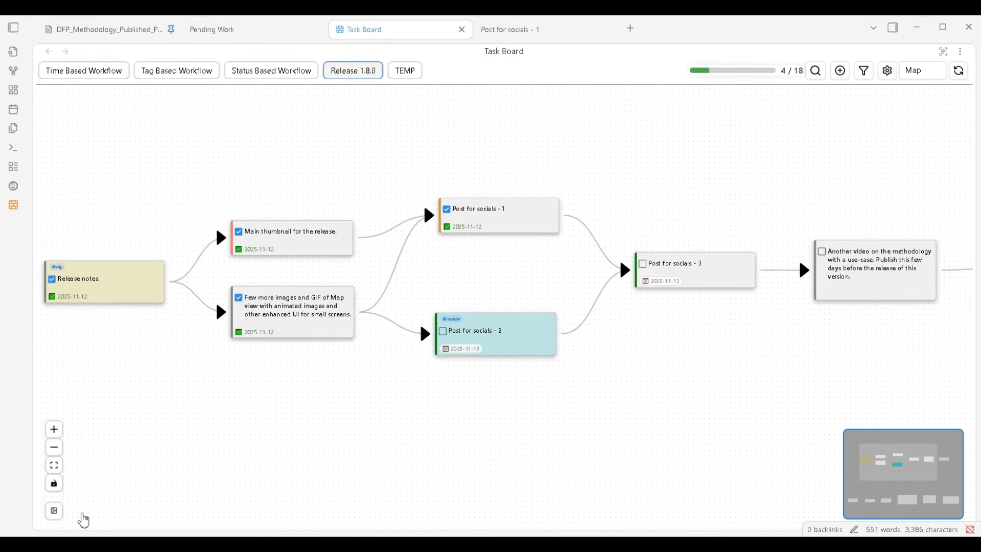
Import the "Find the correct link for the topic and add it at this location in post 1." task into the map
click(55, 512)
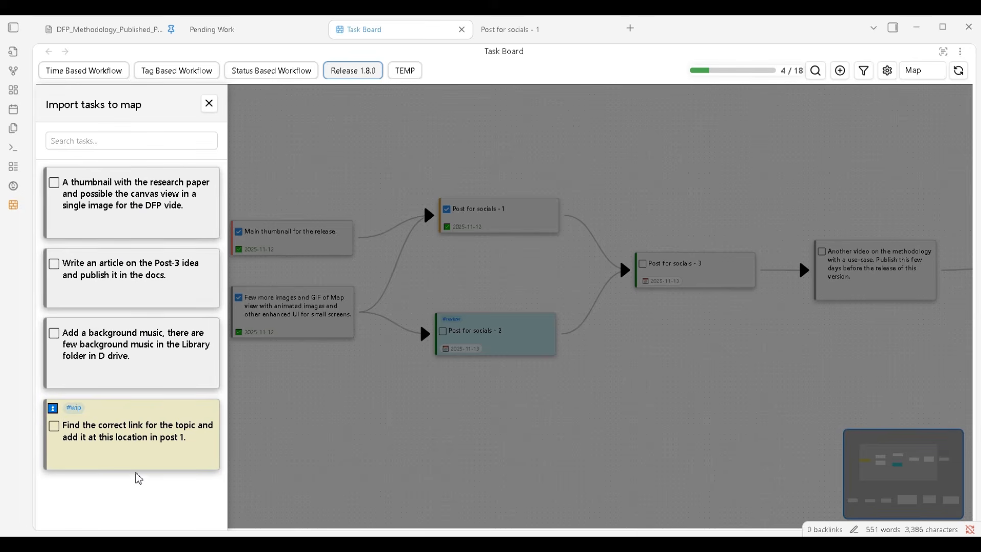
click(136, 451)
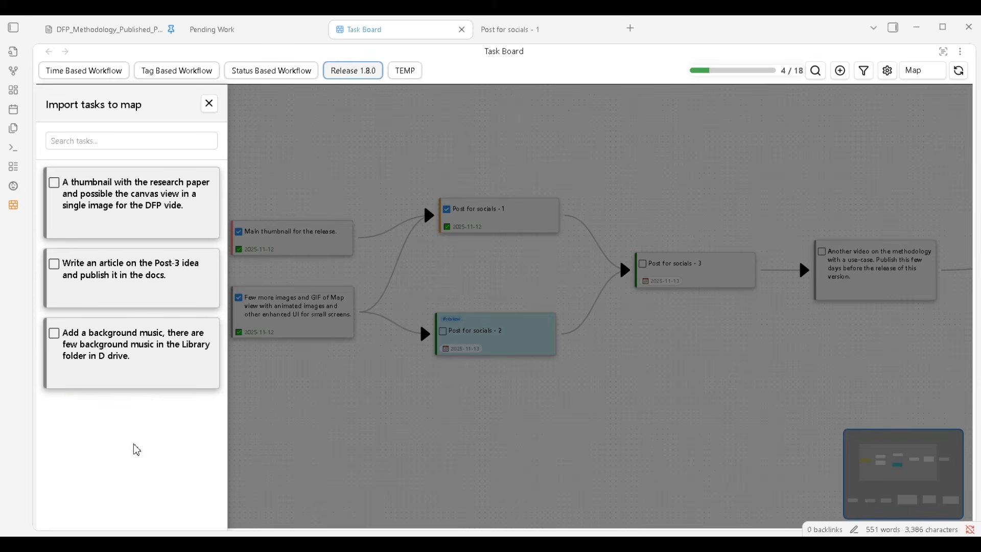
click(347, 430)
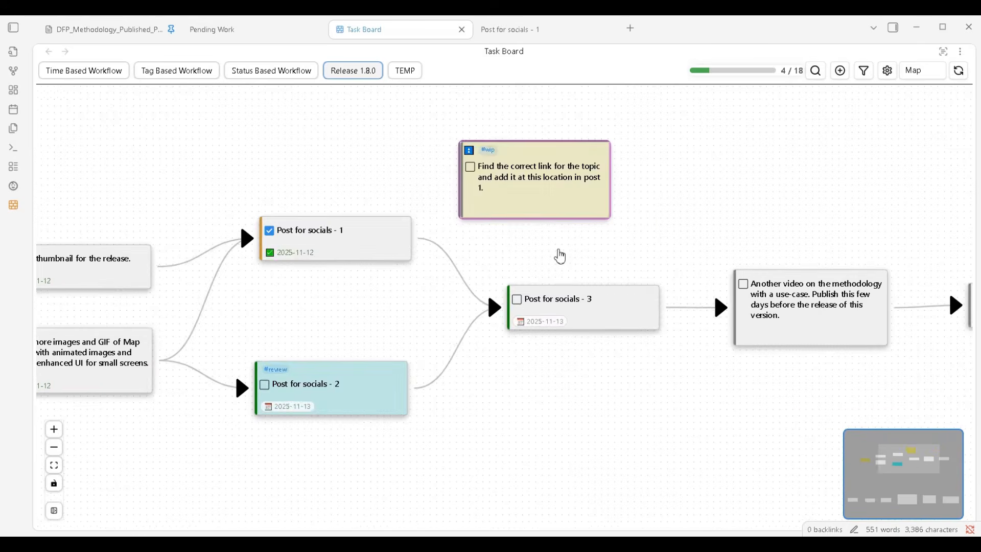
Position the imported link task's card above the "Main thumbnail for the release." card in the map
drag(603, 189, 629, 191)
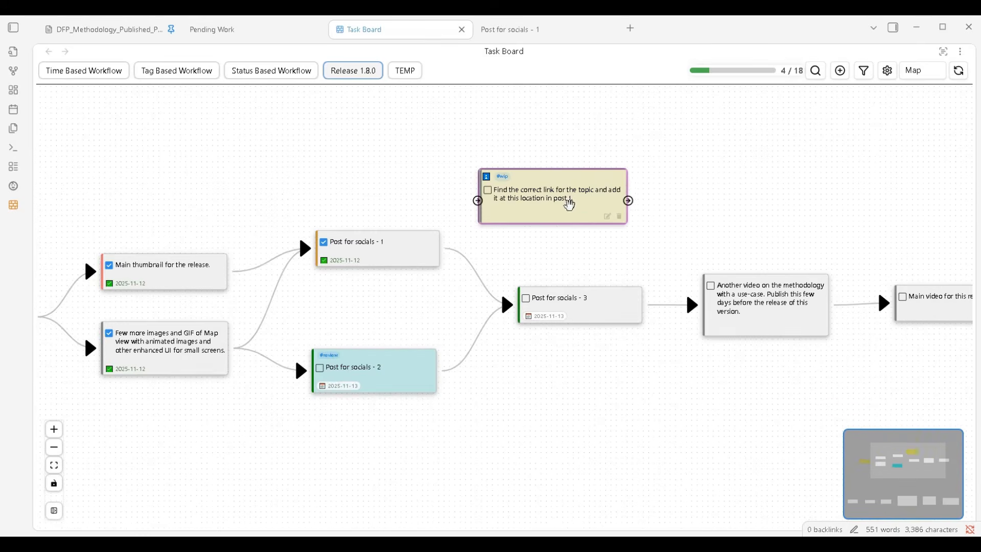
drag(569, 205, 396, 185)
drag(384, 262, 384, 292)
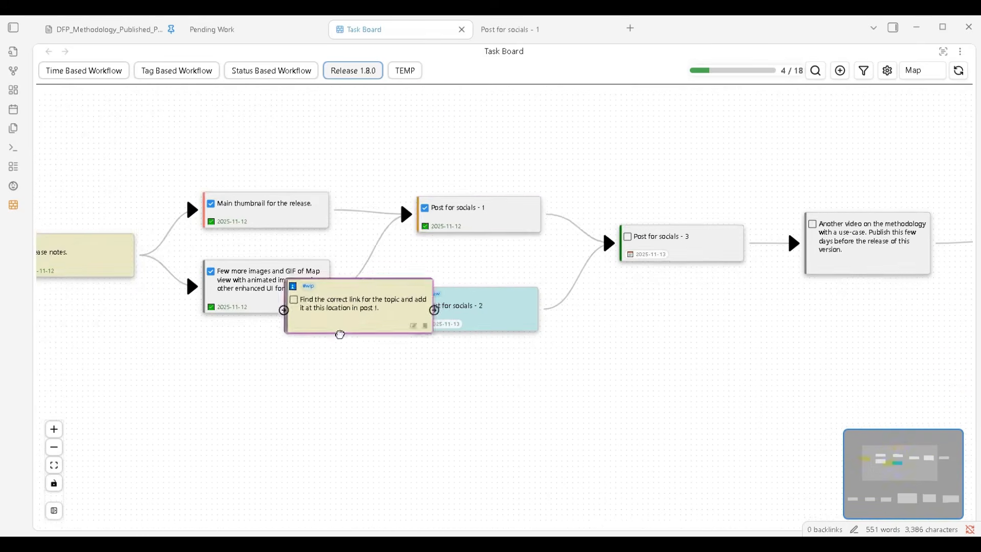
drag(305, 349, 386, 414)
drag(299, 420, 326, 125)
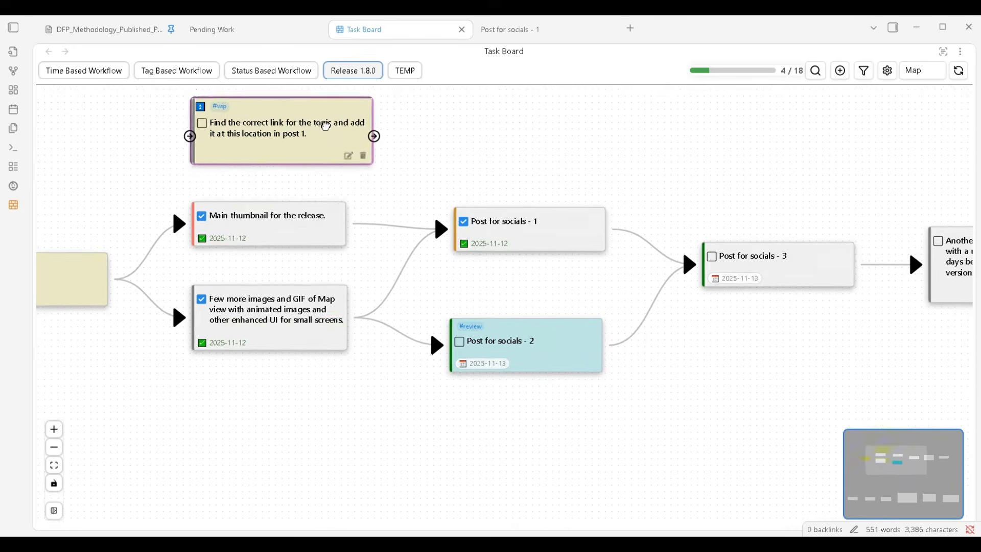
drag(323, 176, 333, 279)
drag(323, 257, 292, 258)
Connect the link task to Post for socials - 1 and align its card over the main thumbnail task
drag(354, 241, 462, 332)
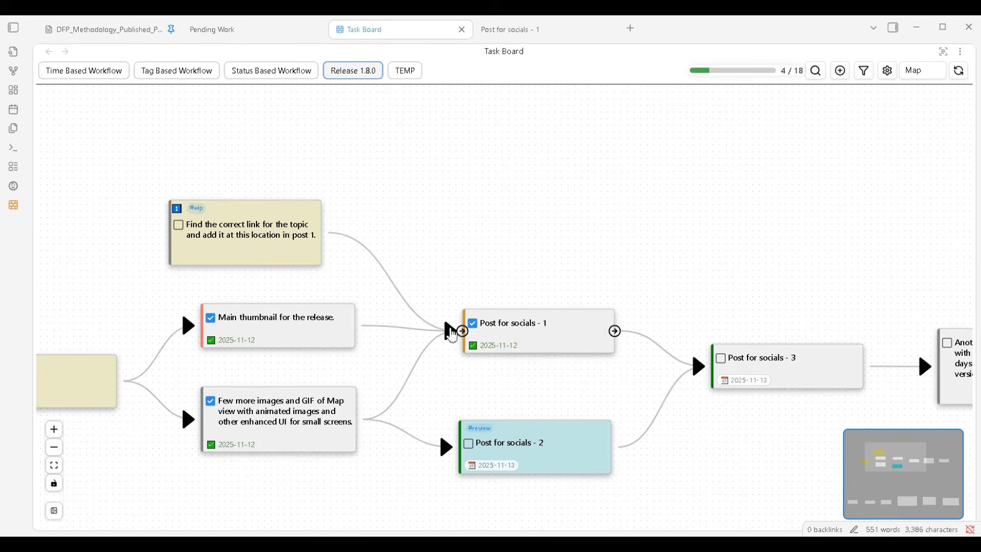
drag(286, 232, 324, 224)
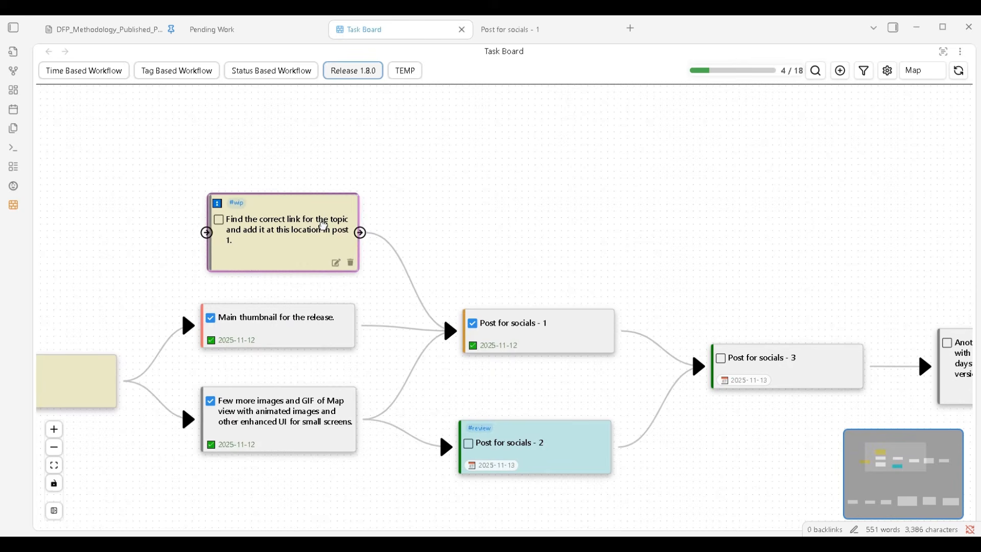
scroll(516, 224, down, 2)
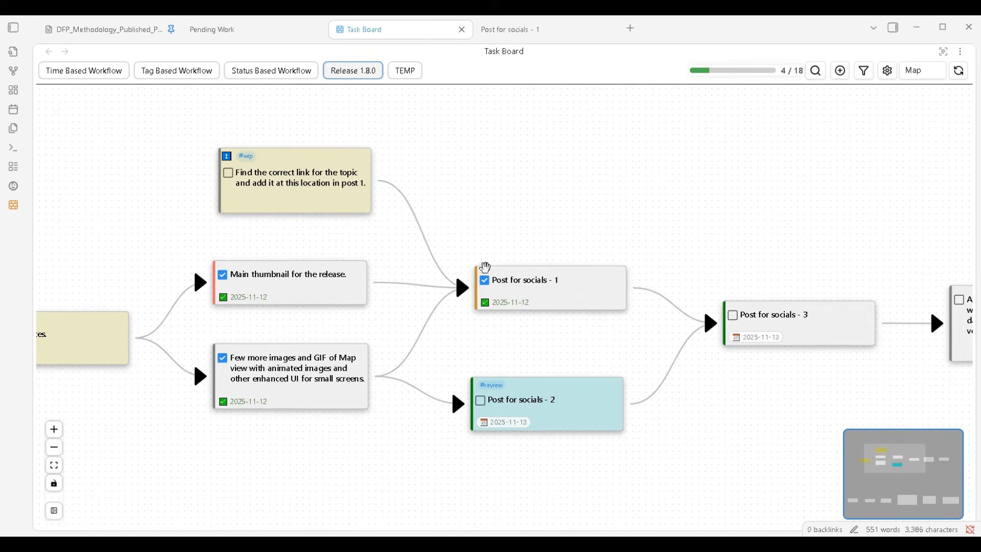
Mark Post for socials - 1 as incomplete and slightly adjust the positions of its card and the link task's card
click(477, 279)
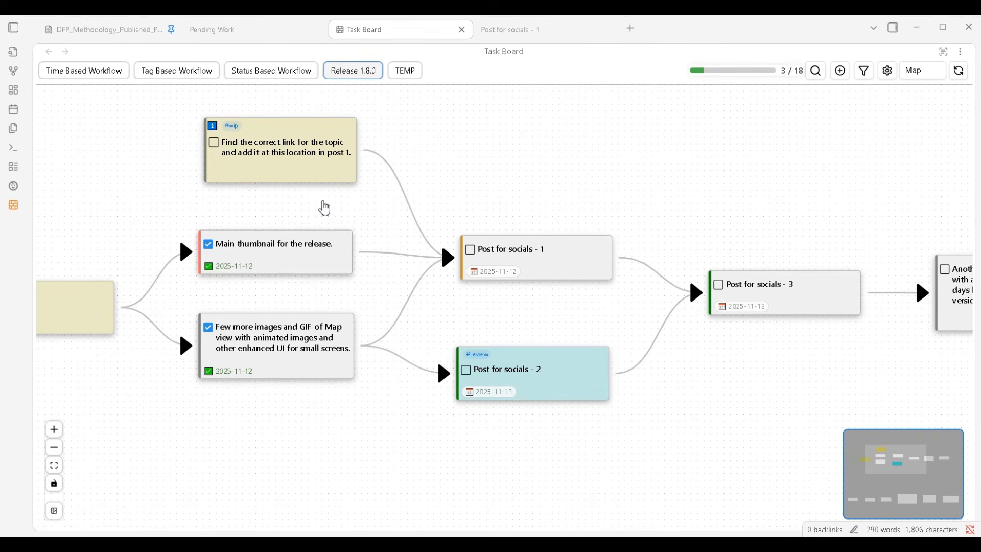
drag(287, 169, 277, 170)
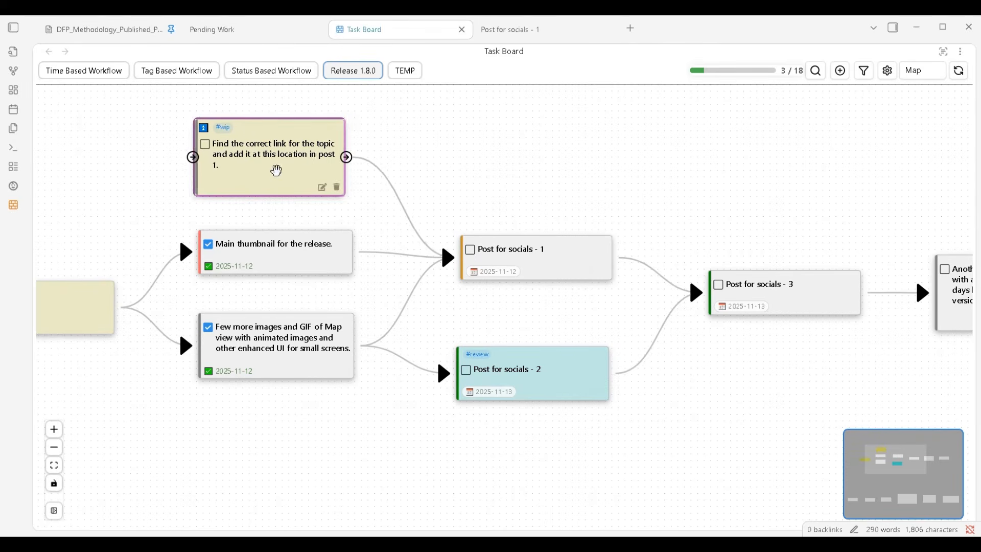
click(357, 198)
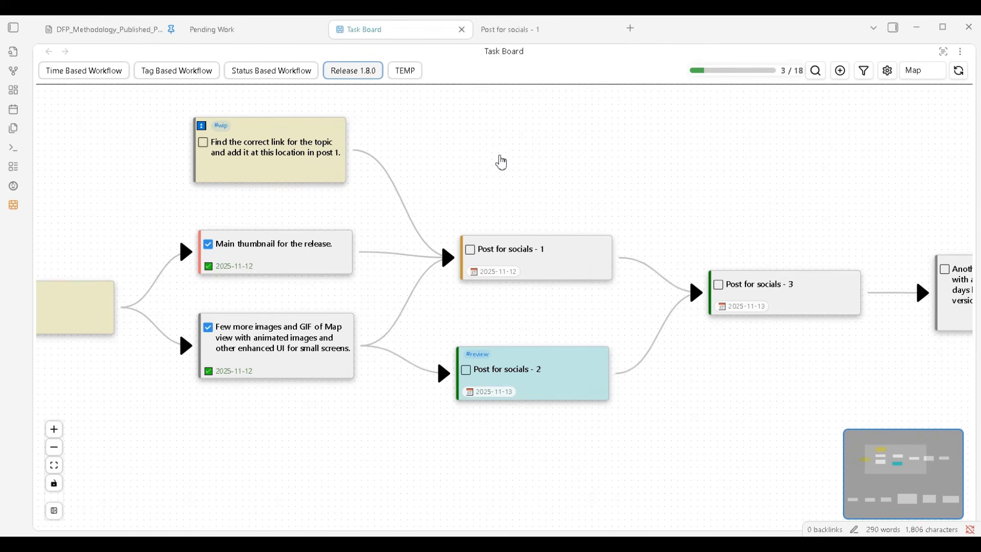
drag(501, 161, 503, 185)
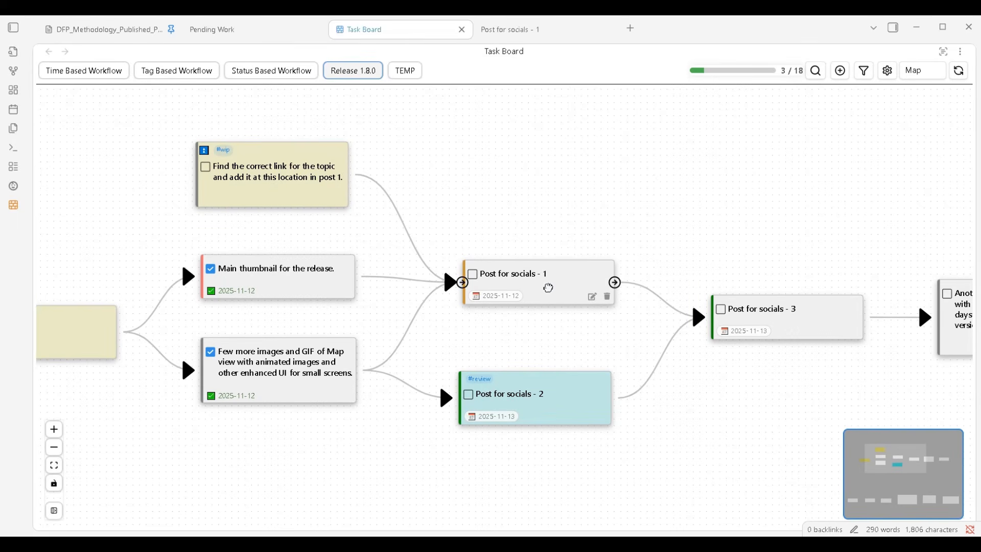
drag(548, 289, 551, 294)
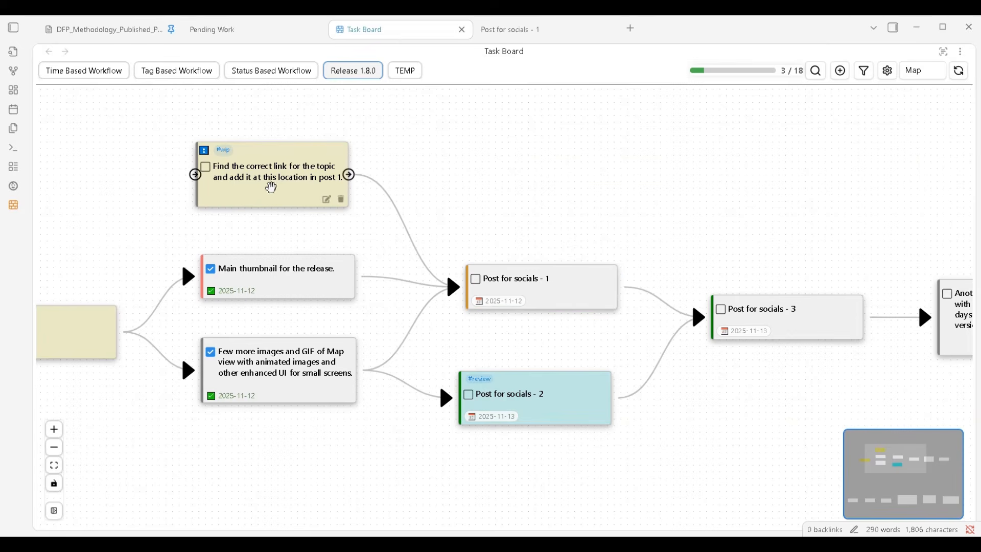
Try to mark Post for socials - 1 as complete while its connected link task is still pending
drag(283, 235, 385, 215)
drag(409, 109, 695, 287)
click(744, 190)
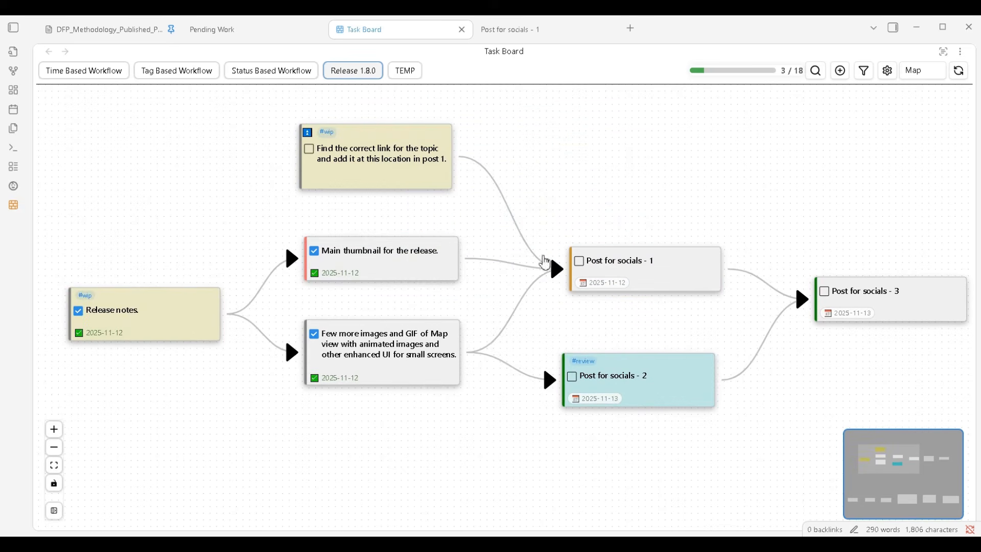
mouse_move(581, 270)
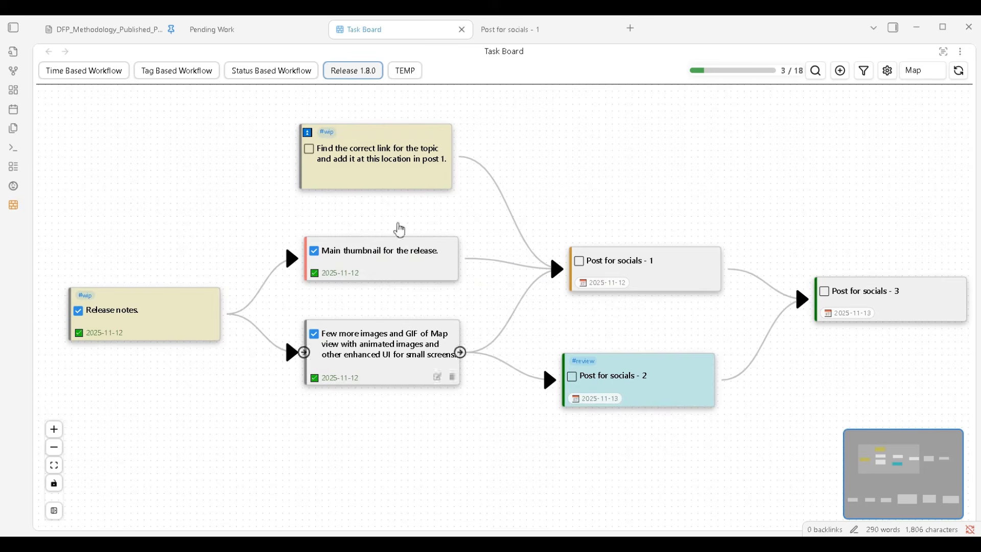
click(579, 262)
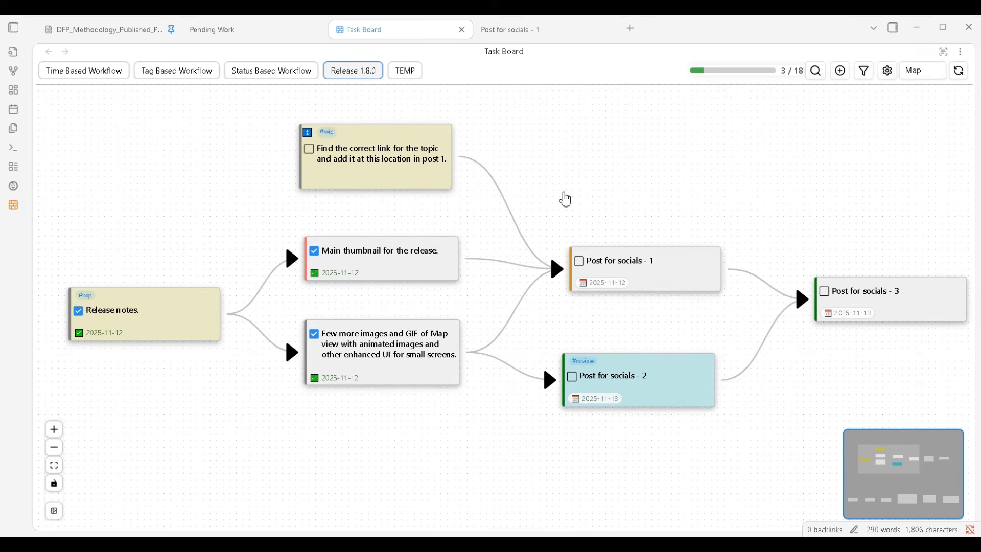
mouse_move(690, 285)
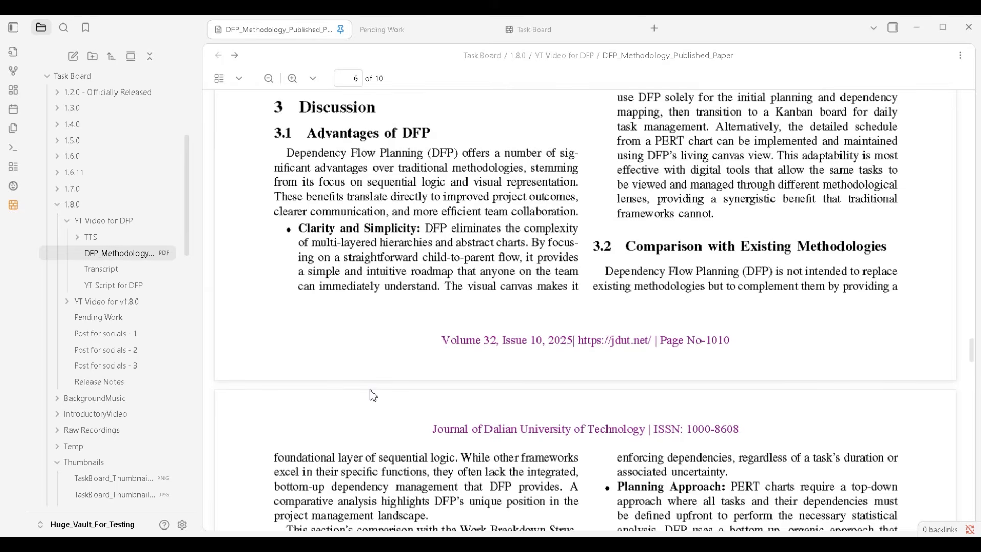
Examine section 3.2 of the DFP paper, which compares DFP with WBS, Kanban, PERT charts and Gantt charts
scroll(391, 349, down, 5)
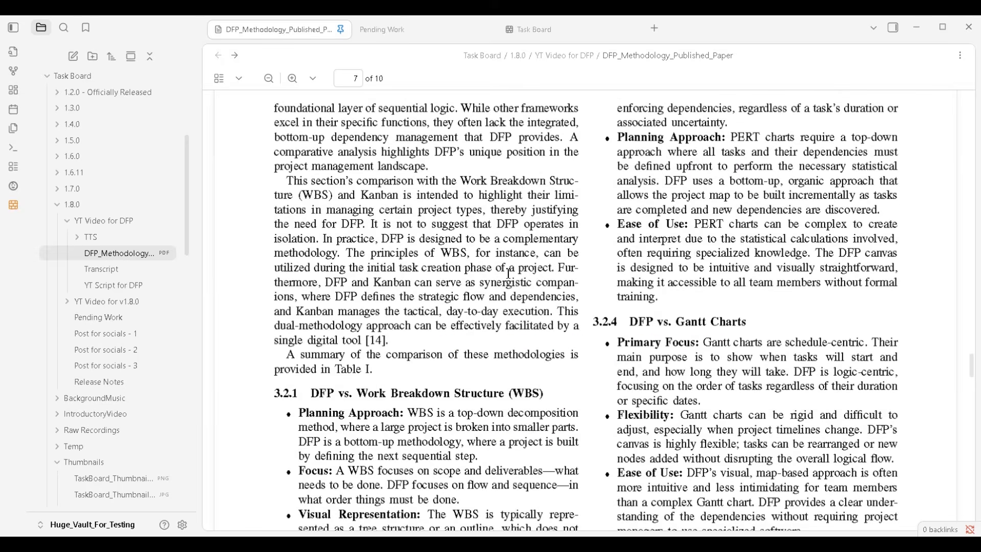
scroll(508, 273, up, 4)
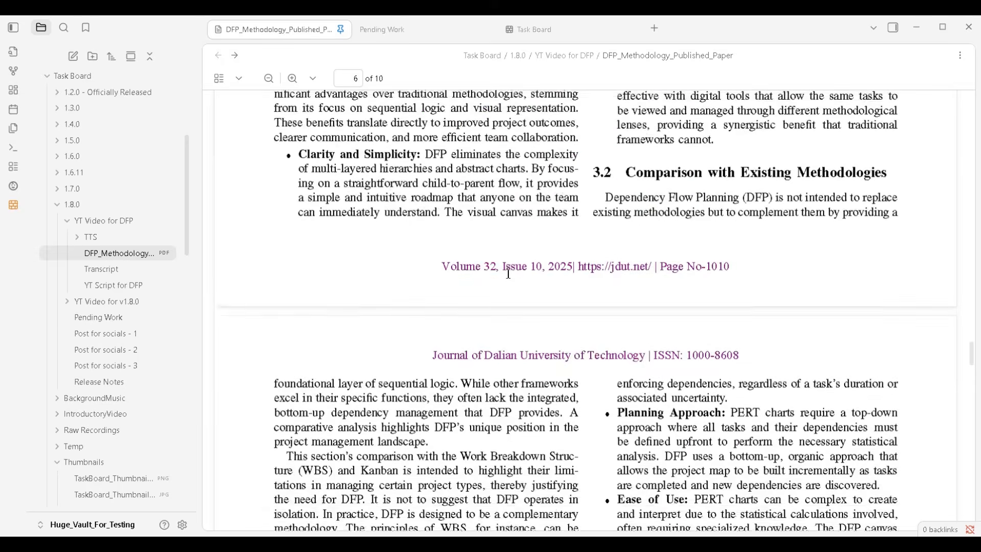
scroll(508, 273, down, 4)
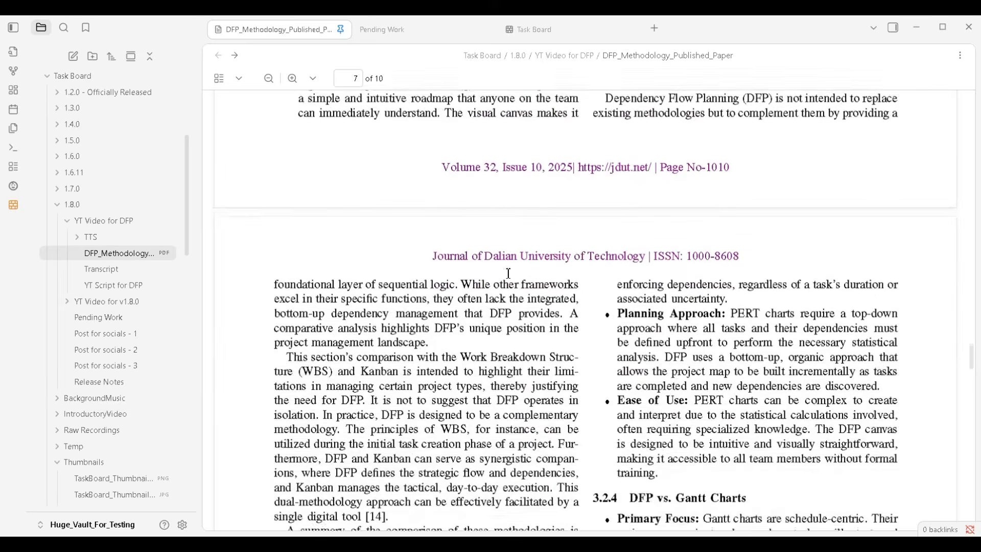
scroll(508, 274, down, 3)
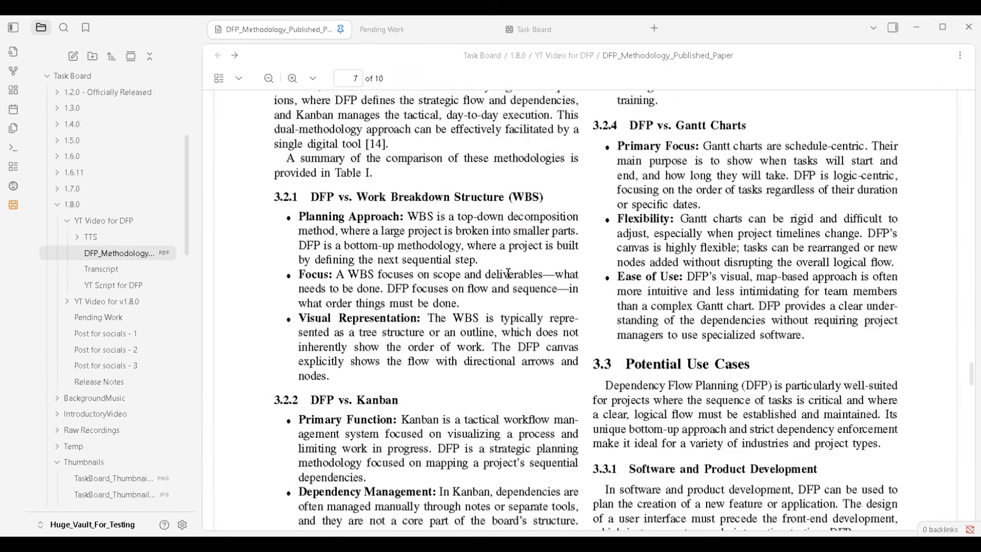
scroll(509, 273, down, 1)
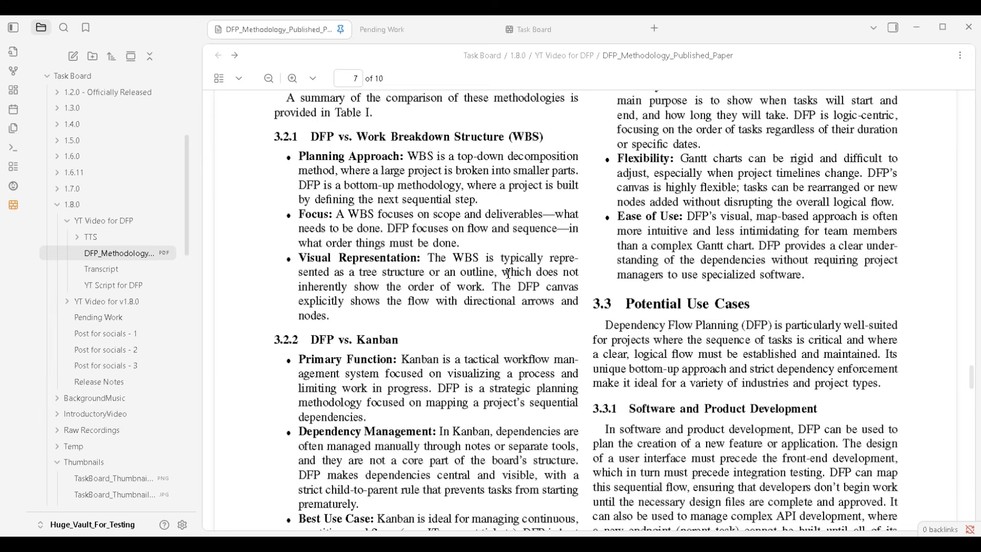
scroll(508, 273, down, 4)
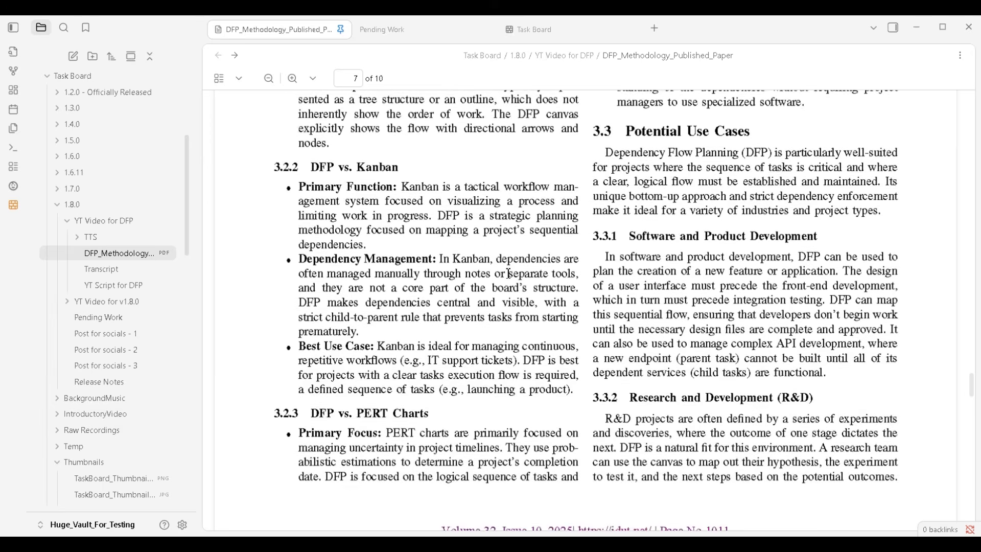
scroll(508, 274, up, 6)
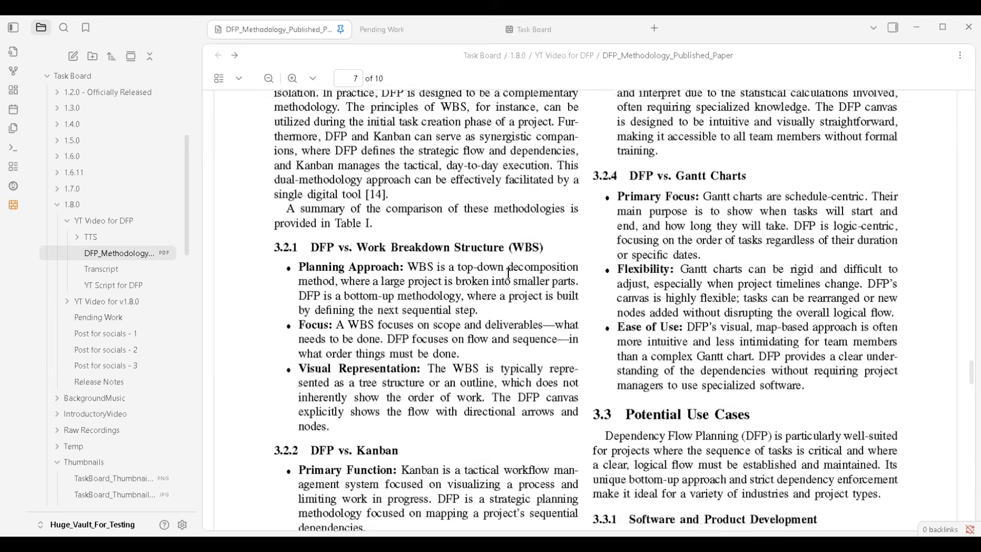
scroll(508, 274, up, 1)
scroll(509, 273, down, 4)
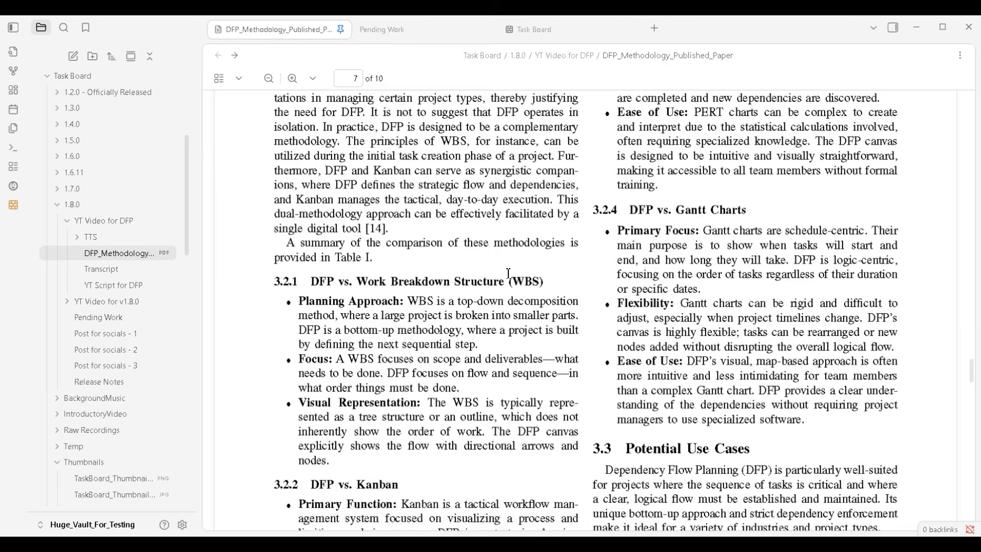
scroll(508, 273, down, 1)
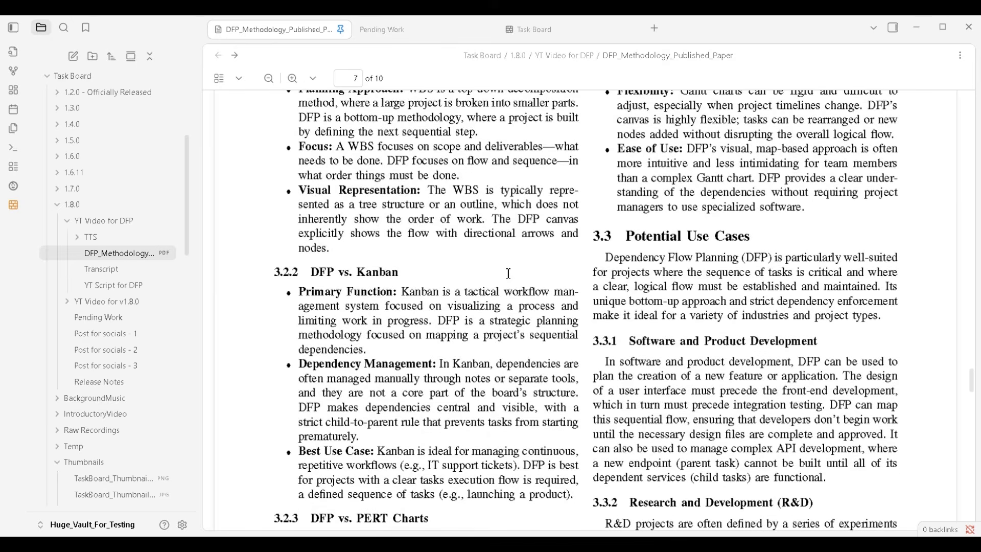
scroll(508, 273, up, 5)
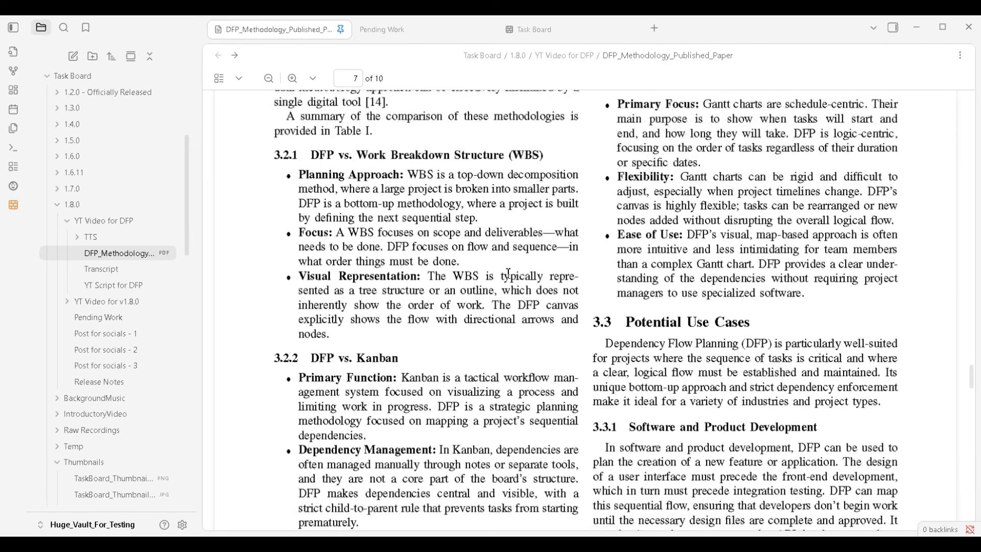
scroll(508, 273, up, 2)
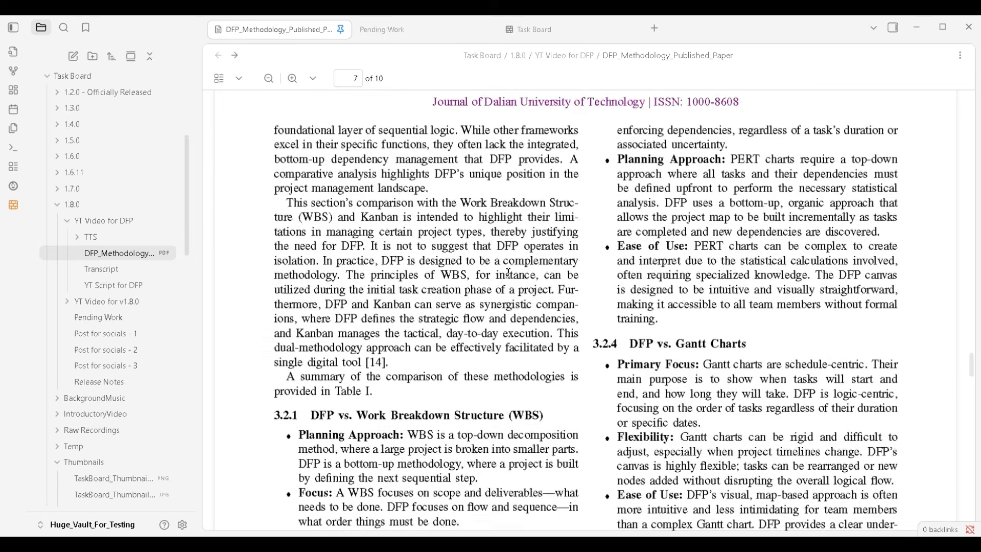
scroll(508, 274, down, 1)
scroll(508, 273, up, 7)
scroll(508, 274, down, 2)
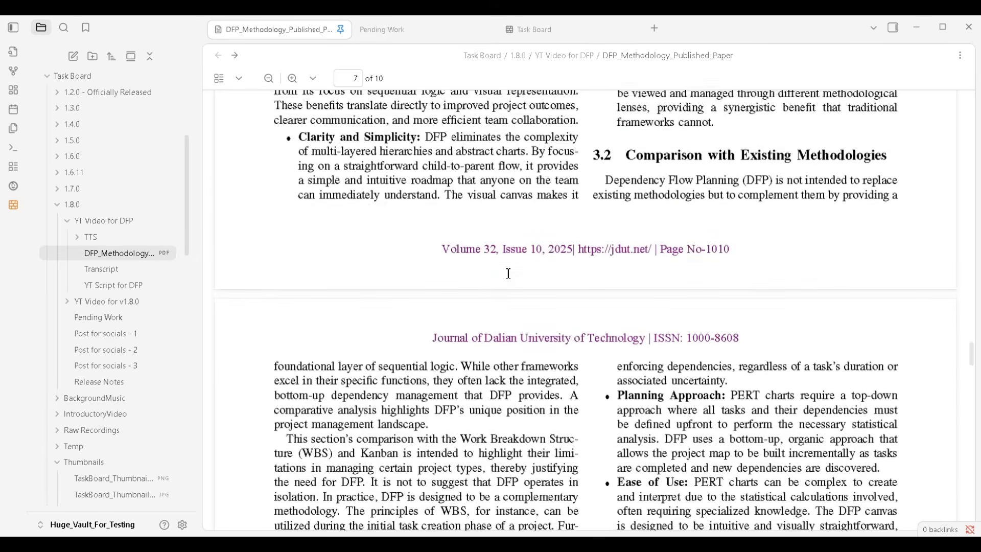
scroll(508, 273, down, 6)
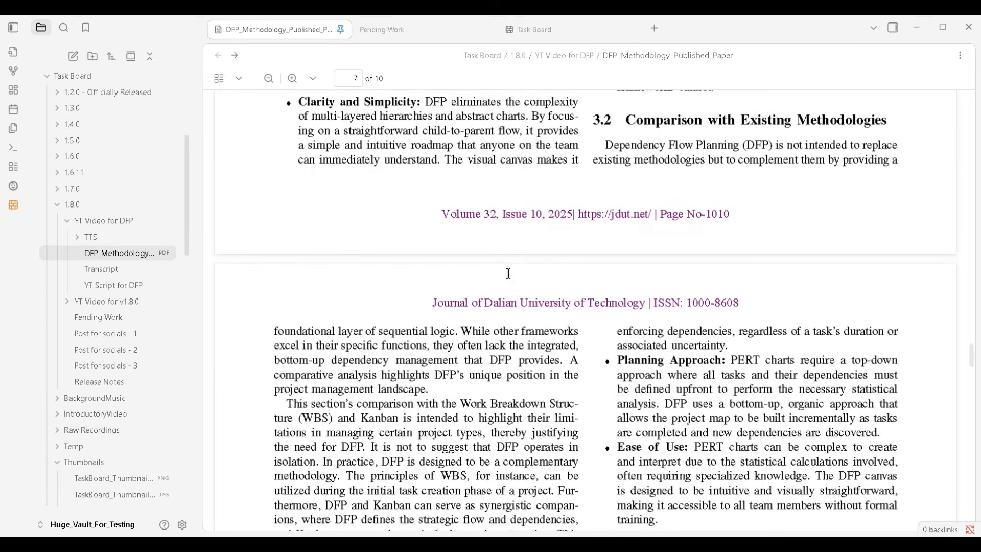
scroll(508, 273, down, 1)
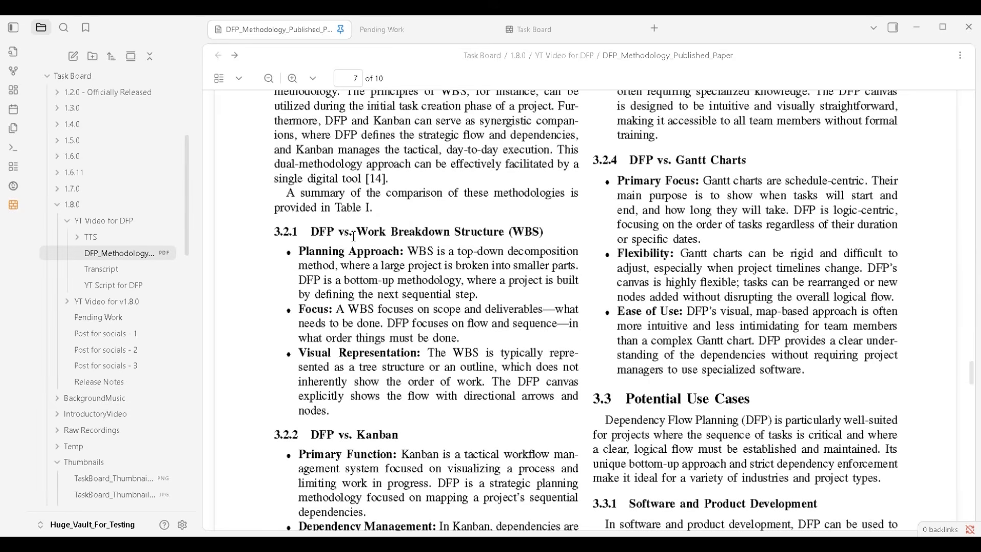
Go back to section 1.2.1 of the paper and review the passage on the Work Breakdown Structure's dependency management
scroll(614, 254, up, 15)
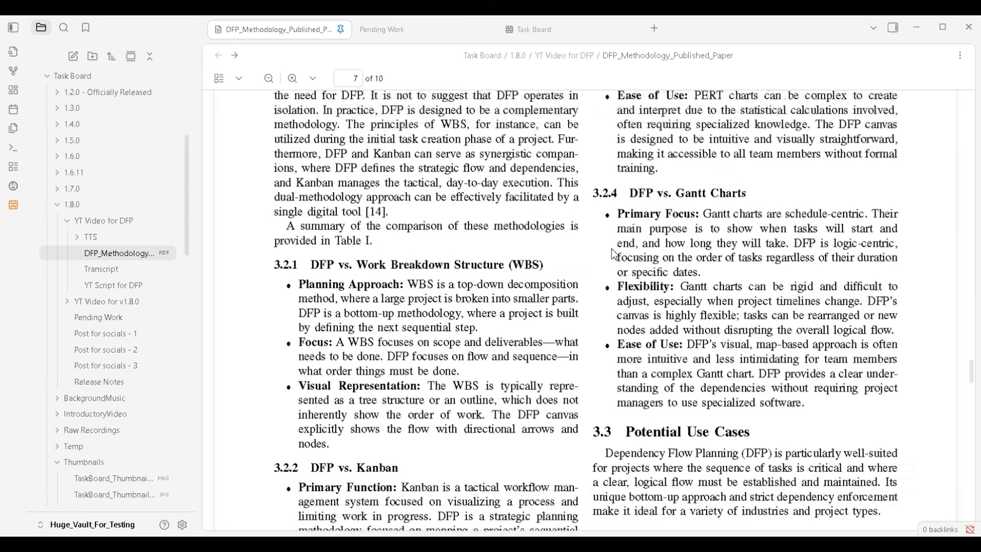
scroll(615, 254, up, 20)
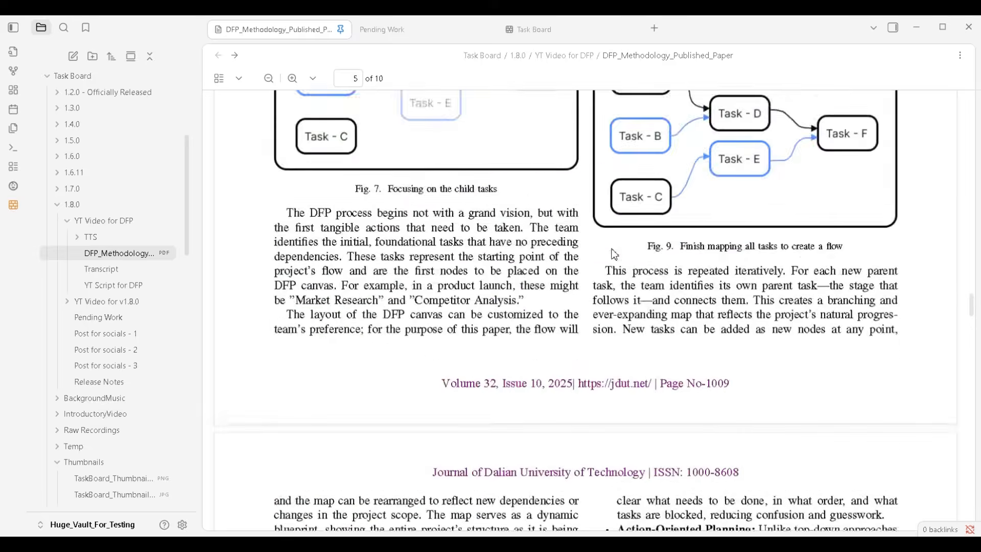
scroll(614, 254, up, 20)
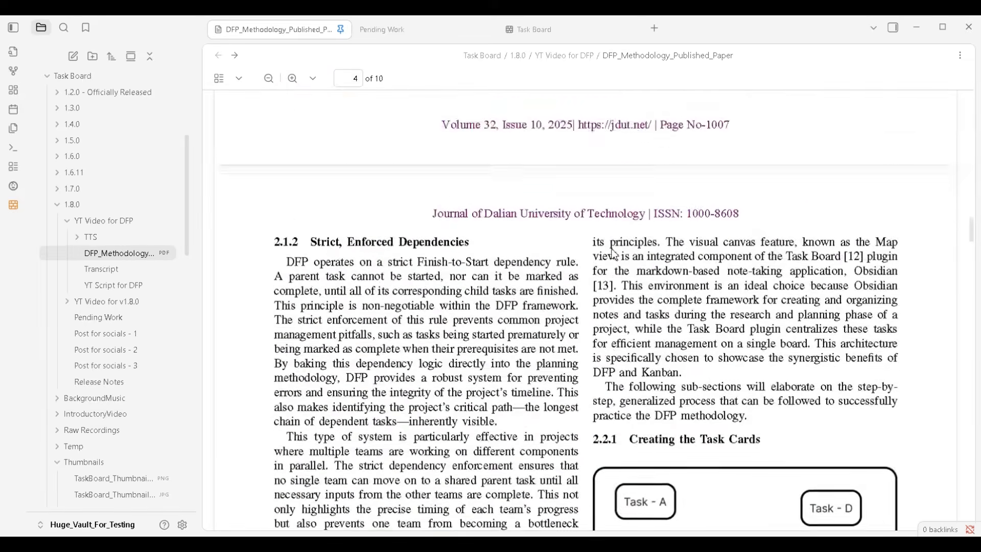
scroll(615, 254, up, 20)
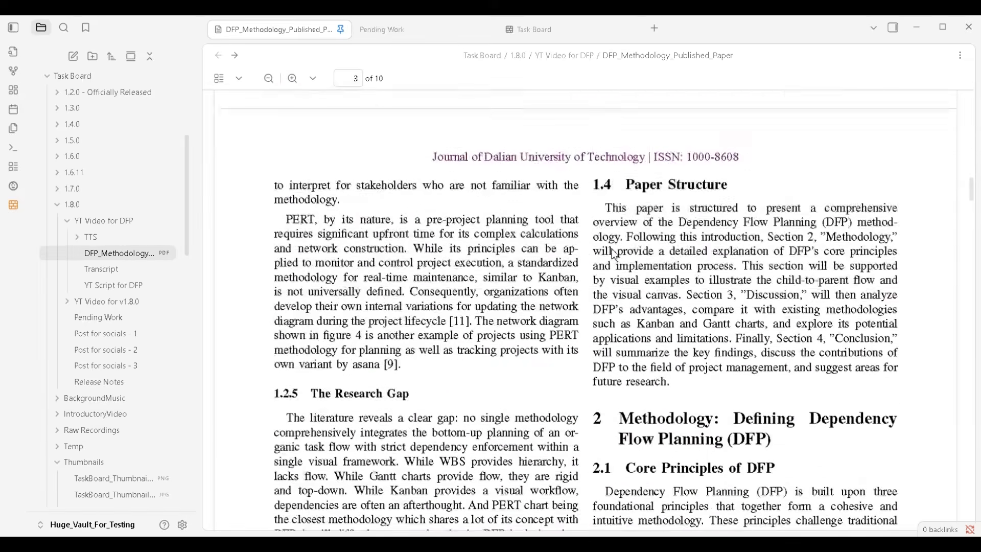
scroll(615, 253, up, 15)
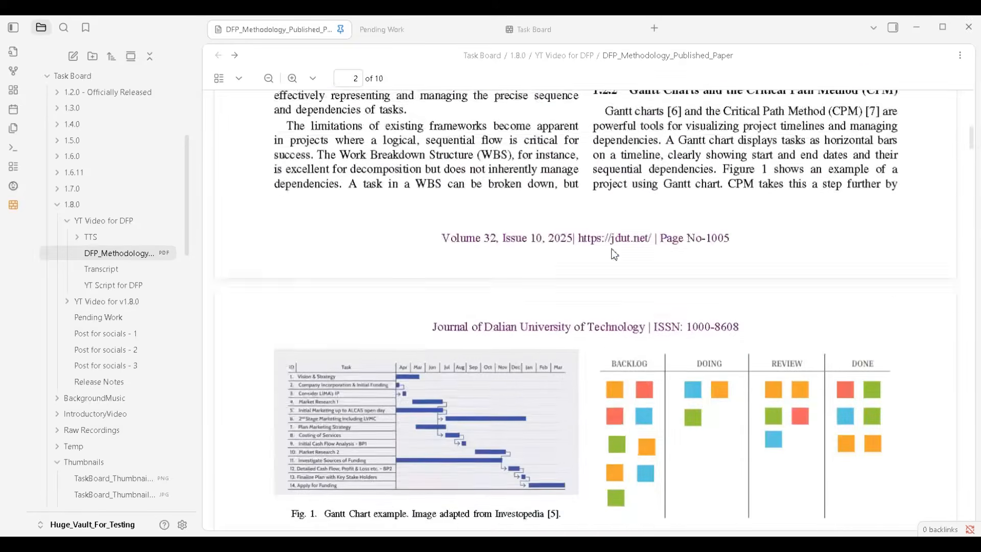
scroll(614, 254, down, 2)
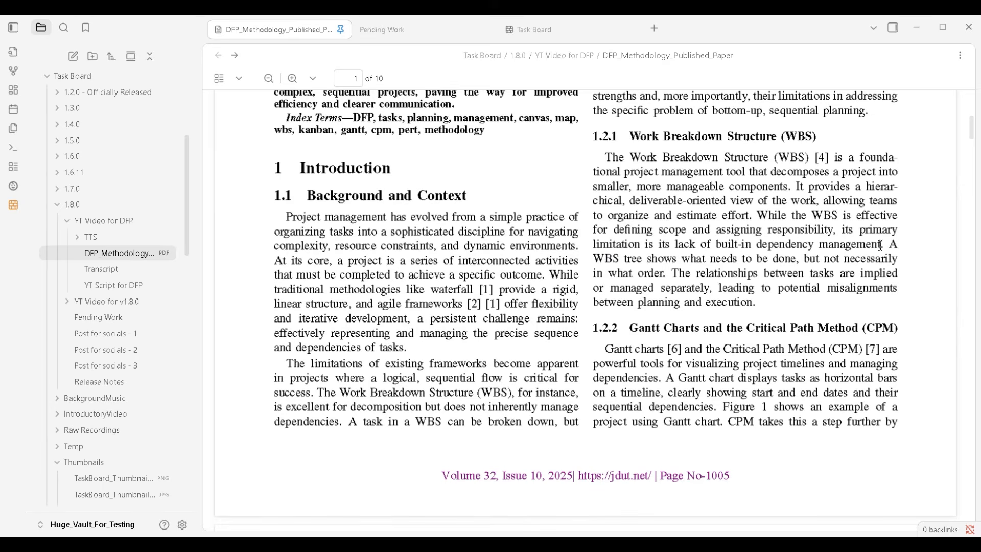
drag(880, 246, 662, 252)
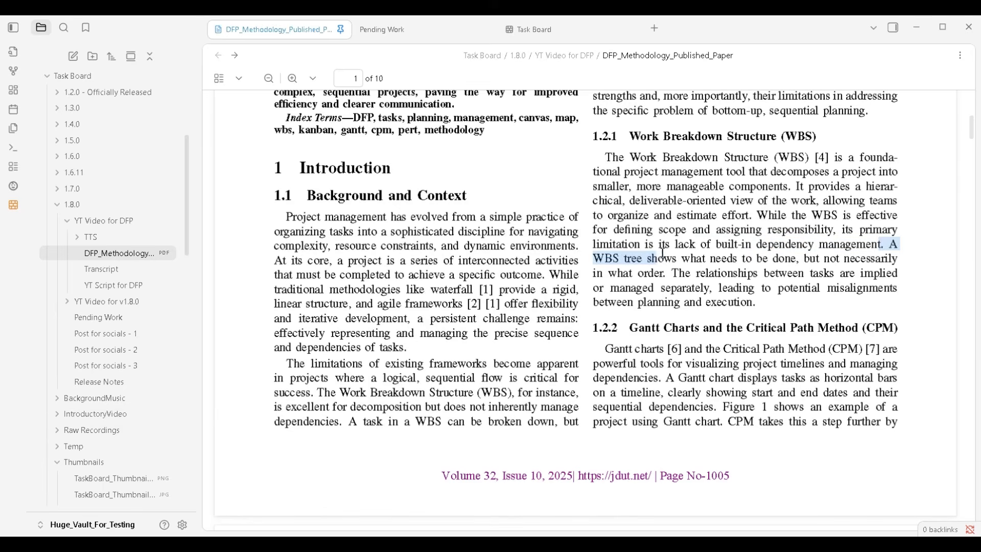
click(703, 242)
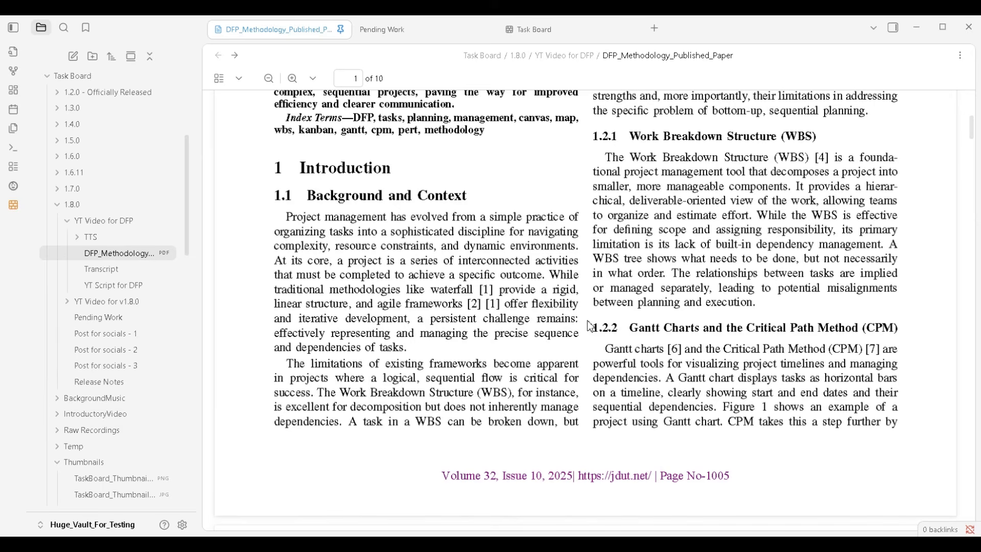
Review section 1.2.2 on Gantt Charts and the Critical Path Method together with the Gantt chart example in Figure 1
scroll(591, 326, down, 3)
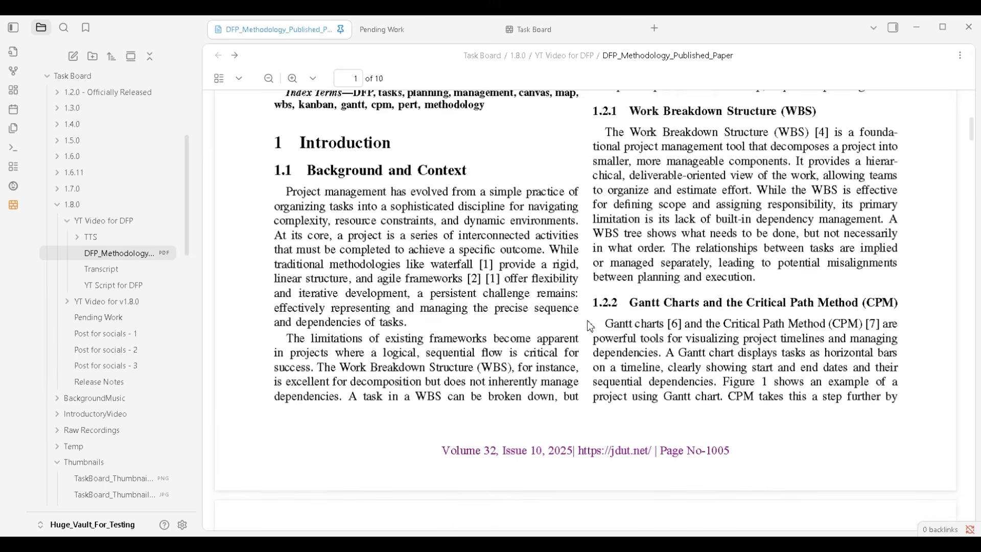
scroll(591, 326, down, 10)
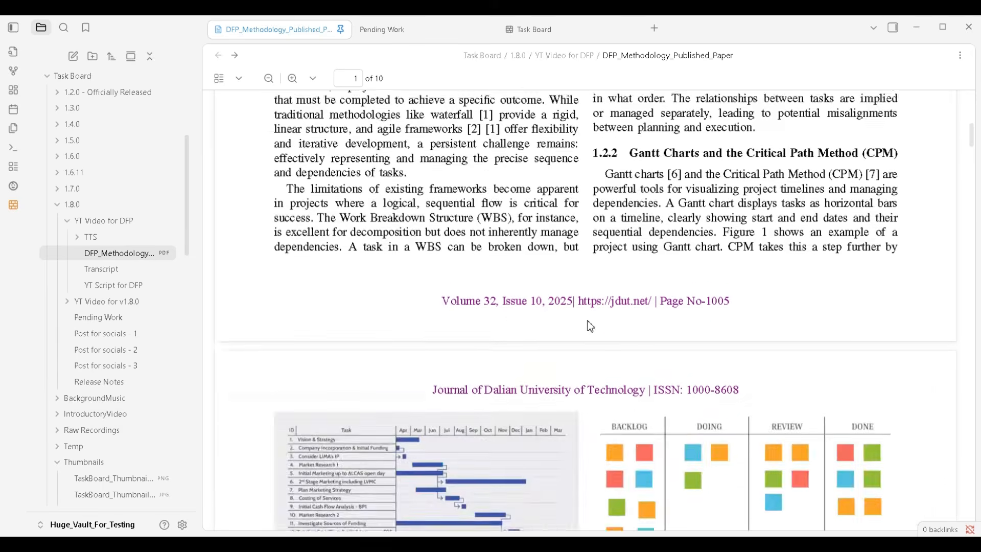